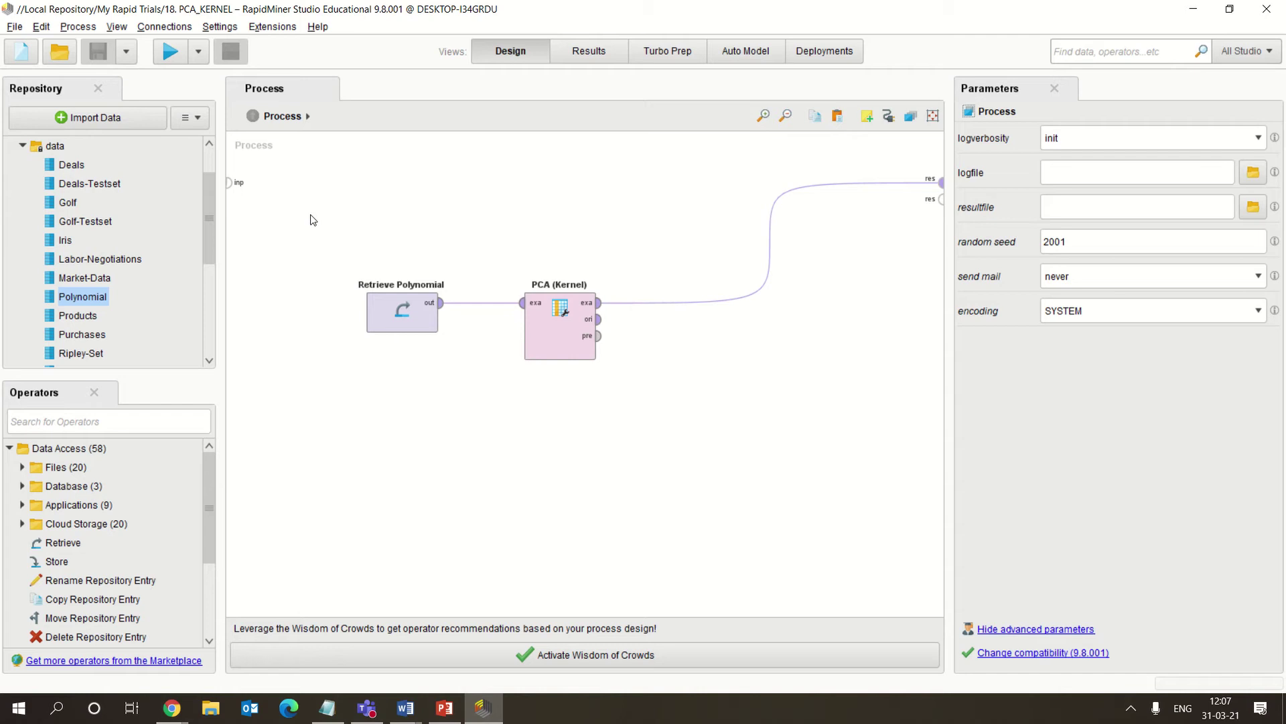
- View the Polynomial sample data, close the duplicate results tab and return to the process design
{"action": "double_click", "coordinate": [48, 298]}
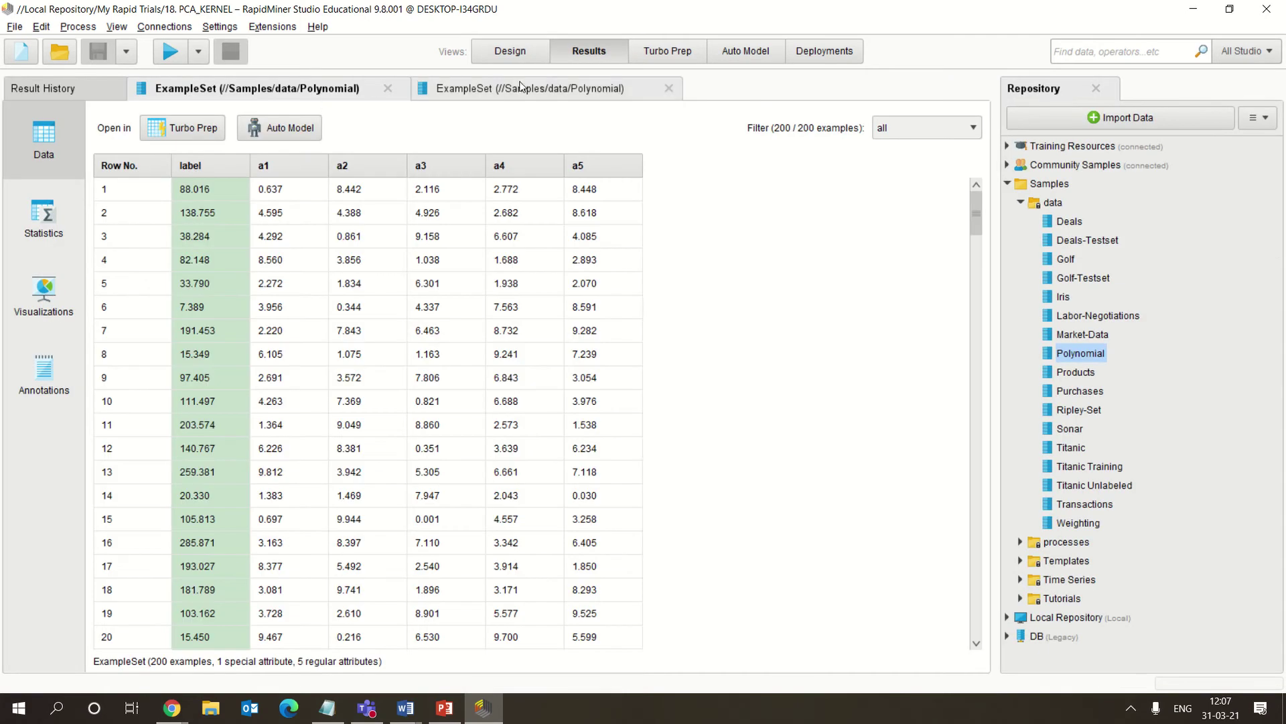
{"action": "left_click", "coordinate": [670, 89]}
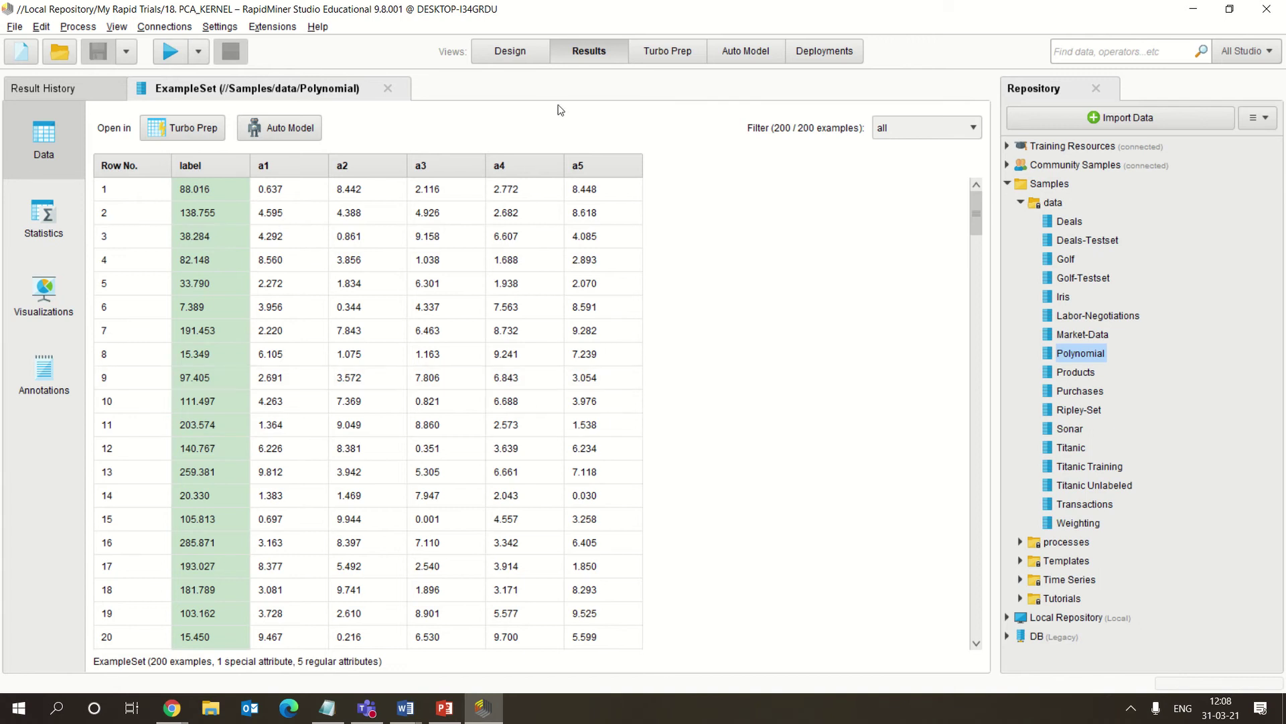
{"action": "left_click", "coordinate": [523, 57]}
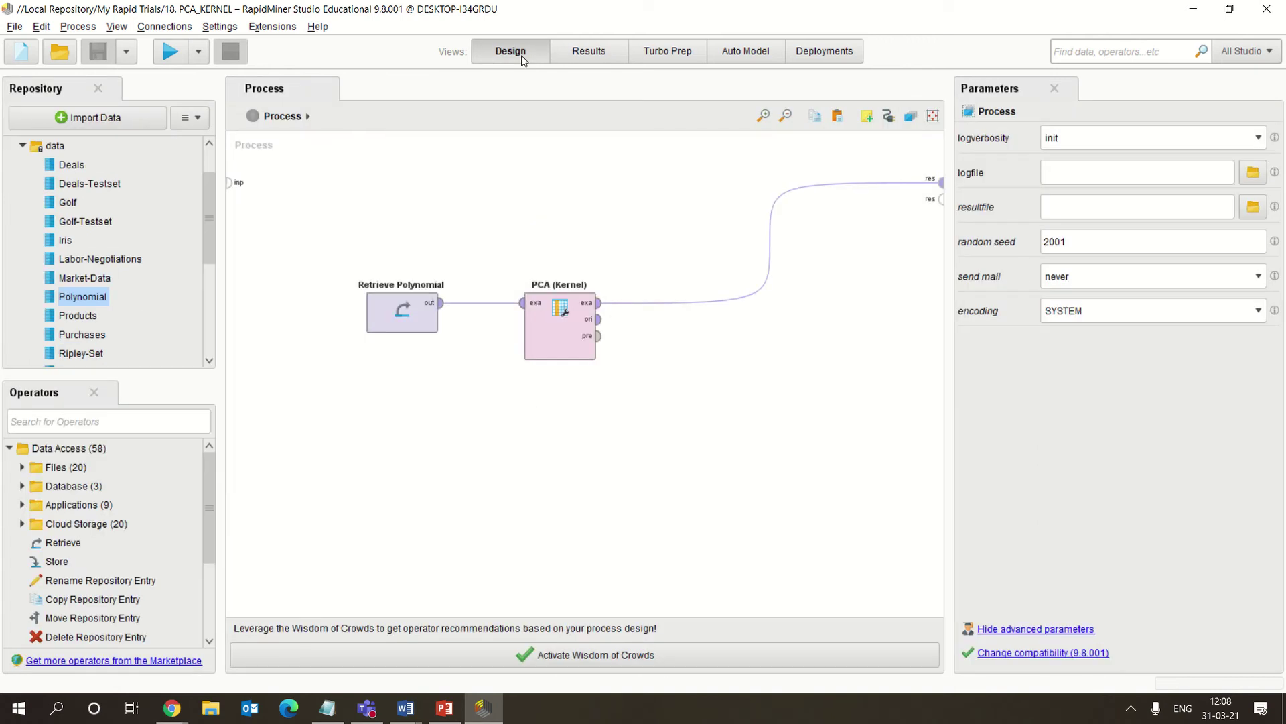
- Search the operators for "pca" and clear the search
{"action": "left_click", "coordinate": [175, 423]}
{"action": "type", "text": "pca"}
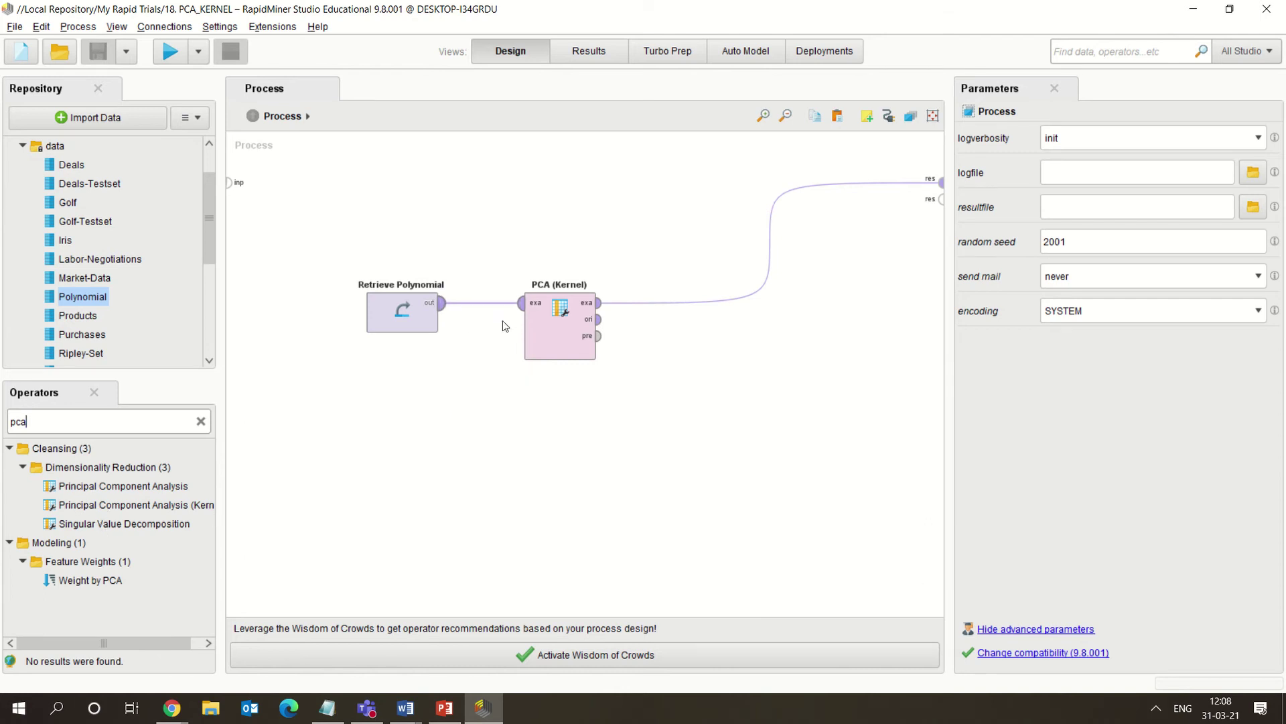
{"action": "left_click", "coordinate": [200, 421]}
- Choose radial as the kernel type of the PCA (Kernel) operator
{"action": "left_click", "coordinate": [563, 335]}
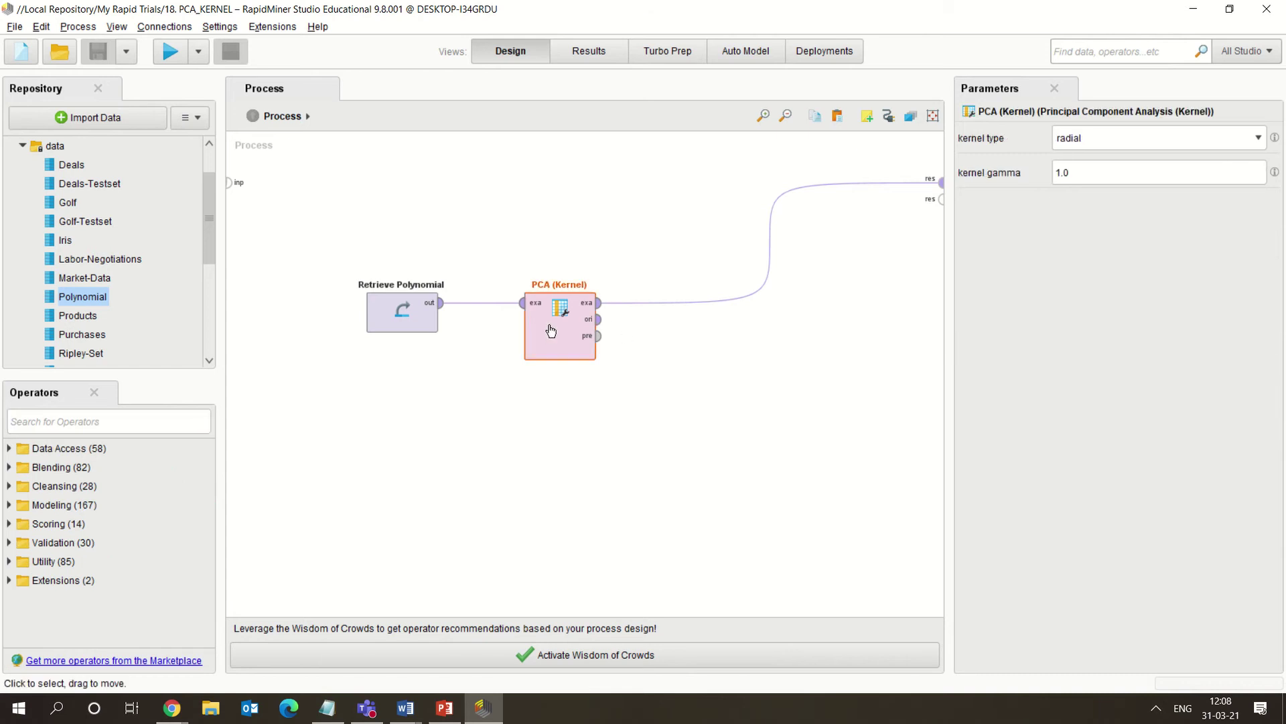
{"action": "left_click", "coordinate": [1109, 138]}
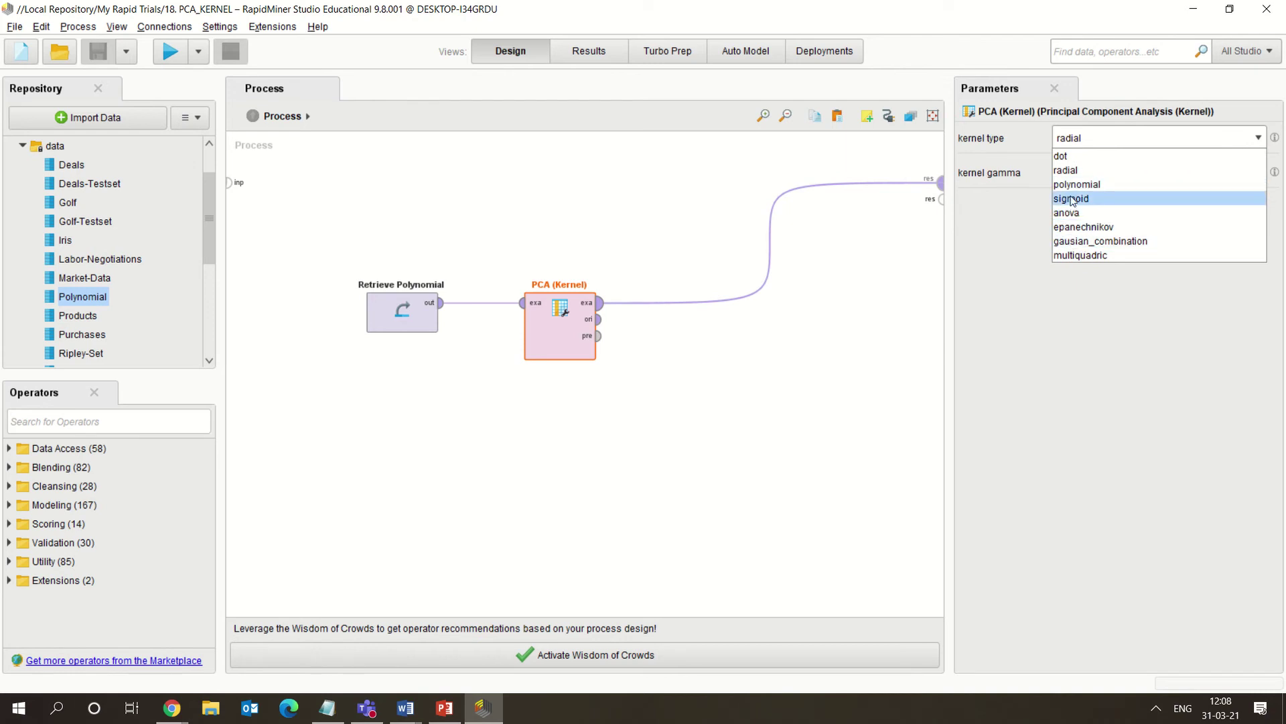
{"action": "left_click", "coordinate": [1066, 173]}
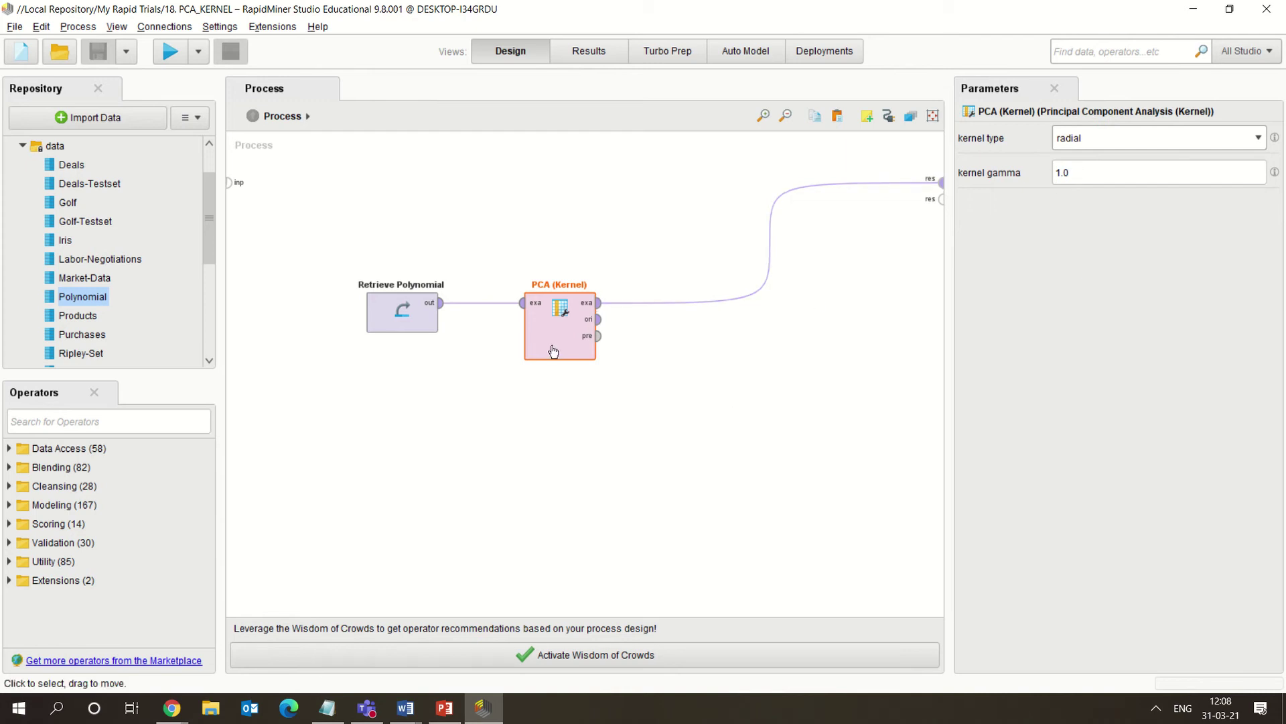
- Run the process and examine the PCA (Kernel) output as data, statistics and visualization
{"action": "left_click", "coordinate": [170, 52]}
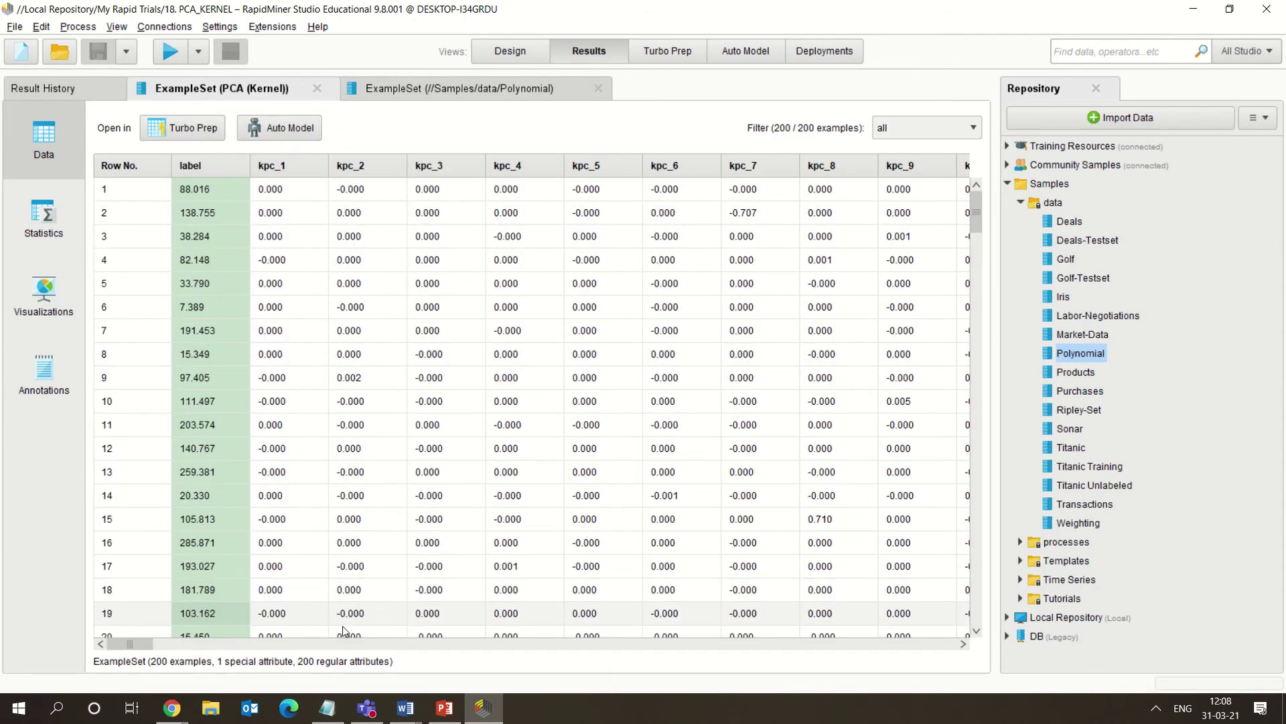
{"action": "left_click_drag", "start_coordinate": [127, 647], "coordinate": [94, 606]}
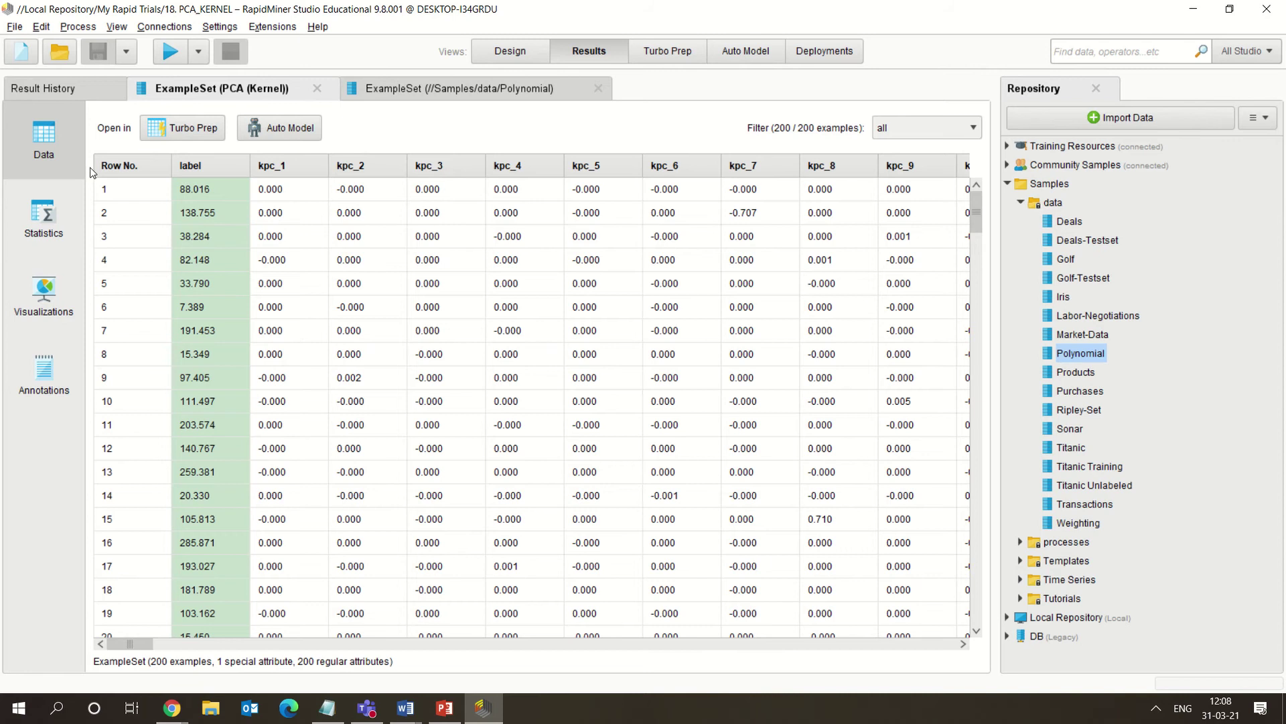
{"action": "left_click", "coordinate": [43, 215]}
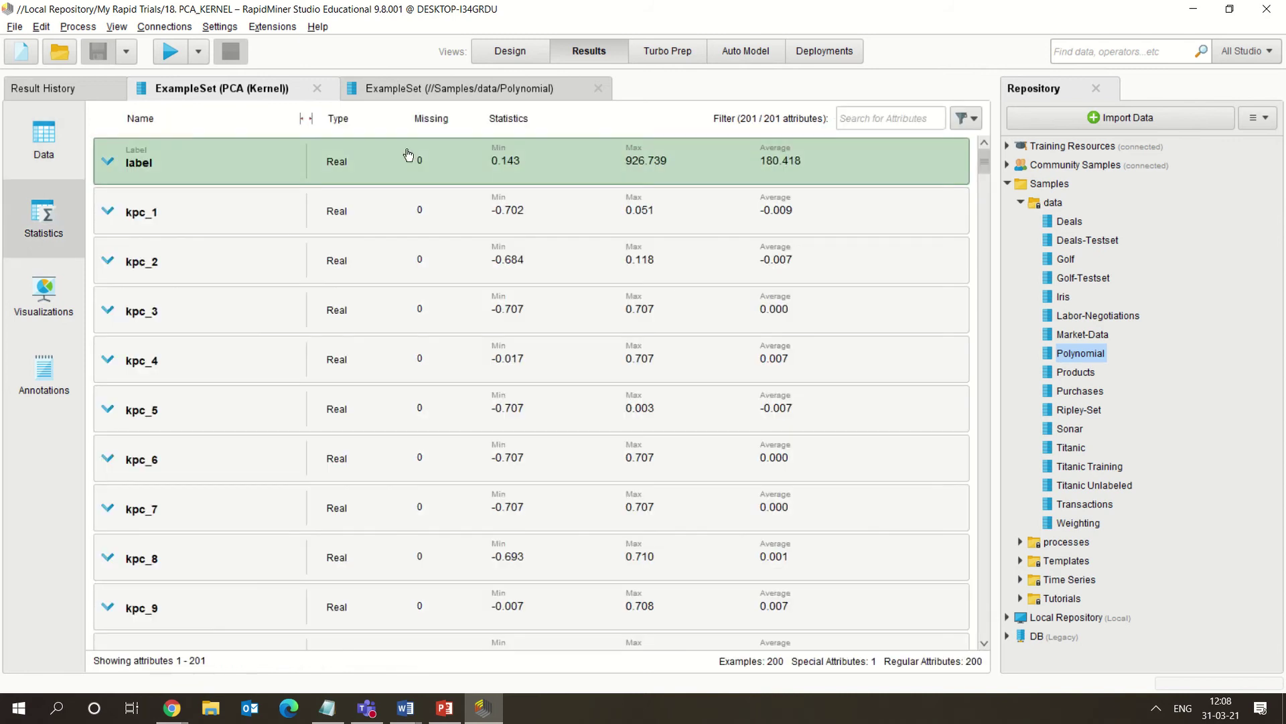
{"action": "left_click", "coordinate": [40, 305]}
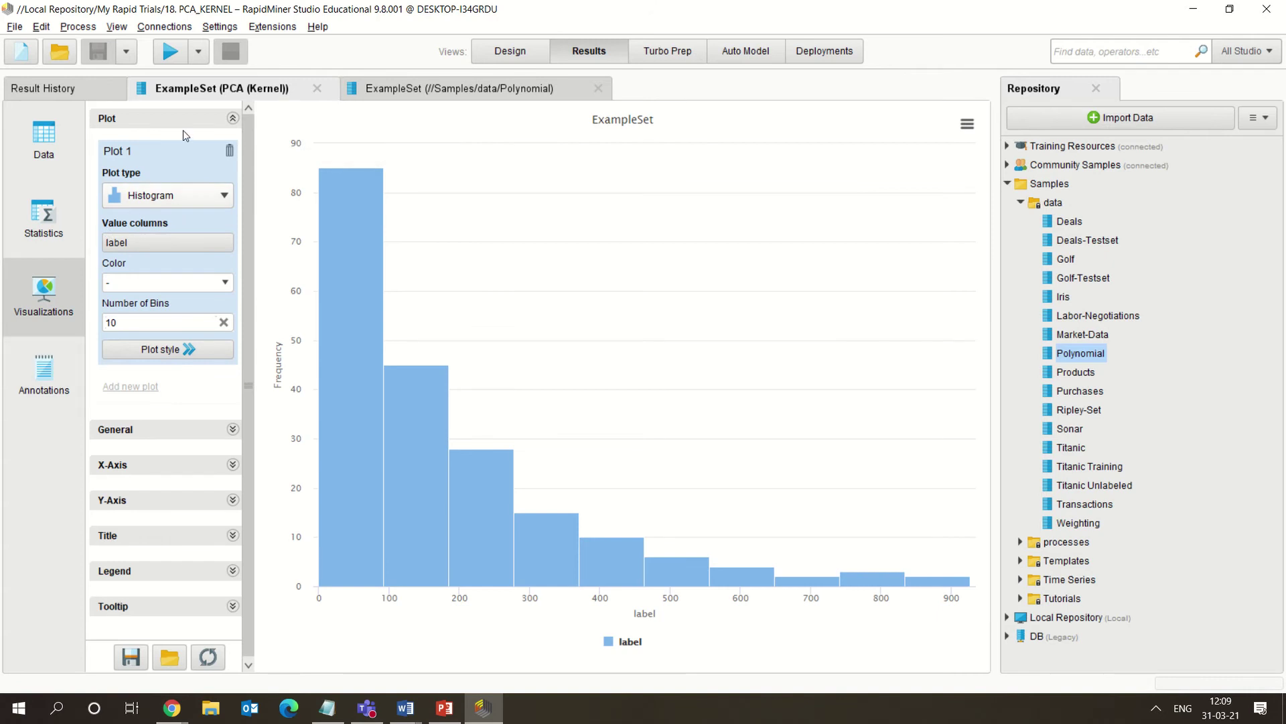
- Close the Polynomial and PCA (Kernel) result sets and return to the process design
{"action": "left_click", "coordinate": [598, 88]}
{"action": "left_click", "coordinate": [317, 88]}
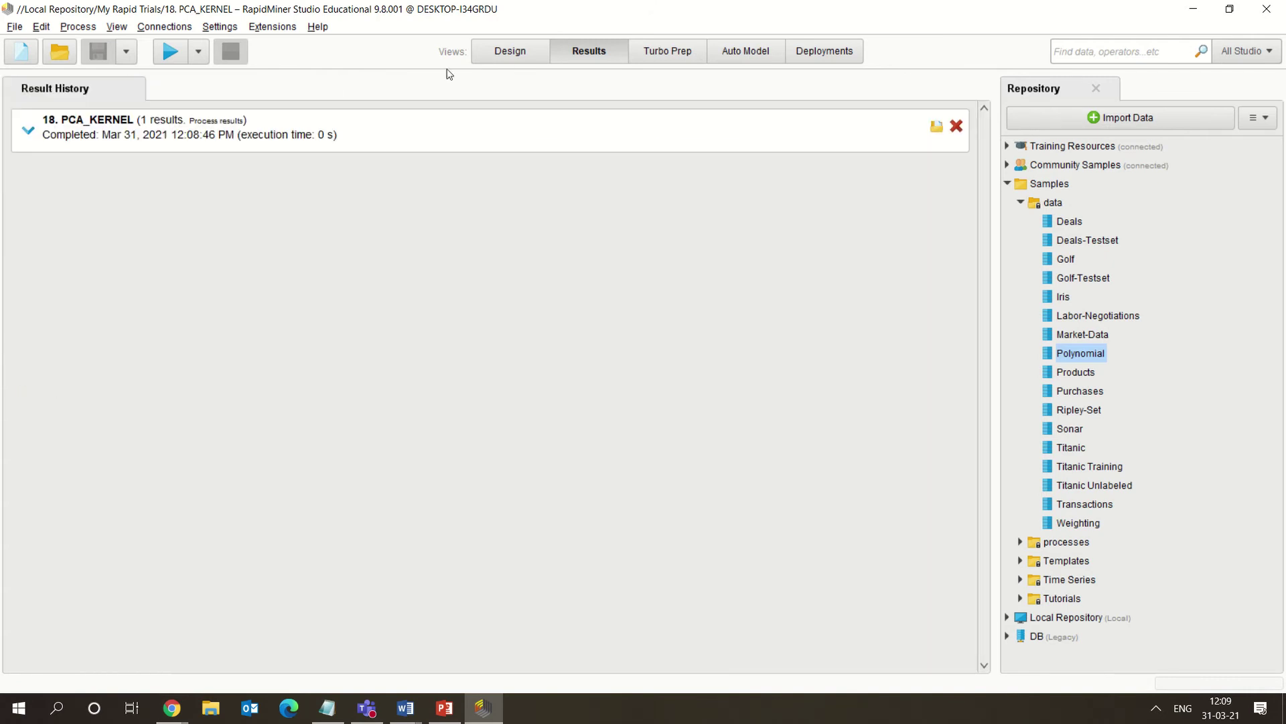
{"action": "left_click", "coordinate": [492, 59]}
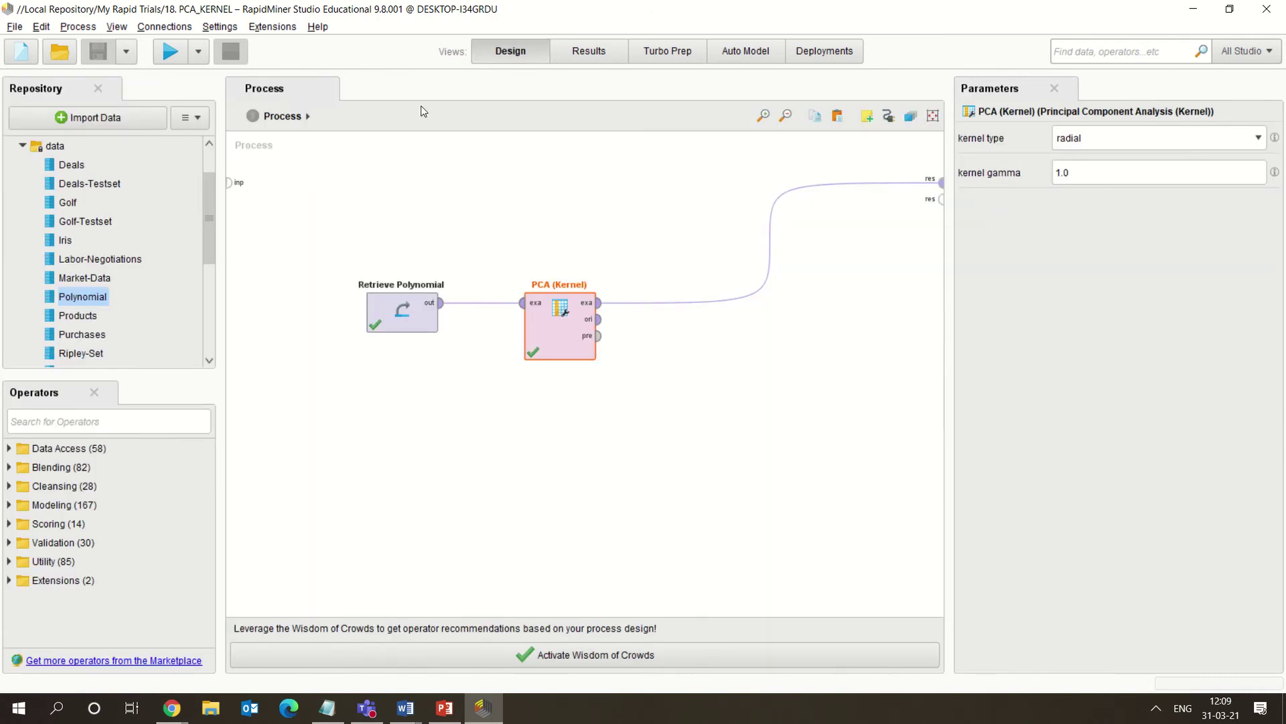
- Open the process "19. Sonar_select attributes and applymodel" from My Rapid Trials in the Local Repository
{"action": "left_click", "coordinate": [15, 27]}
{"action": "left_click", "coordinate": [25, 65]}
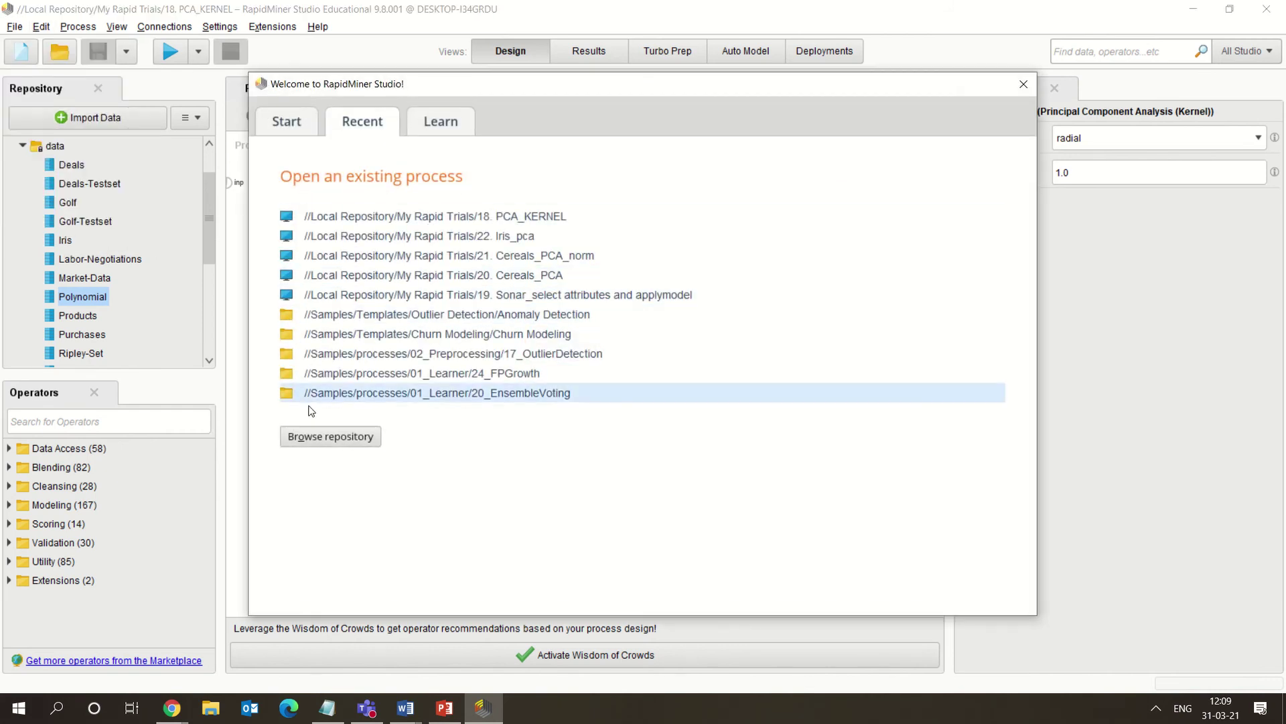
{"action": "left_click", "coordinate": [313, 436]}
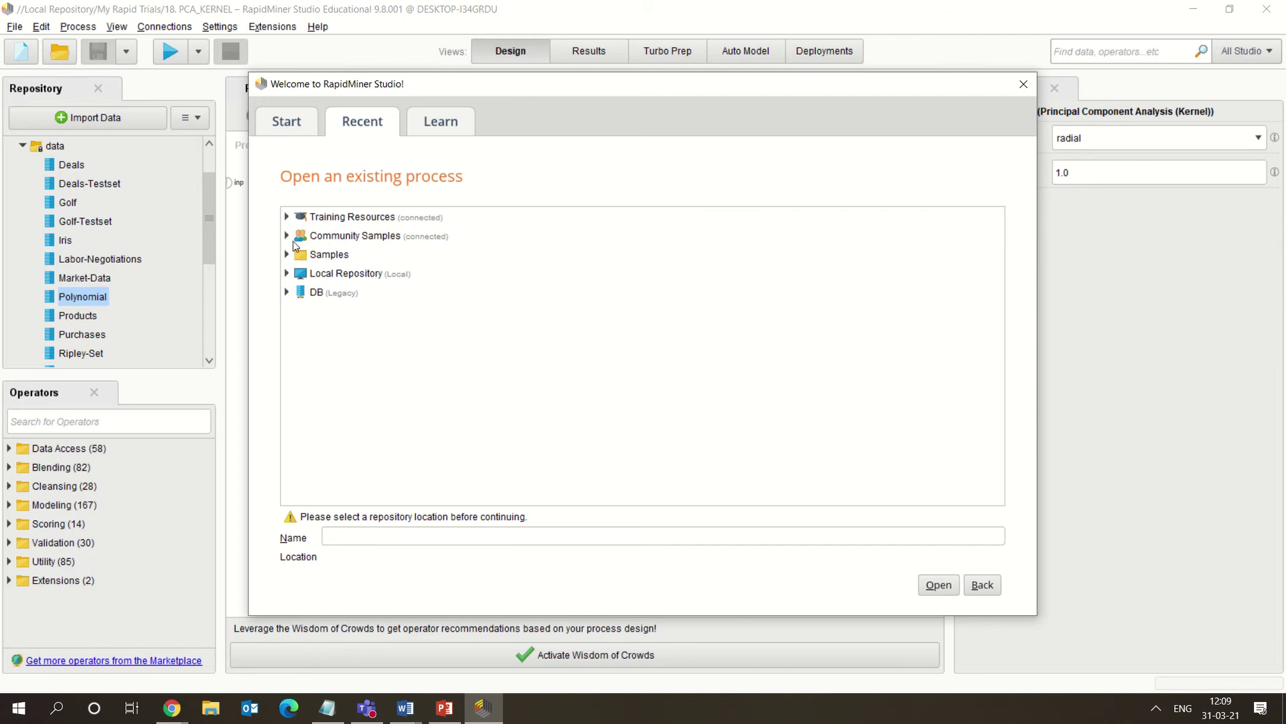
{"action": "left_click", "coordinate": [289, 273]}
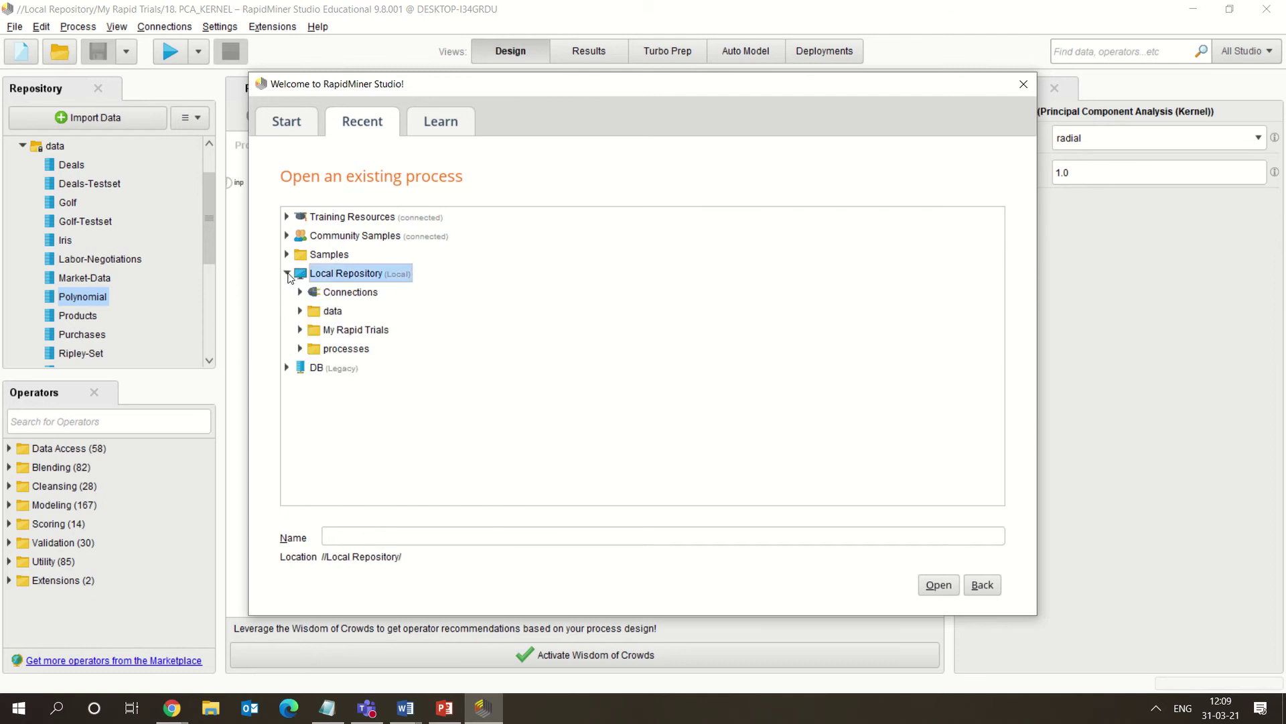
{"action": "left_click", "coordinate": [299, 331]}
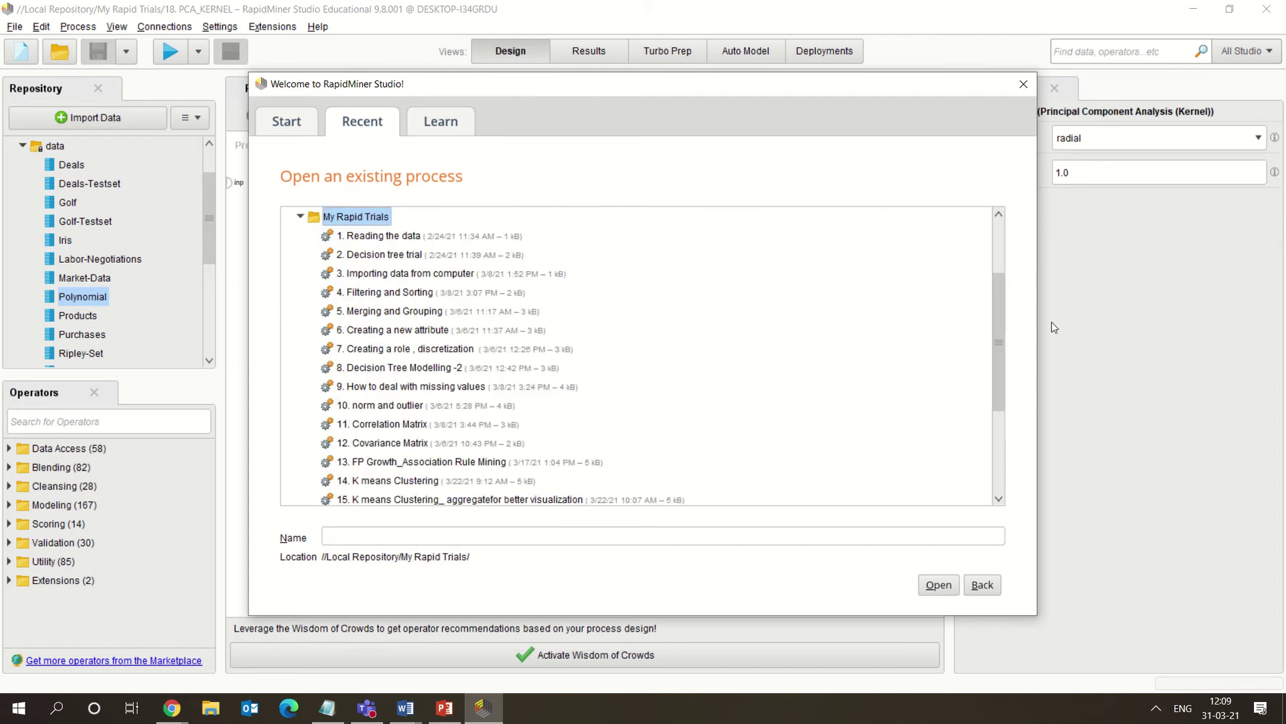
{"action": "left_click_drag", "start_coordinate": [999, 328], "coordinate": [1001, 408]}
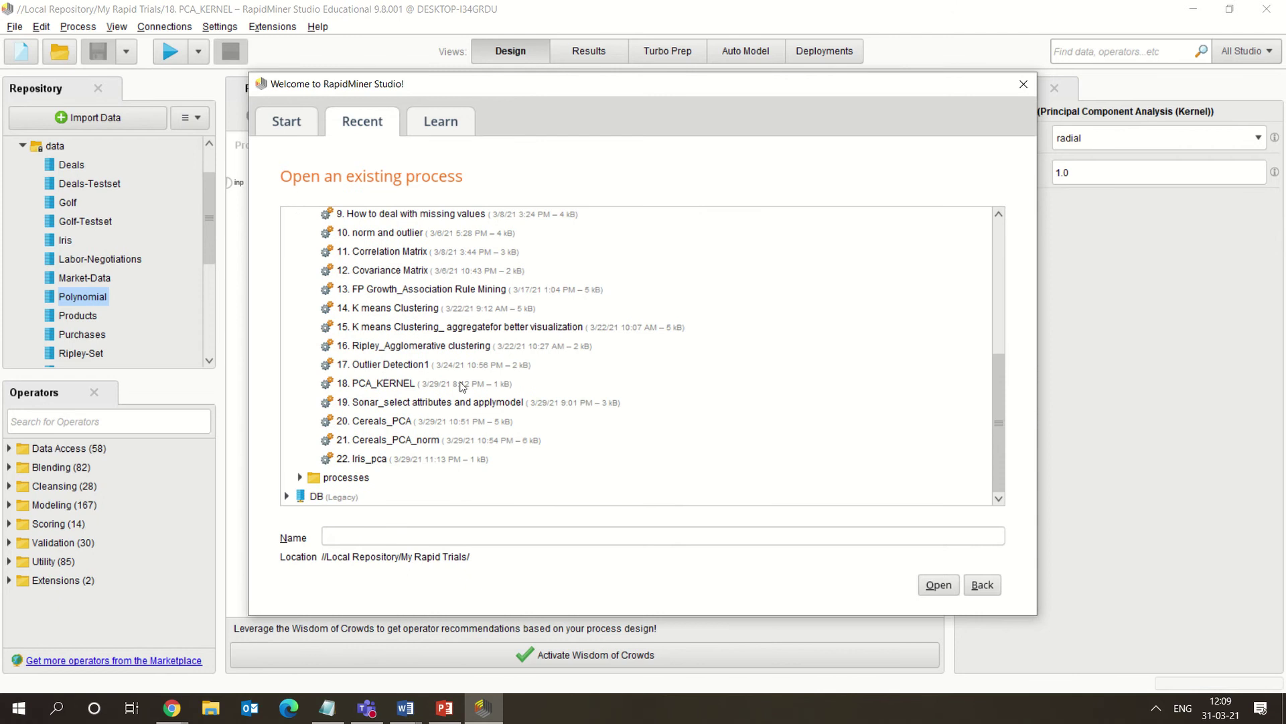
{"action": "left_click", "coordinate": [370, 404]}
{"action": "left_click", "coordinate": [938, 585]}
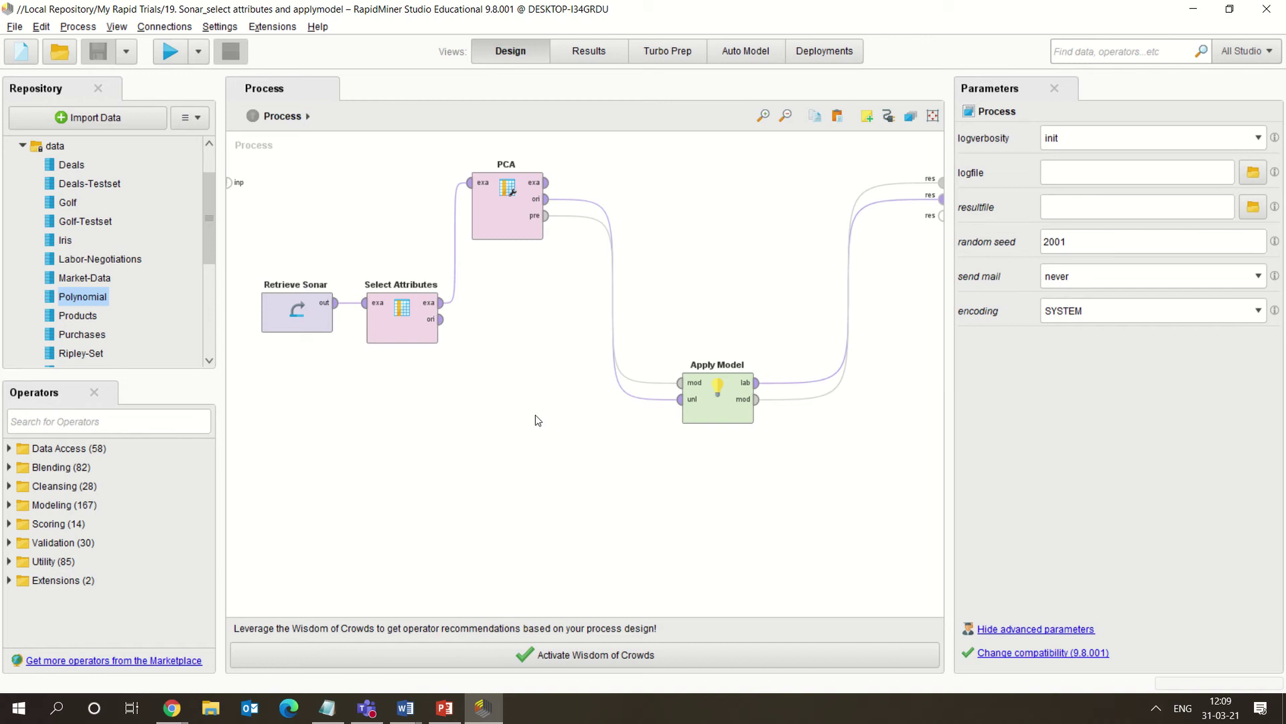
- Examine the Sonar sample data set's rows, attribute statistics and scatter plot, and return to the process design
{"action": "left_click_drag", "start_coordinate": [206, 243], "coordinate": [202, 307]}
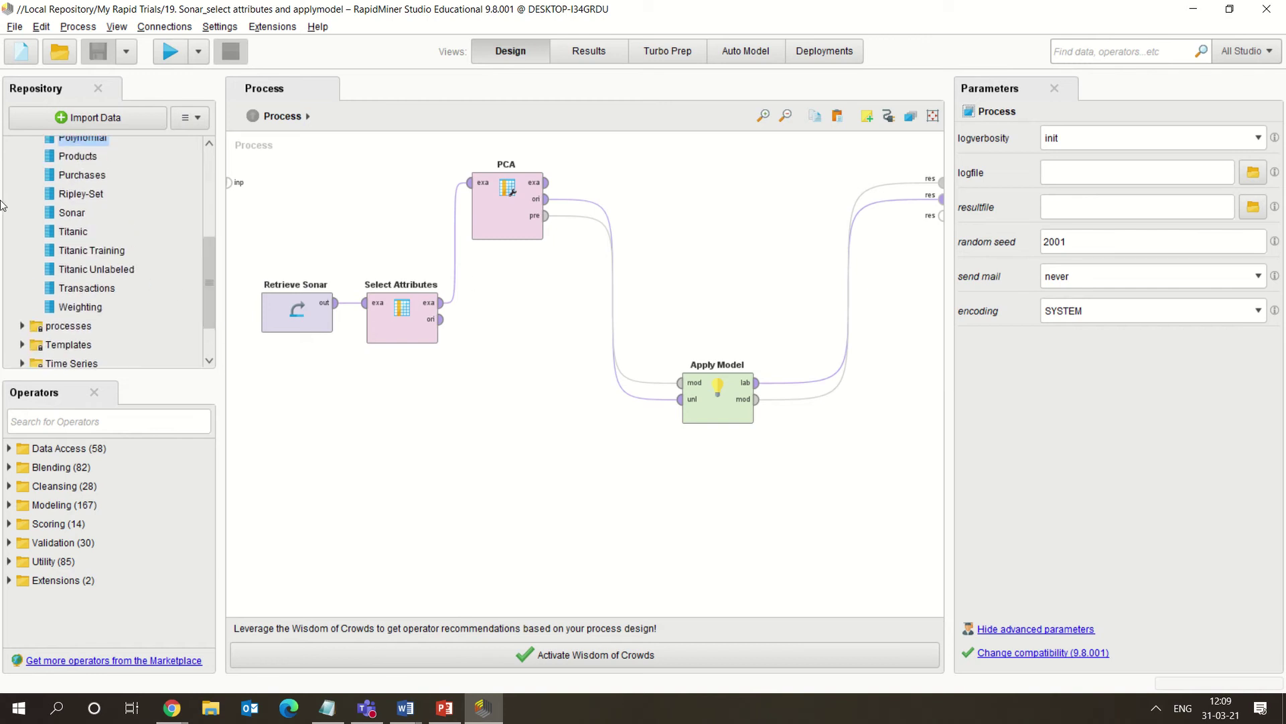
{"action": "double_click", "coordinate": [56, 212]}
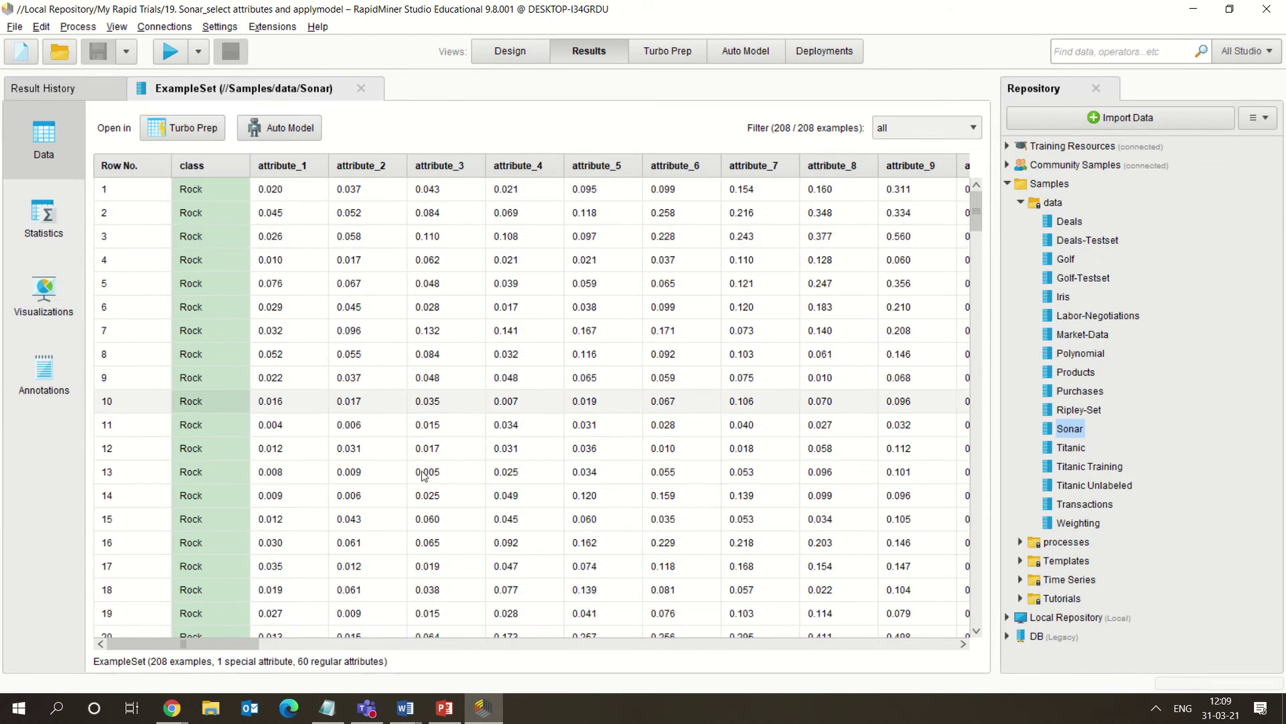
{"action": "left_click_drag", "start_coordinate": [977, 208], "coordinate": [997, 74]}
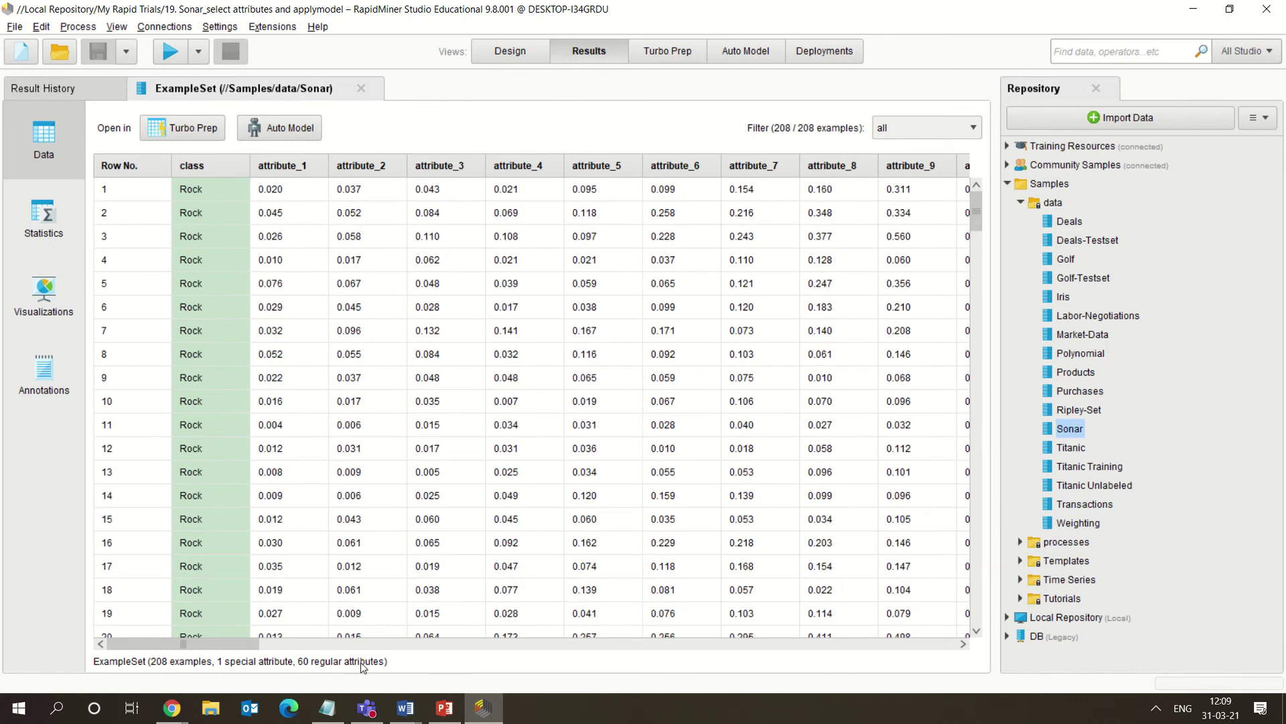
{"action": "left_click_drag", "start_coordinate": [215, 643], "coordinate": [128, 613]}
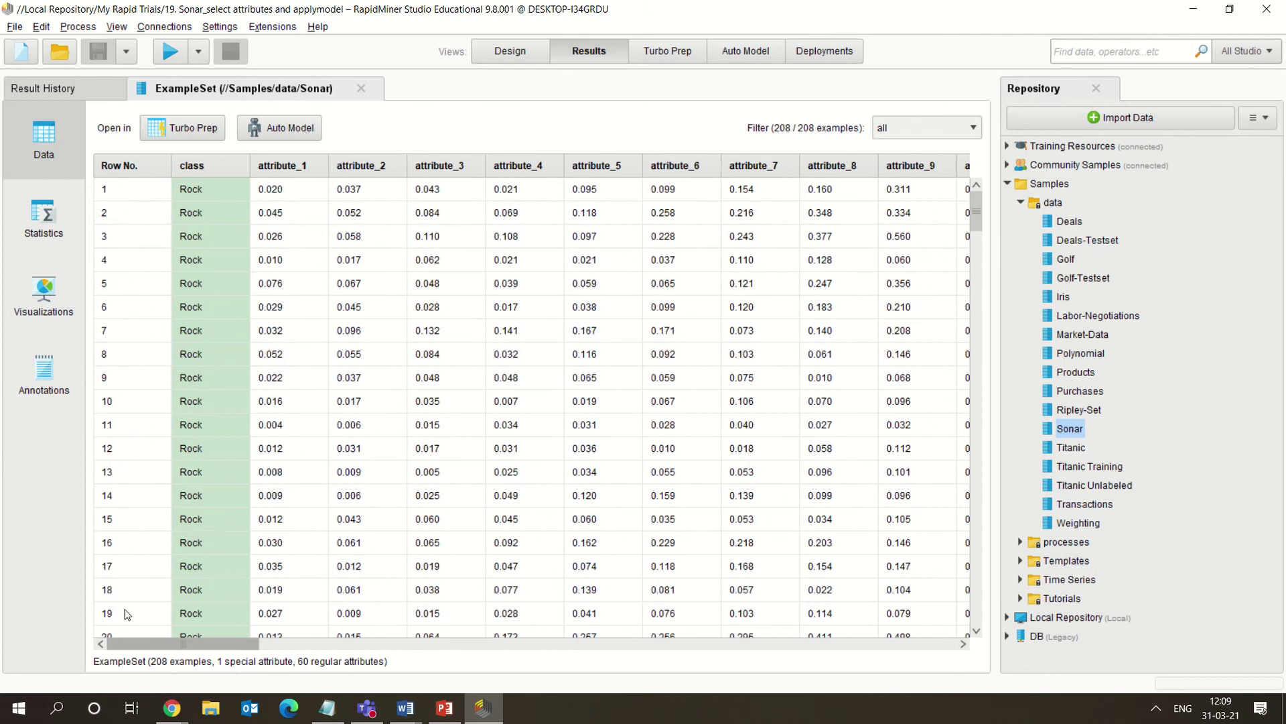
{"action": "left_click", "coordinate": [40, 219]}
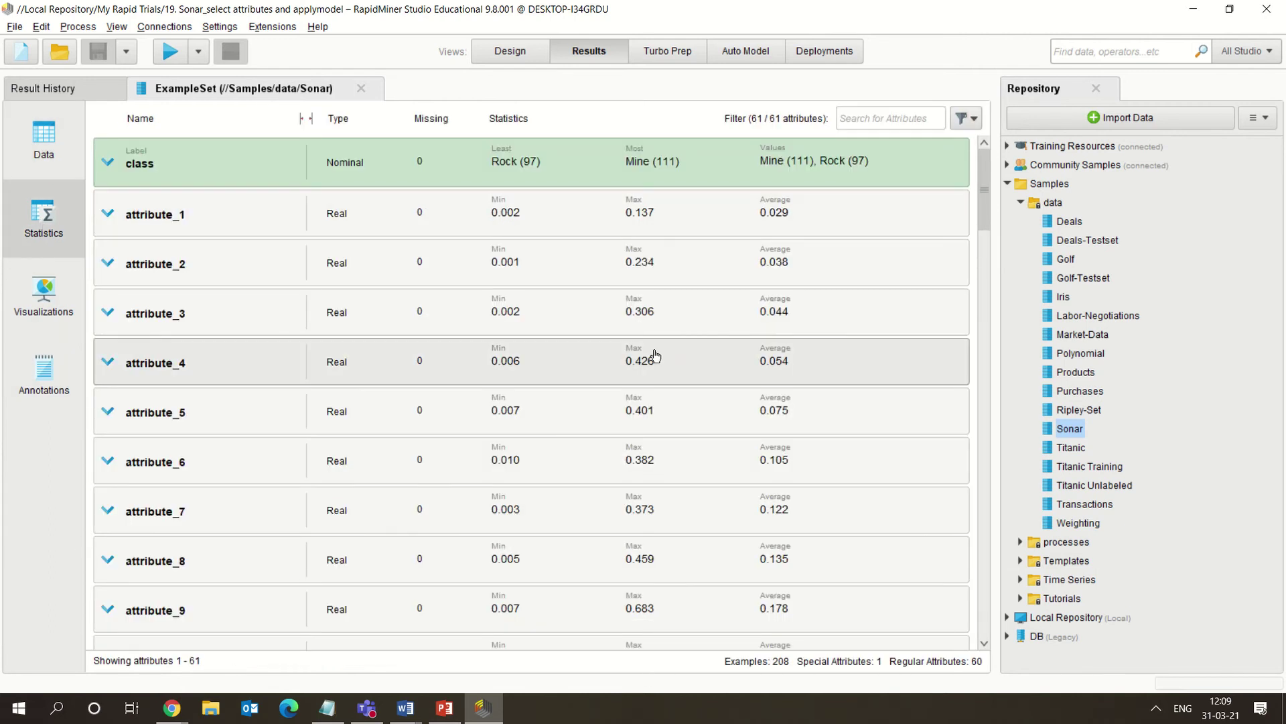
{"action": "mouse_move", "coordinate": [980, 201]}
{"action": "left_mouse_down"}
{"action": "mouse_move", "coordinate": [984, 392]}
{"action": "mouse_move", "coordinate": [956, 625]}
{"action": "mouse_move", "coordinate": [947, 531]}
{"action": "mouse_move", "coordinate": [964, 201]}
{"action": "left_mouse_up"}
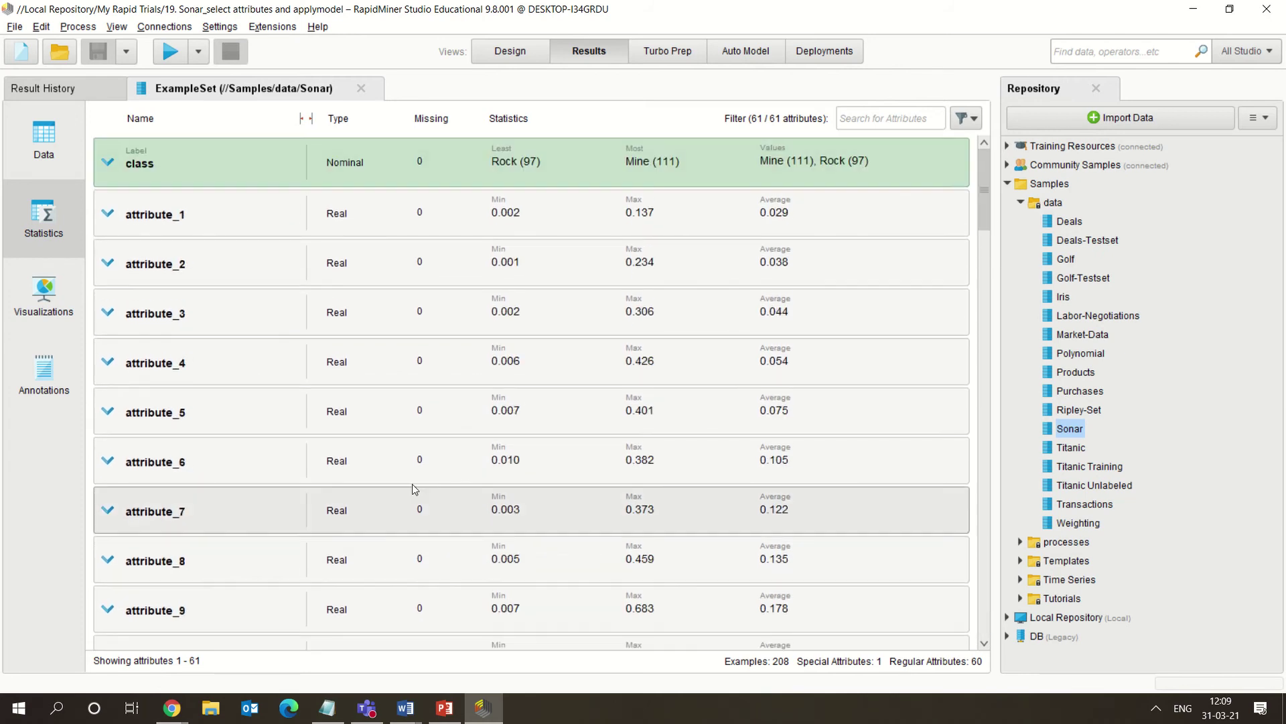
{"action": "left_click", "coordinate": [55, 313]}
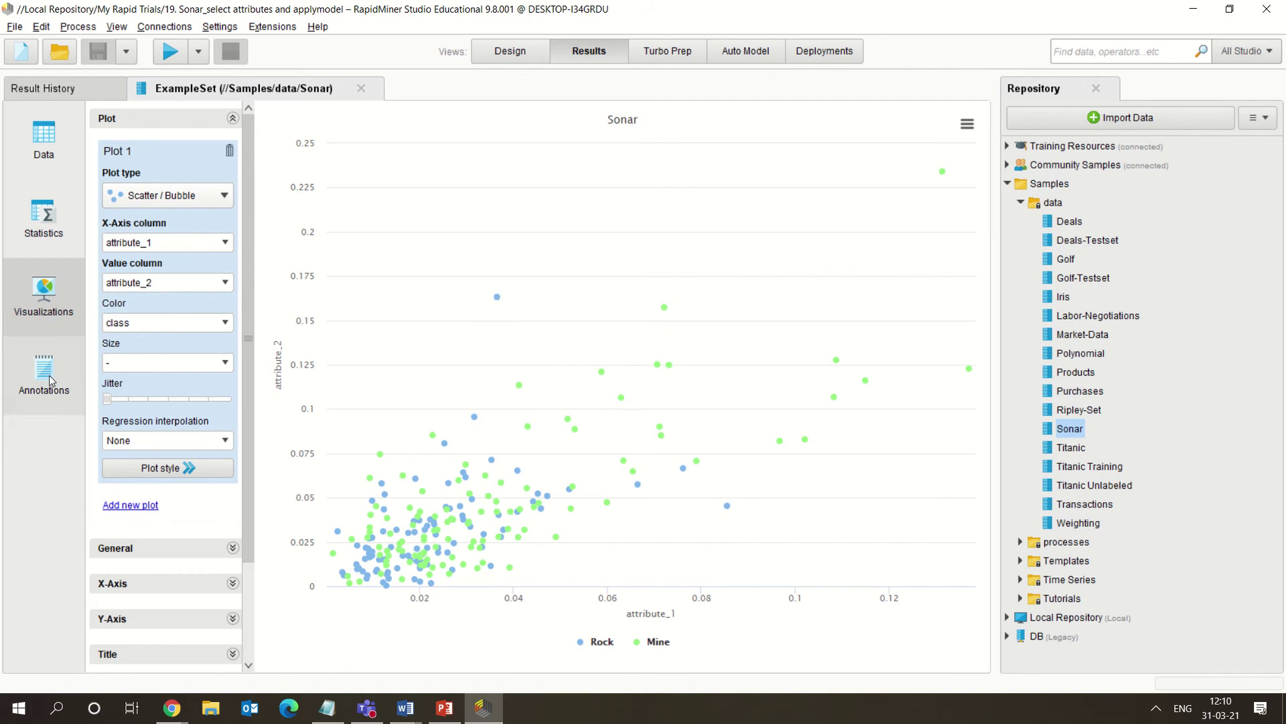
{"action": "left_click", "coordinate": [43, 163]}
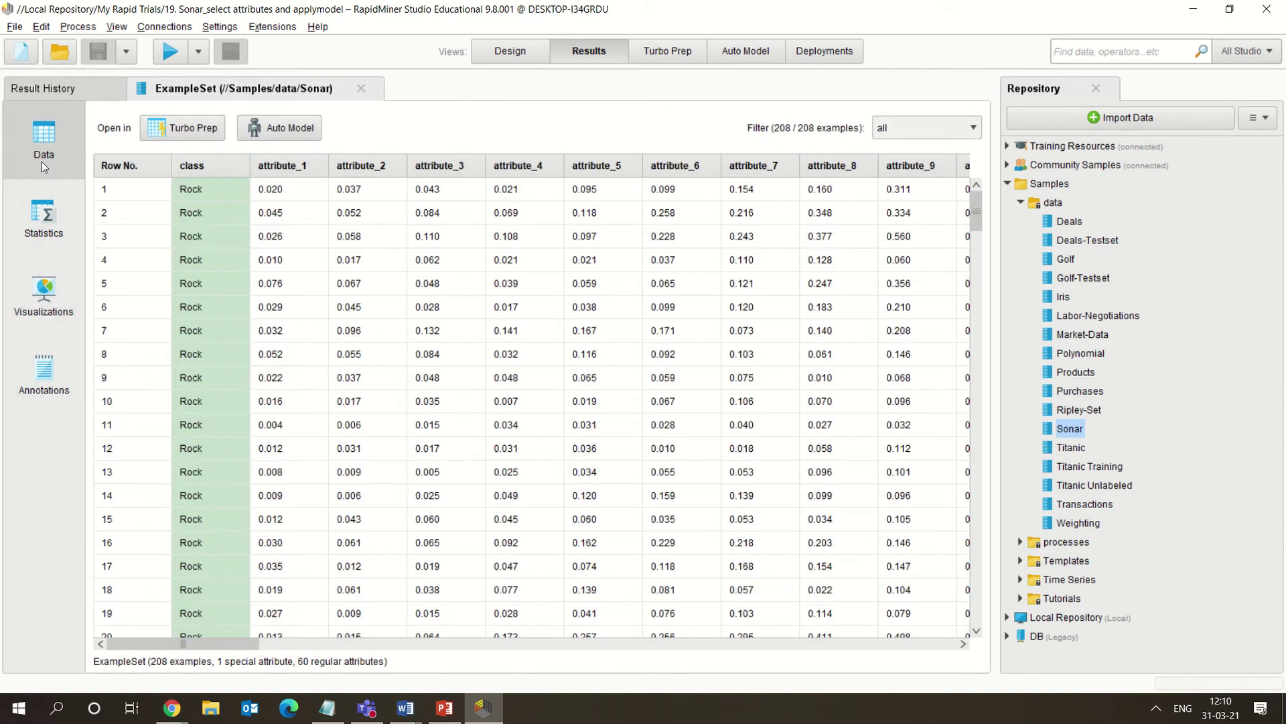
{"action": "left_click", "coordinate": [509, 51]}
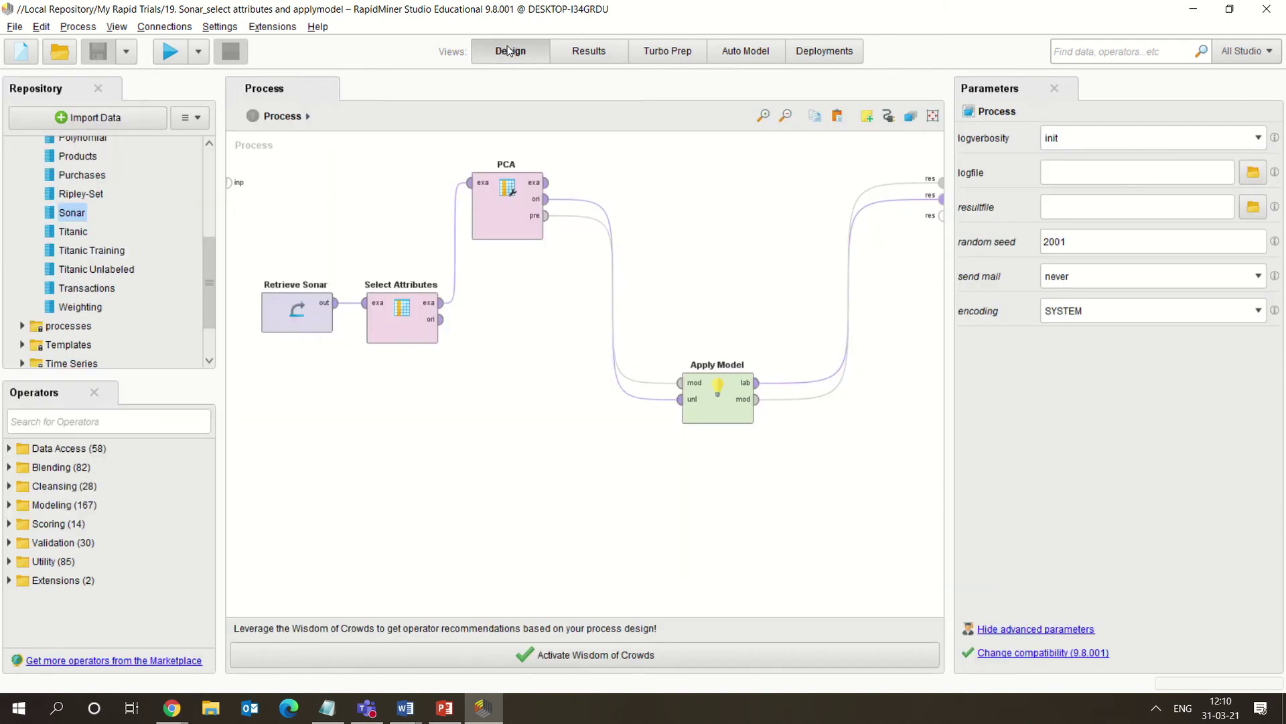
- Check the Select Attributes settings and choose keep variance as the PCA operator's dimensionality reduction
{"action": "left_click", "coordinate": [412, 317]}
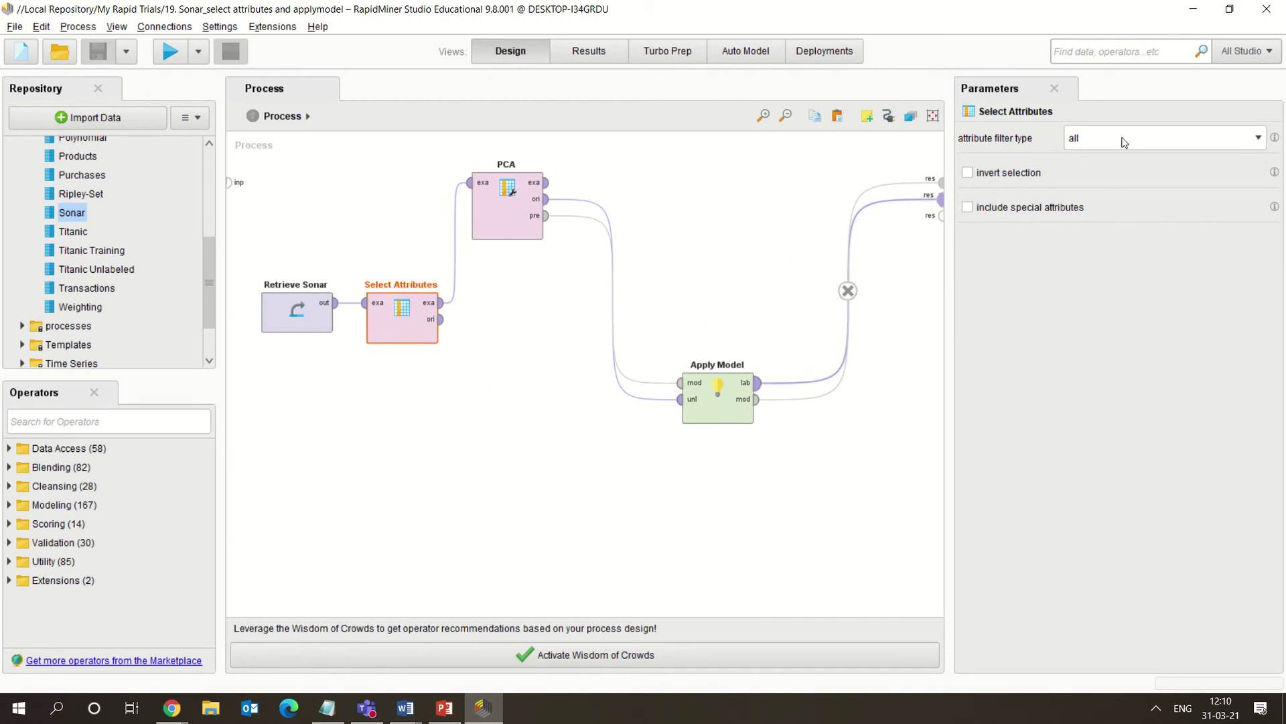
{"action": "left_click", "coordinate": [450, 381]}
{"action": "left_click", "coordinate": [509, 236]}
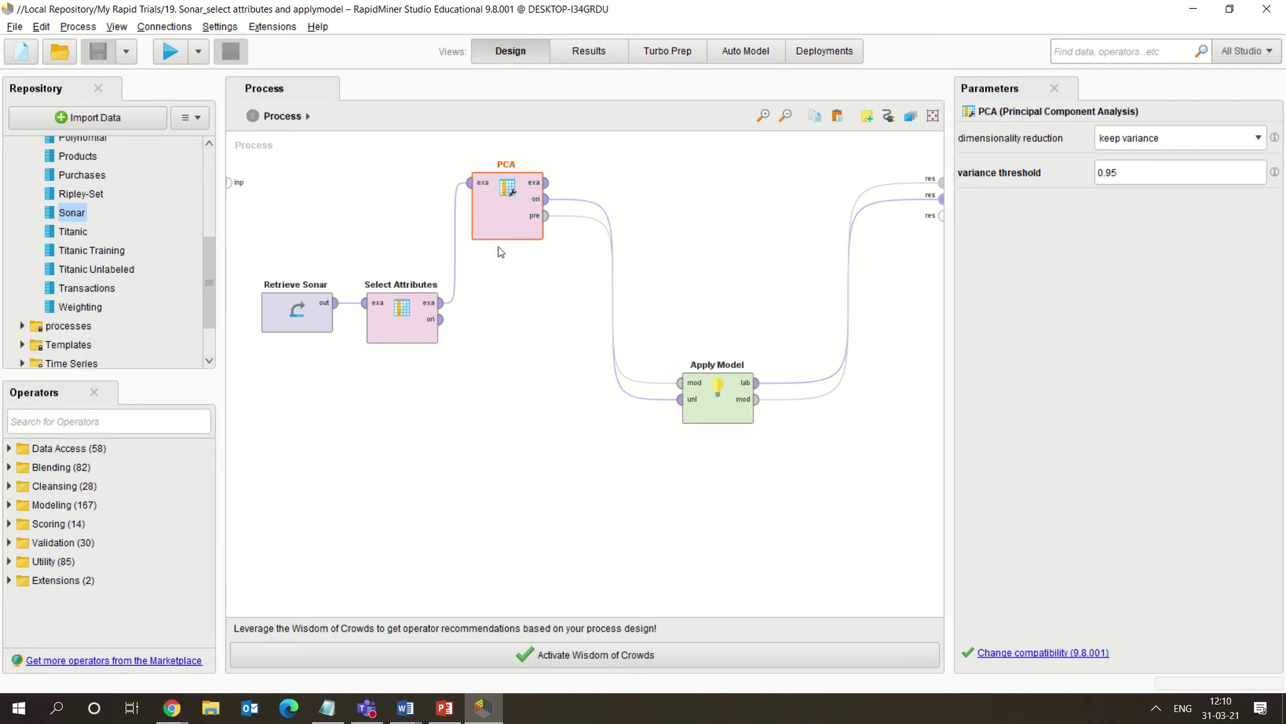
{"action": "left_click", "coordinate": [1189, 140]}
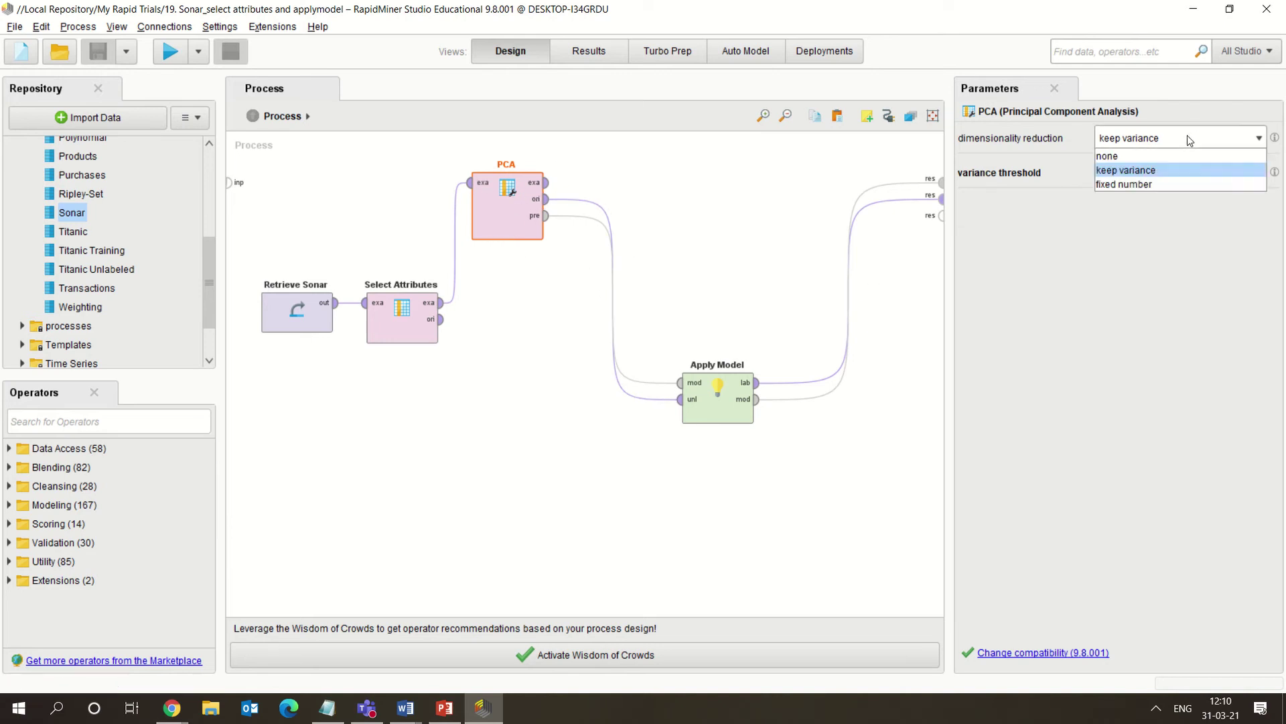
{"action": "left_click", "coordinate": [1154, 171]}
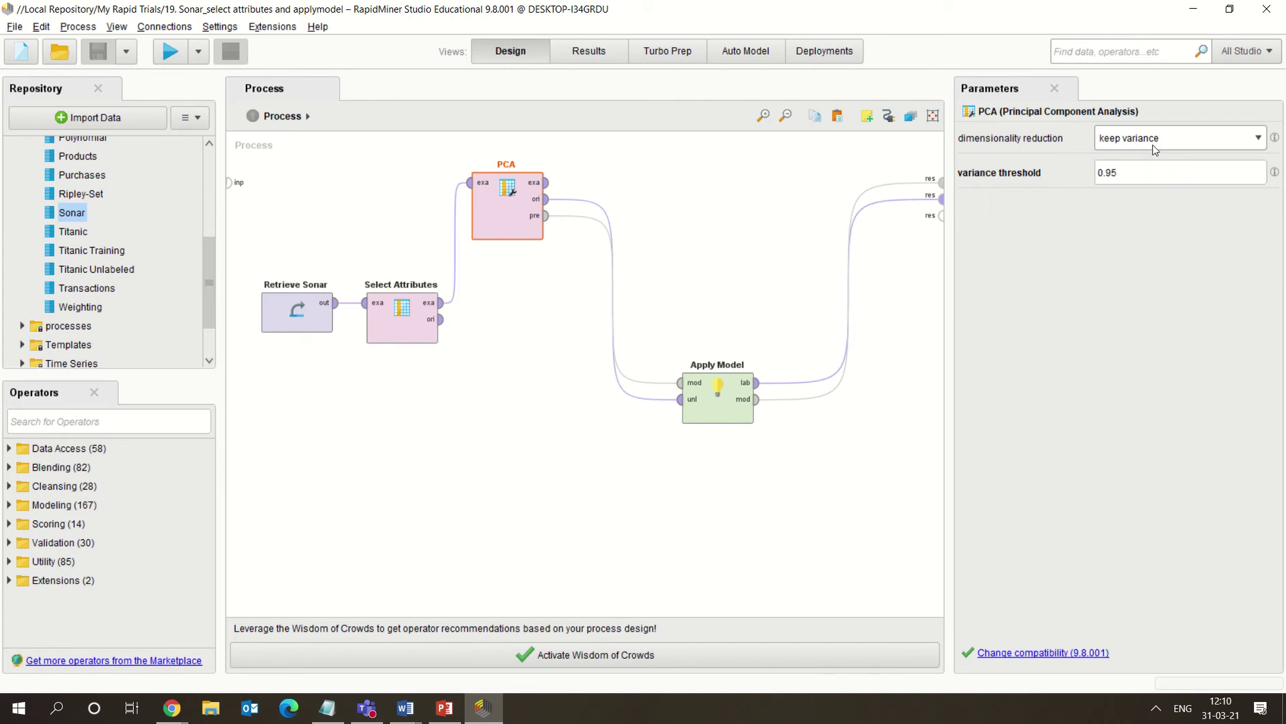
- Try fixed number as the PCA operator's dimensionality reduction and switch it back to keep variance
{"action": "left_click", "coordinate": [1159, 142]}
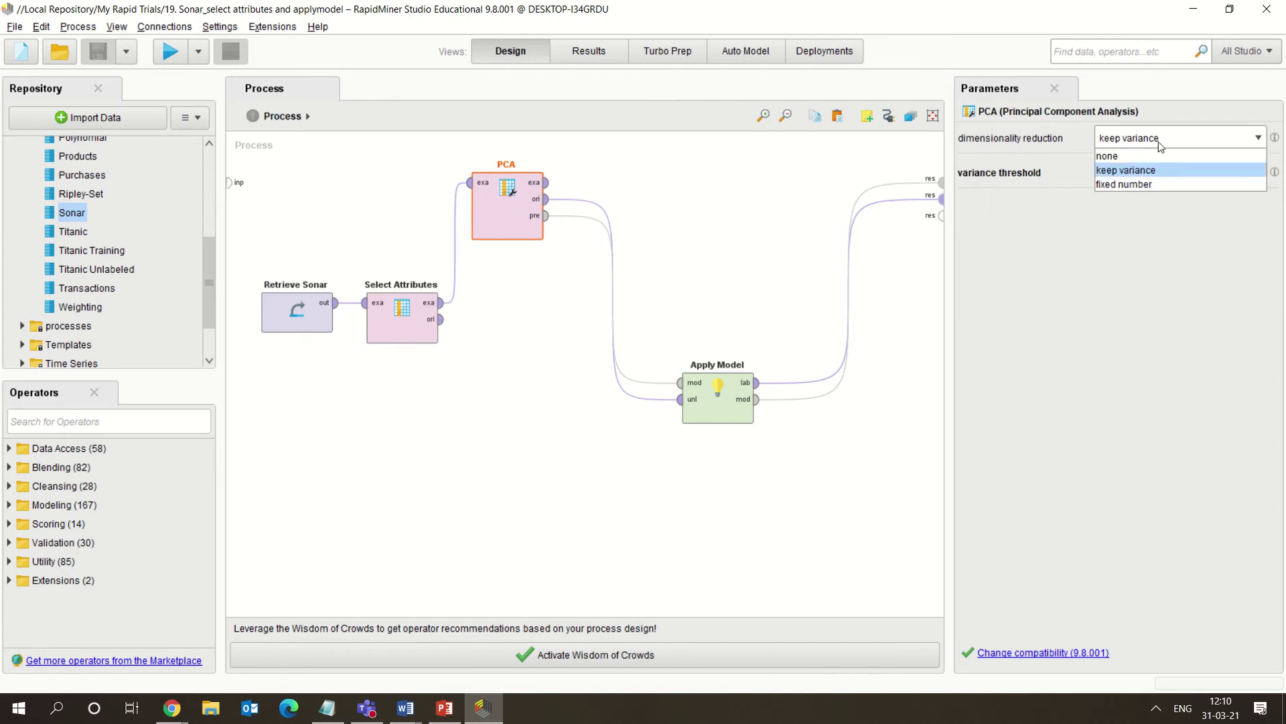
{"action": "left_click", "coordinate": [1135, 186]}
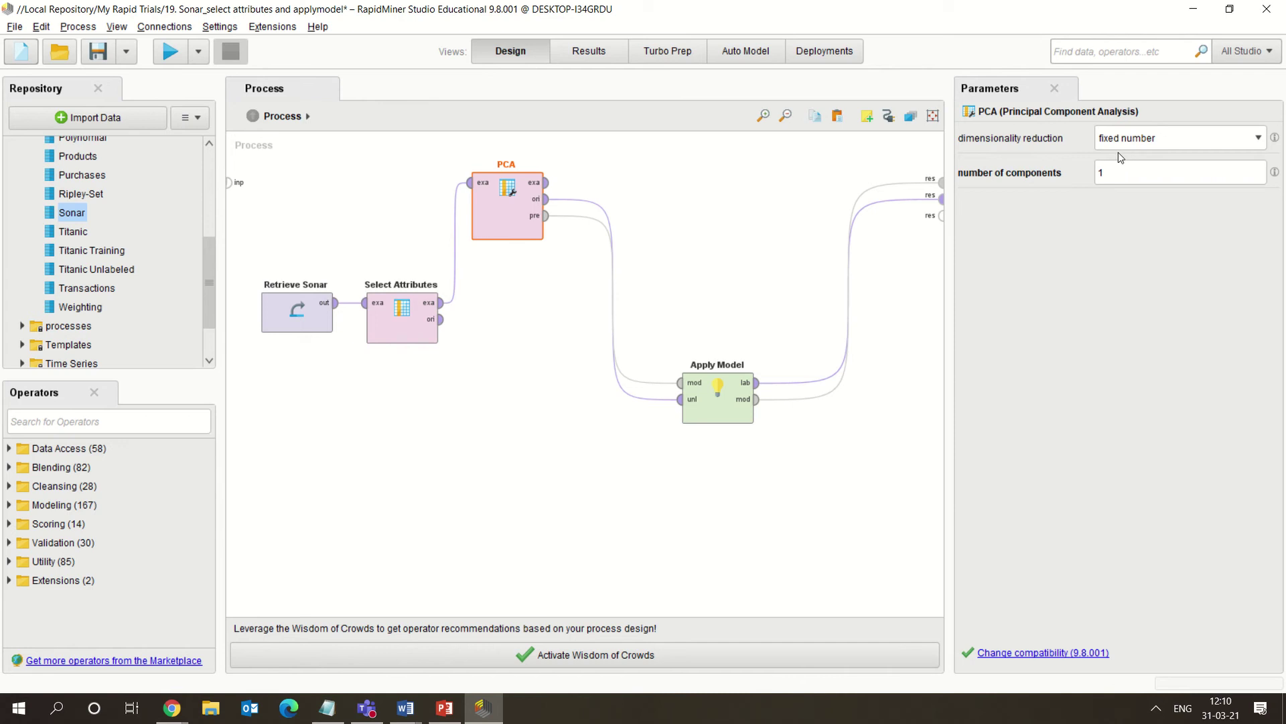
{"action": "left_click", "coordinate": [1160, 142]}
{"action": "left_click", "coordinate": [1157, 166]}
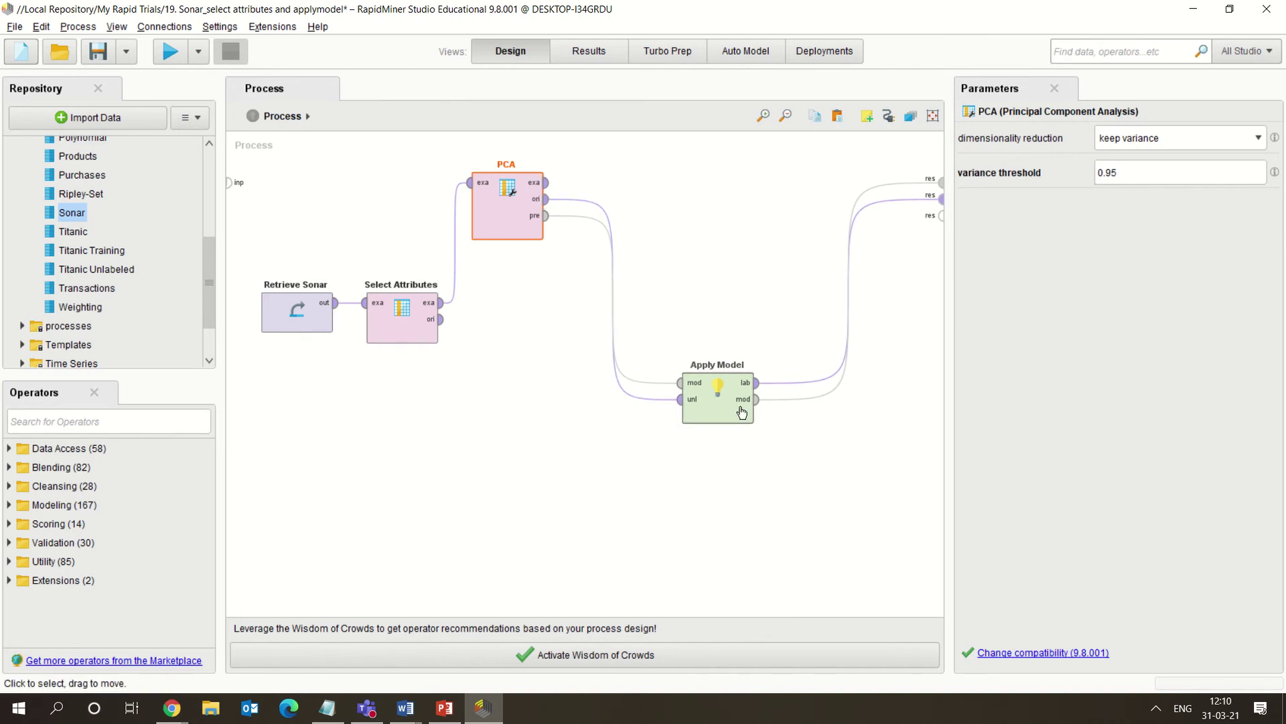
- Run the Sonar PCA process and look over the principal component columns of the Apply Model example set
{"action": "left_click", "coordinate": [113, 421]}
{"action": "left_click", "coordinate": [841, 370]}
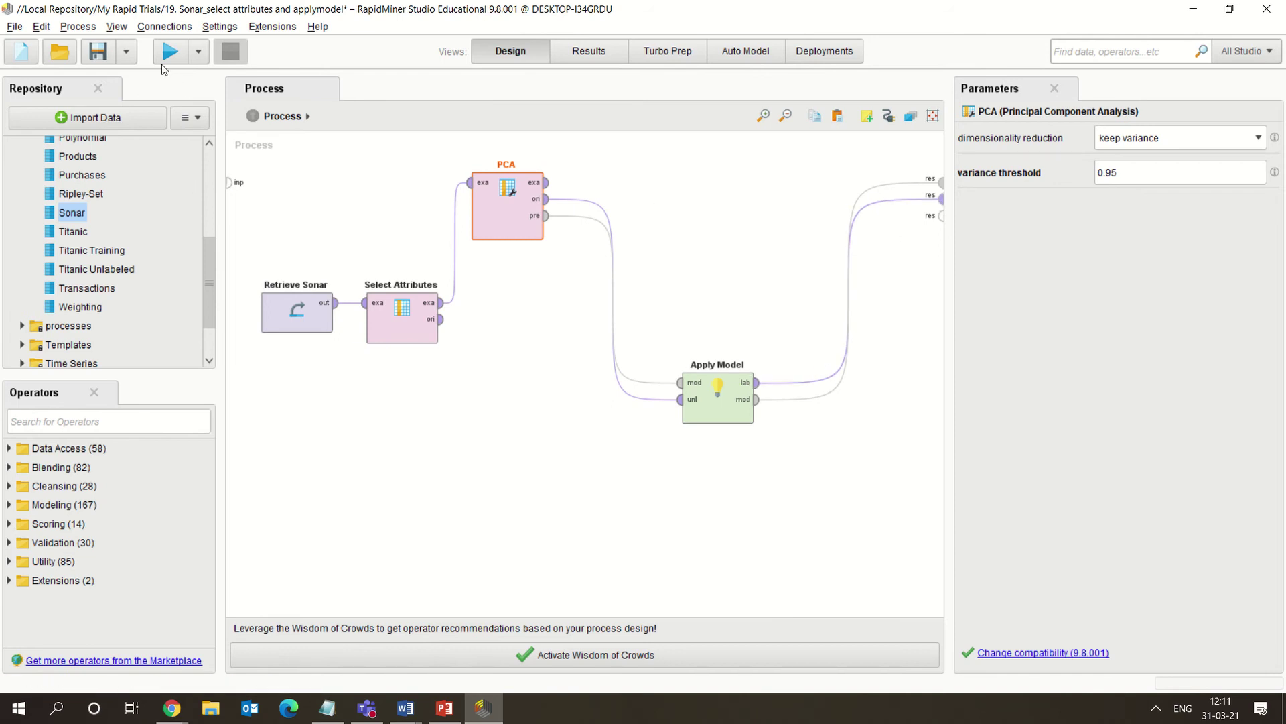
{"action": "left_click", "coordinate": [163, 57]}
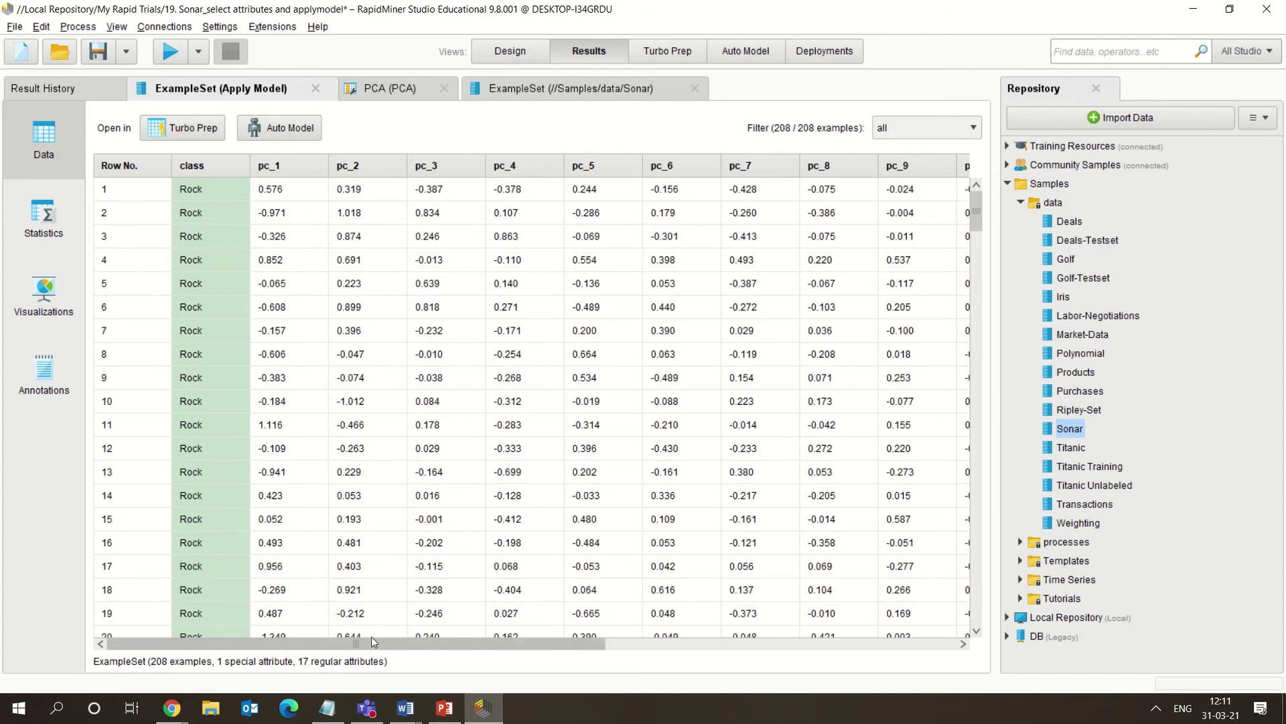
{"action": "left_click_drag", "start_coordinate": [299, 646], "coordinate": [59, 683]}
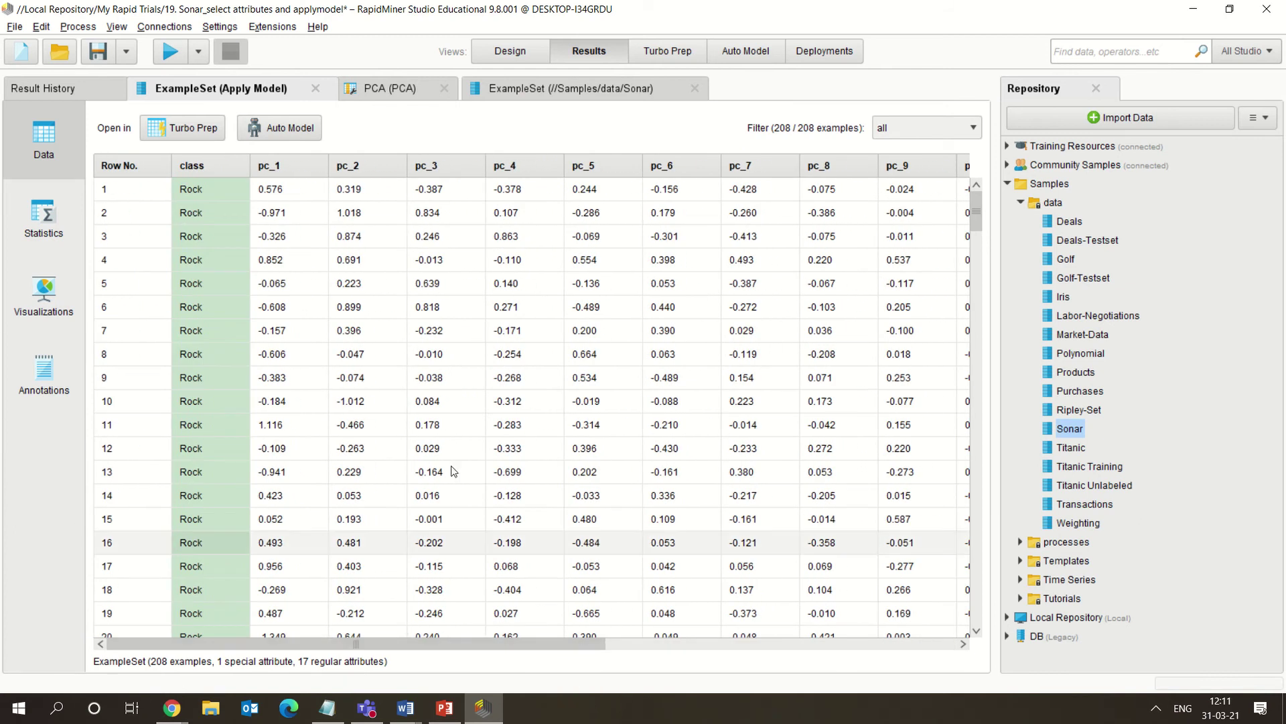
- Compare the PCA eigenvalues table with the Apply Model example set
{"action": "left_click", "coordinate": [399, 88]}
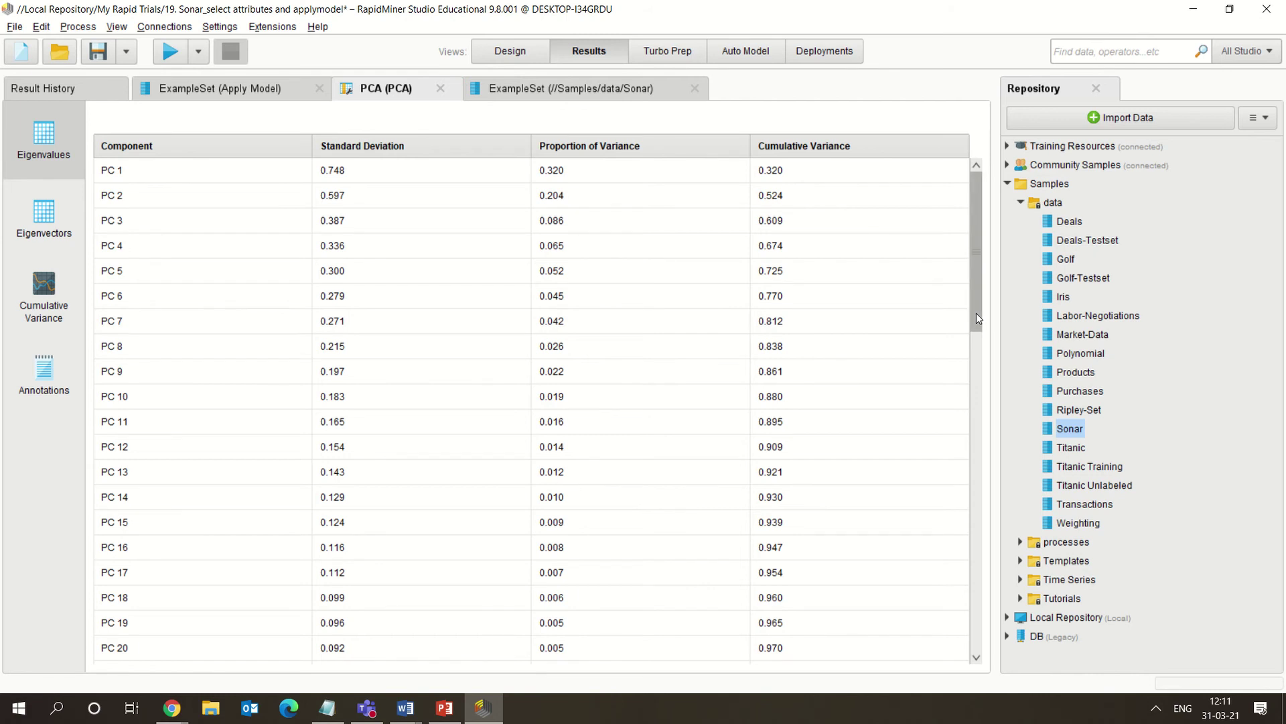
{"action": "left_click_drag", "start_coordinate": [977, 318], "coordinate": [1038, 271]}
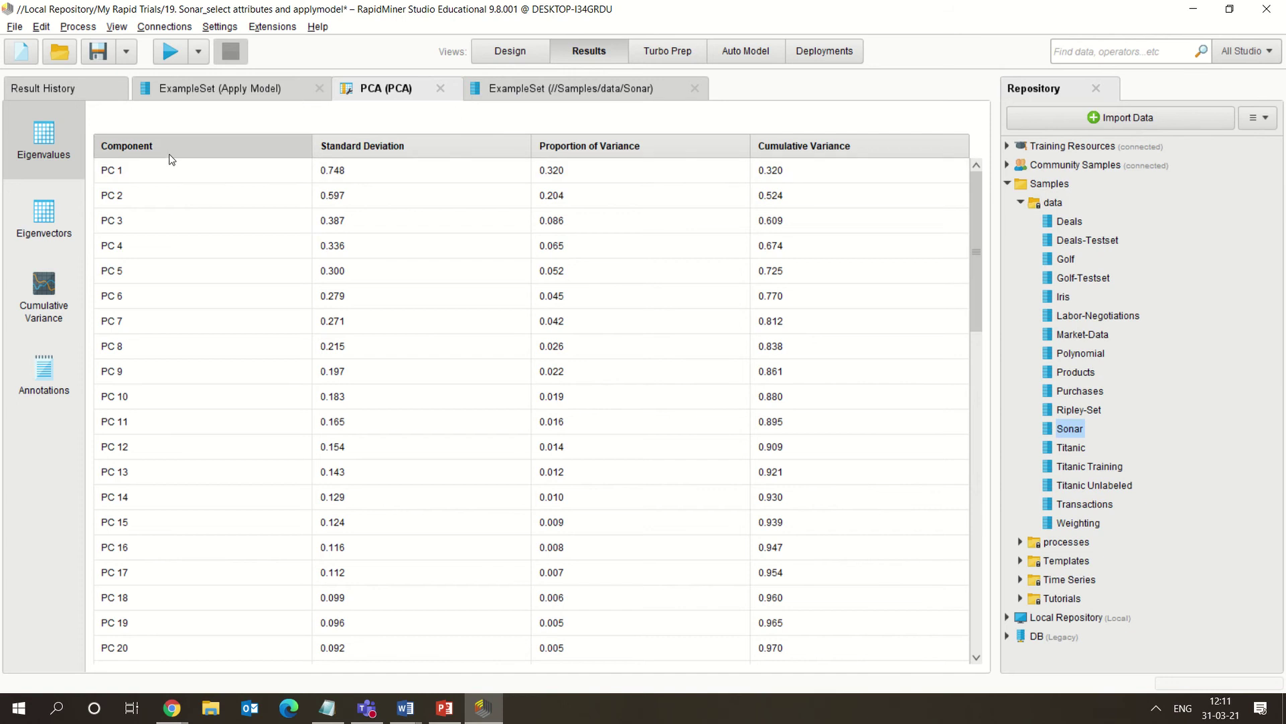
{"action": "left_click", "coordinate": [278, 90]}
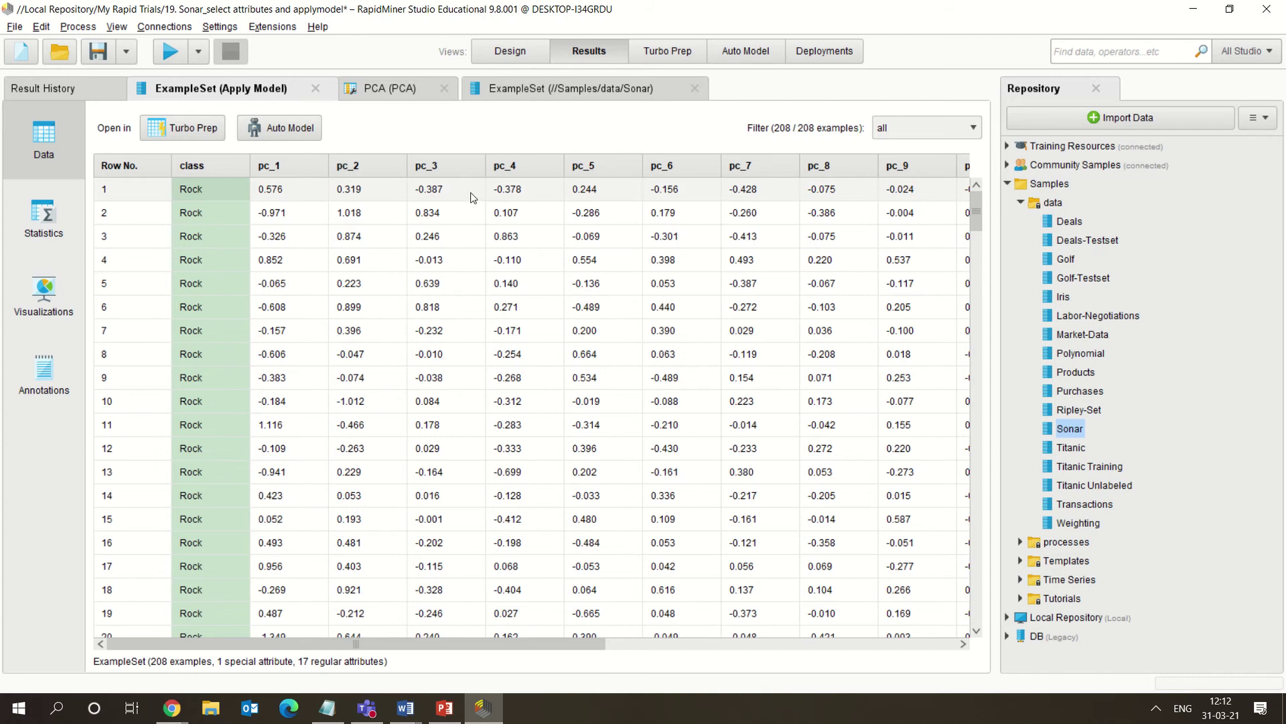
{"action": "left_click", "coordinate": [395, 88]}
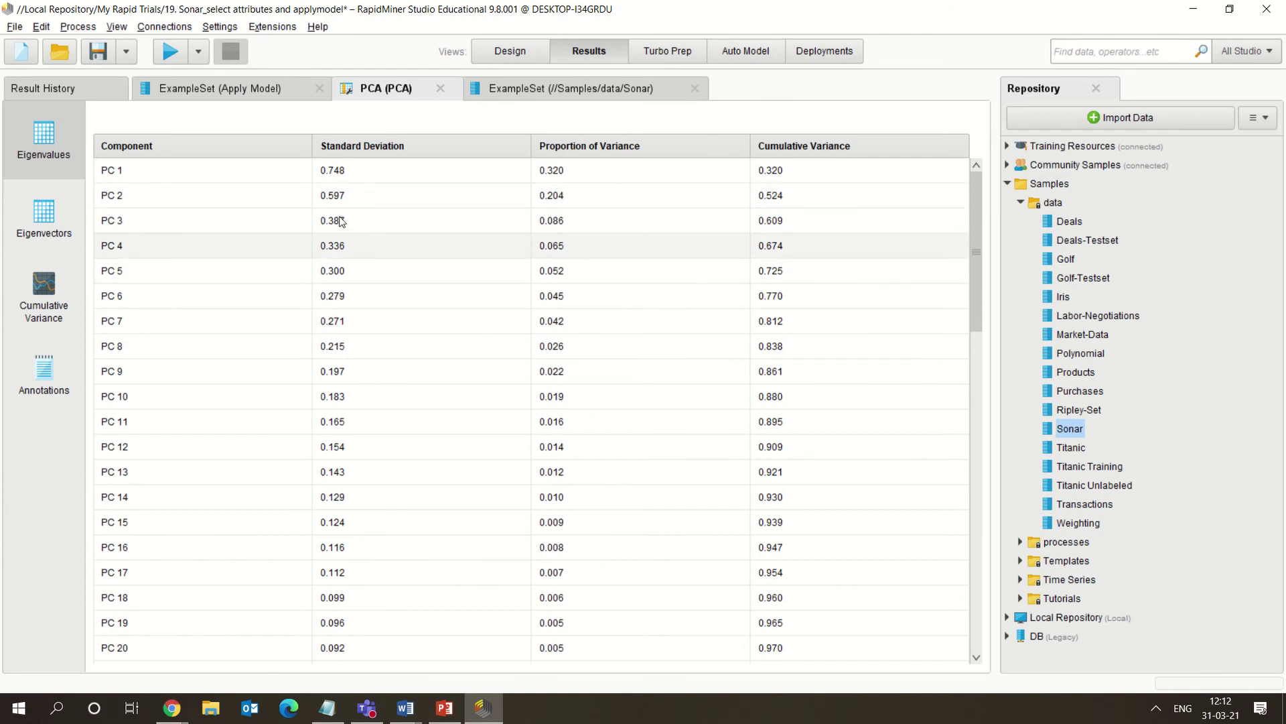
- Examine the PCA eigenvectors and the cumulative variance plot, and return to the Apply Model example set
{"action": "left_click", "coordinate": [75, 228]}
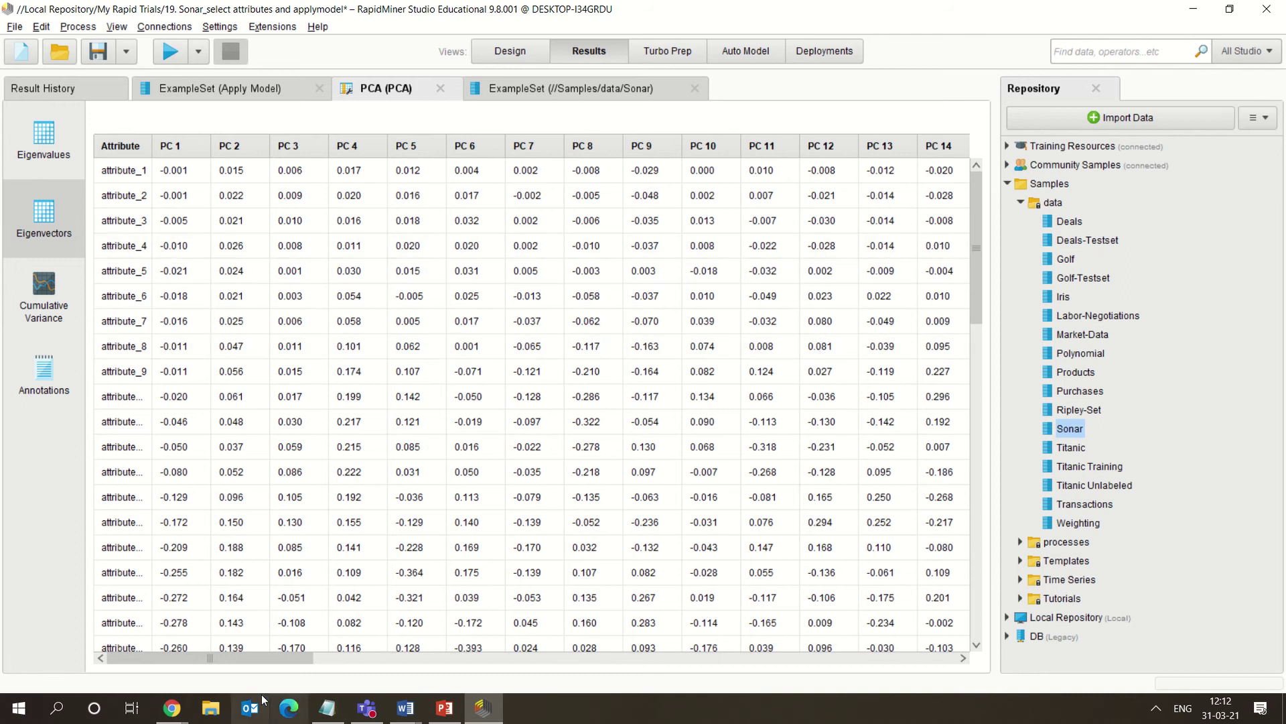
{"action": "left_click_drag", "start_coordinate": [263, 662], "coordinate": [208, 621]}
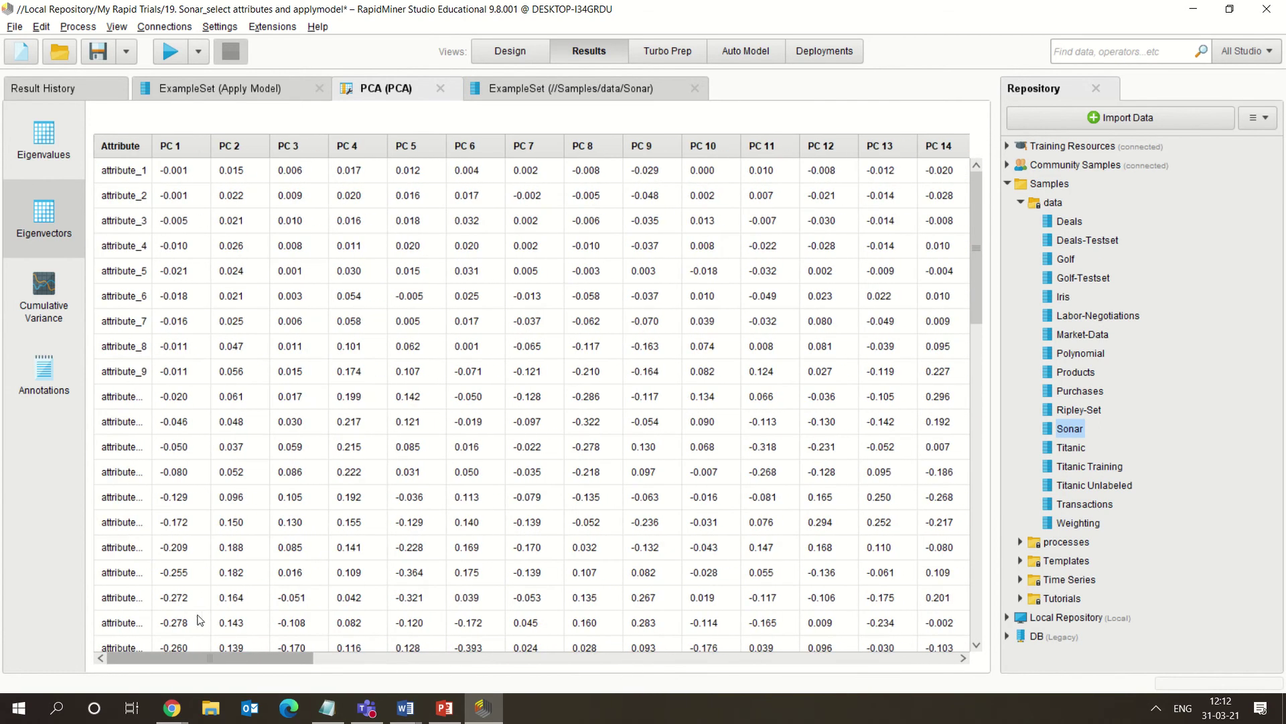
{"action": "left_click", "coordinate": [48, 324]}
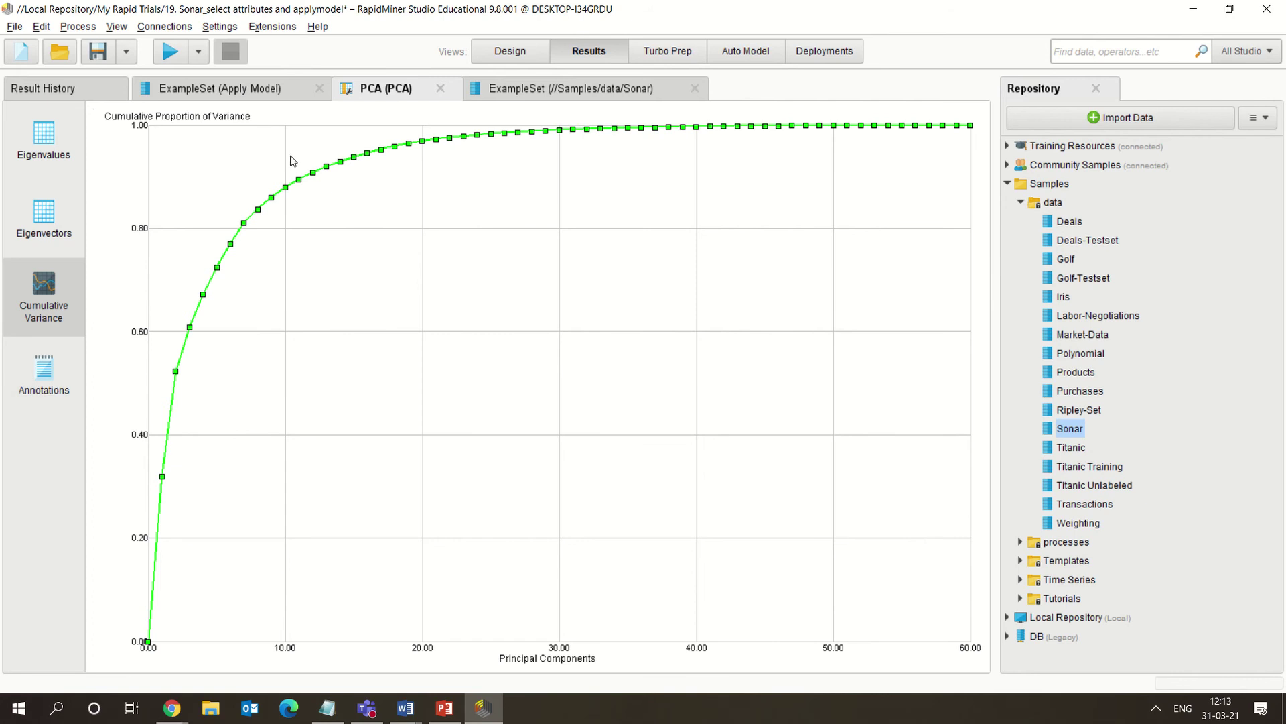
{"action": "left_click", "coordinate": [211, 88]}
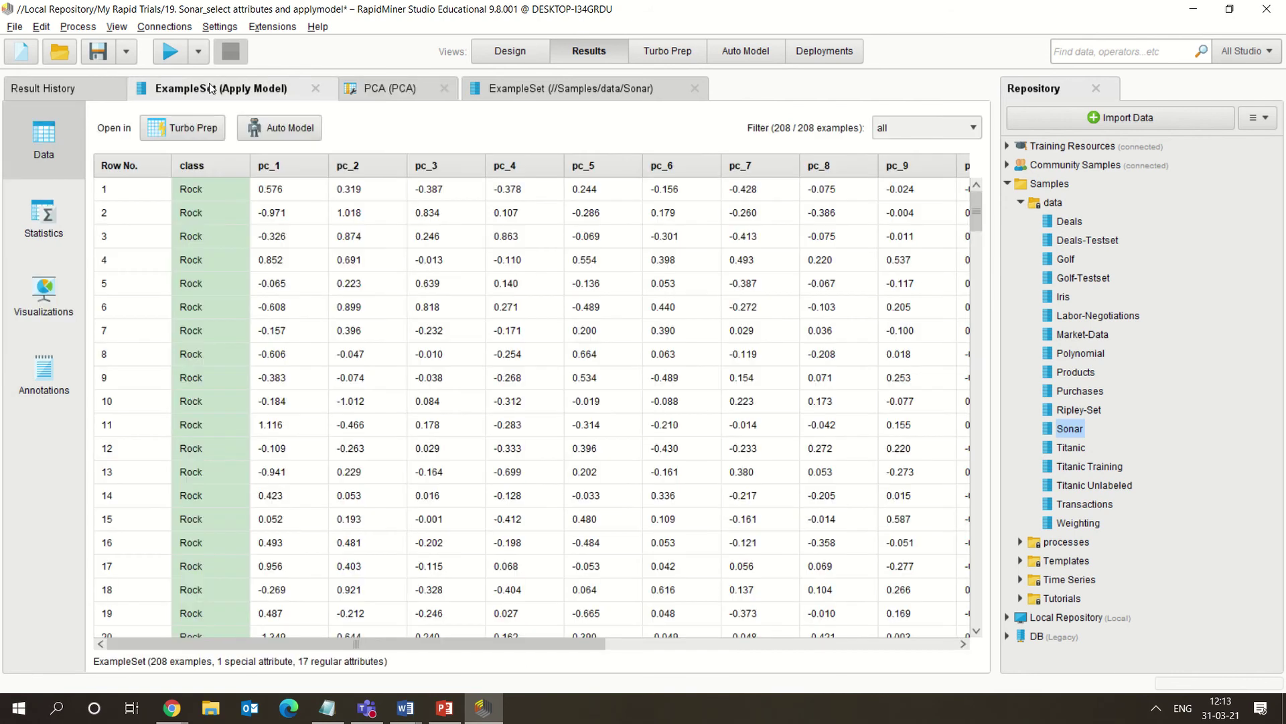
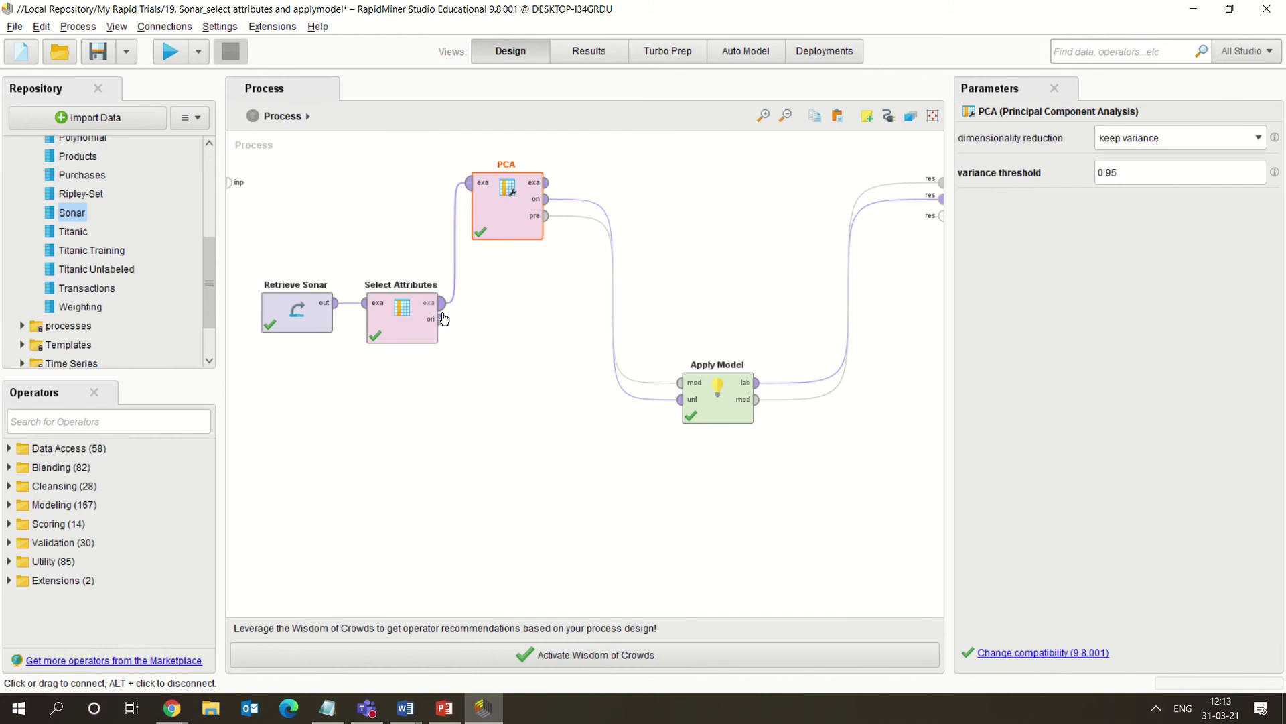
- Trace the connections in the process design from Select Attributes through PCA and Apply Model to the result ports
{"action": "mouse_move", "coordinate": [441, 308]}
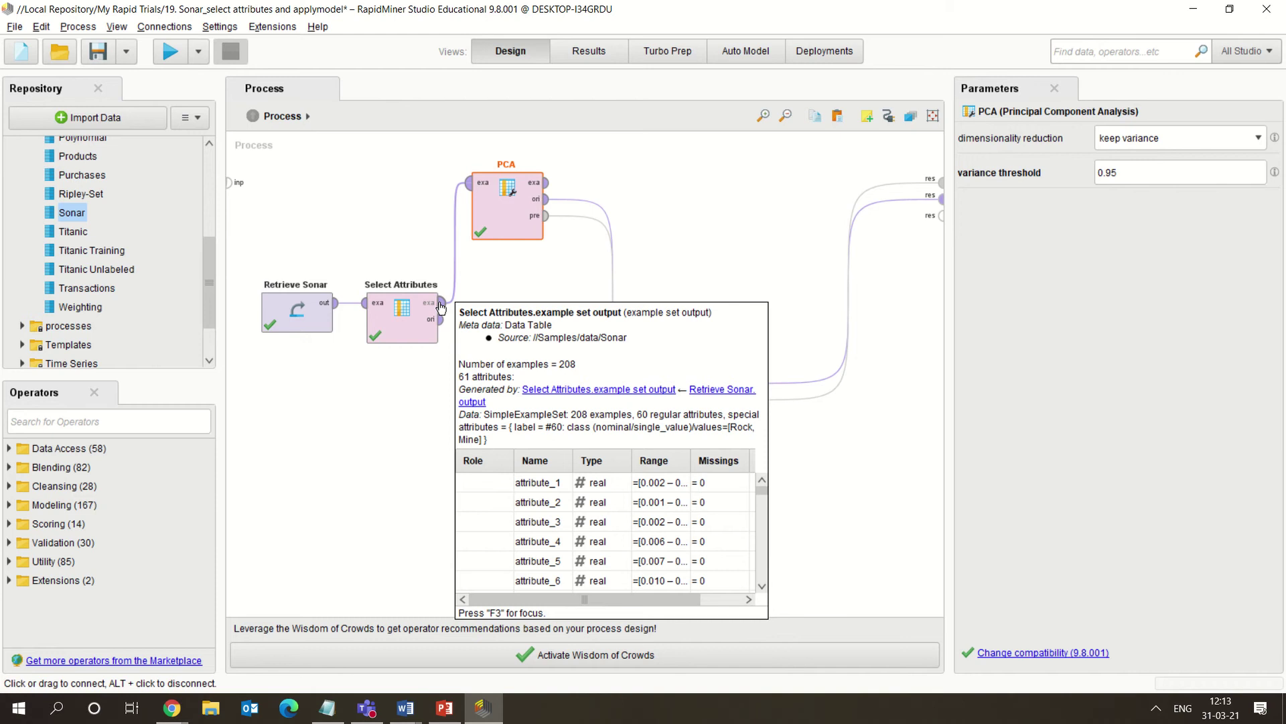
{"action": "left_click_drag", "start_coordinate": [441, 308], "coordinate": [472, 185]}
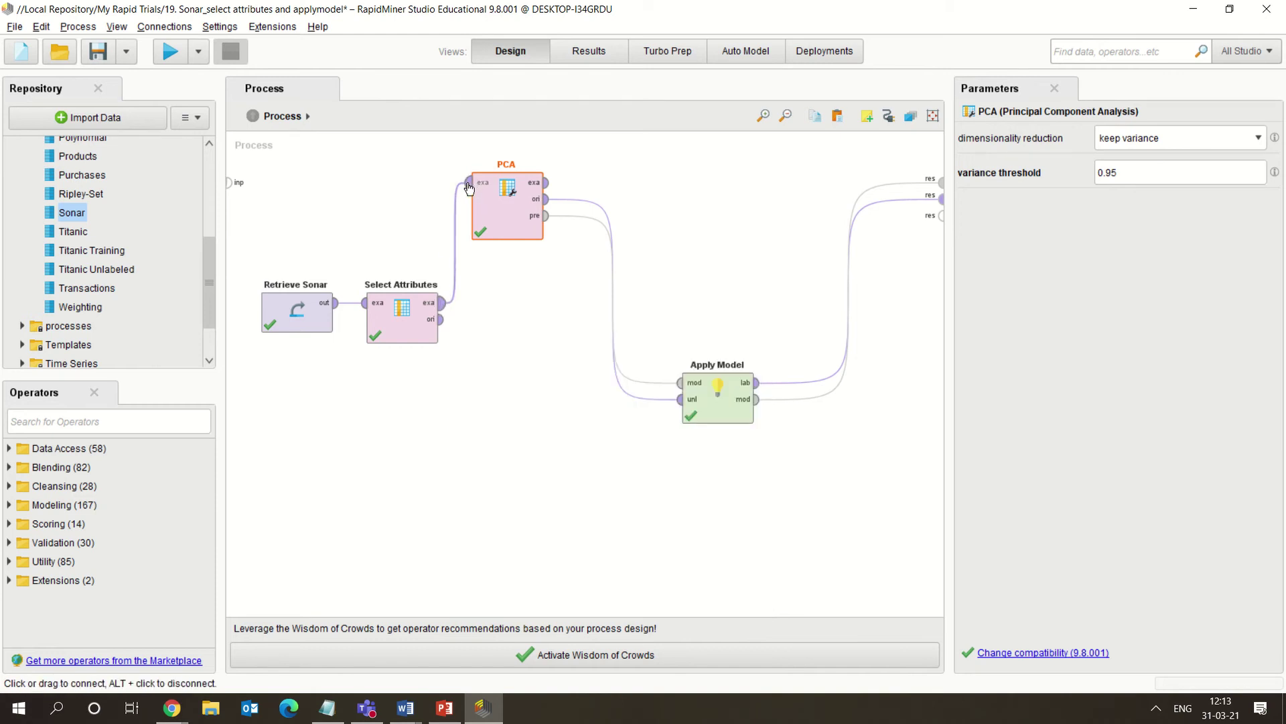
{"action": "mouse_move", "coordinate": [469, 188]}
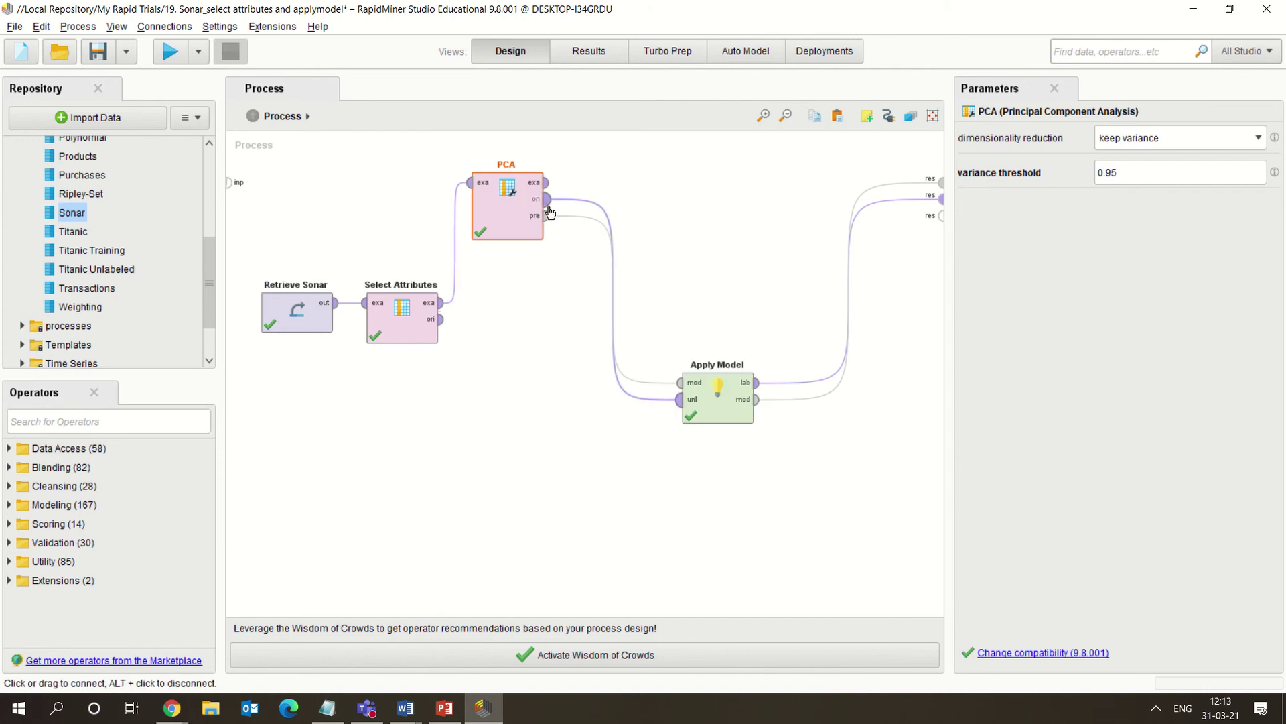
{"action": "mouse_move", "coordinate": [545, 203]}
{"action": "mouse_move", "coordinate": [684, 405]}
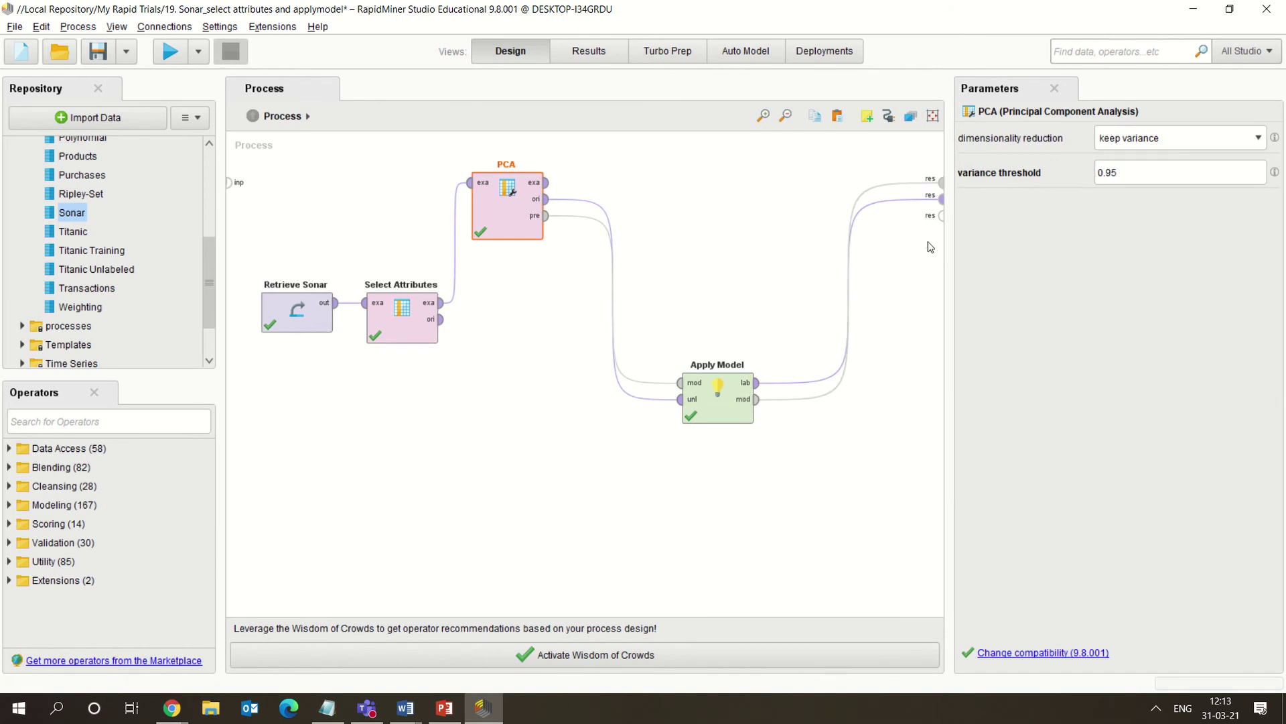
{"action": "mouse_move", "coordinate": [943, 188]}
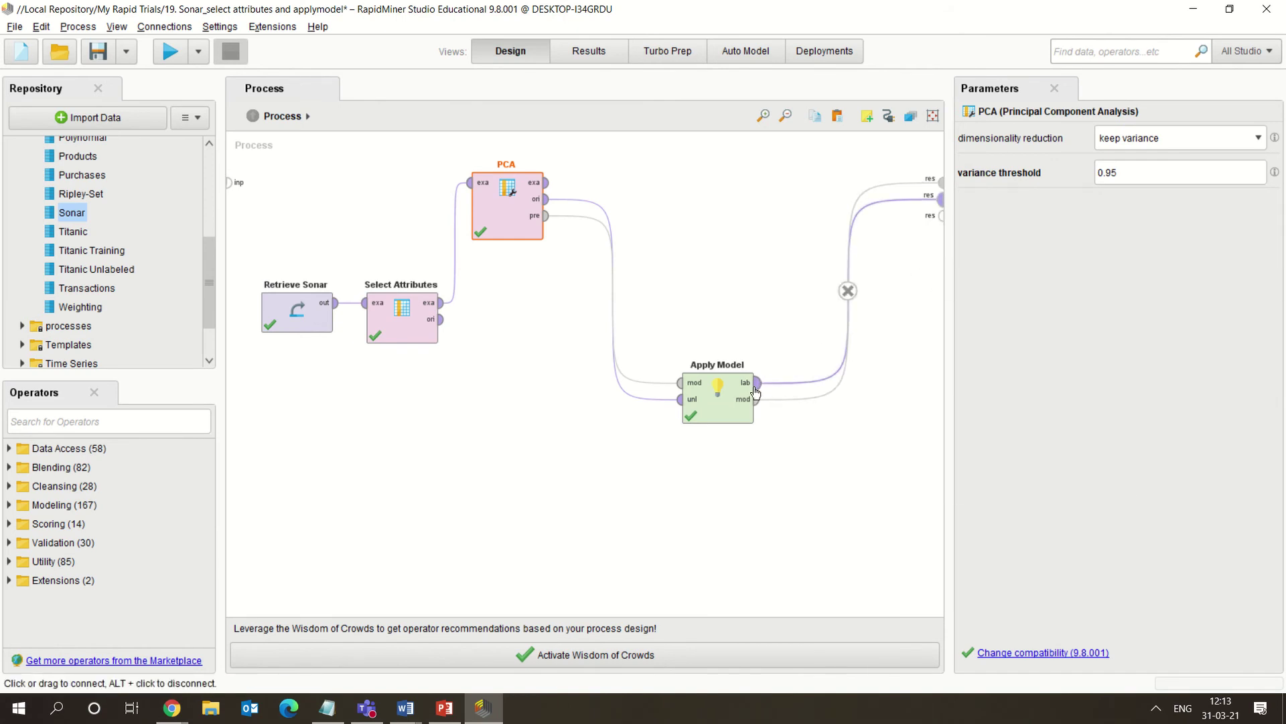
{"action": "mouse_move", "coordinate": [758, 388]}
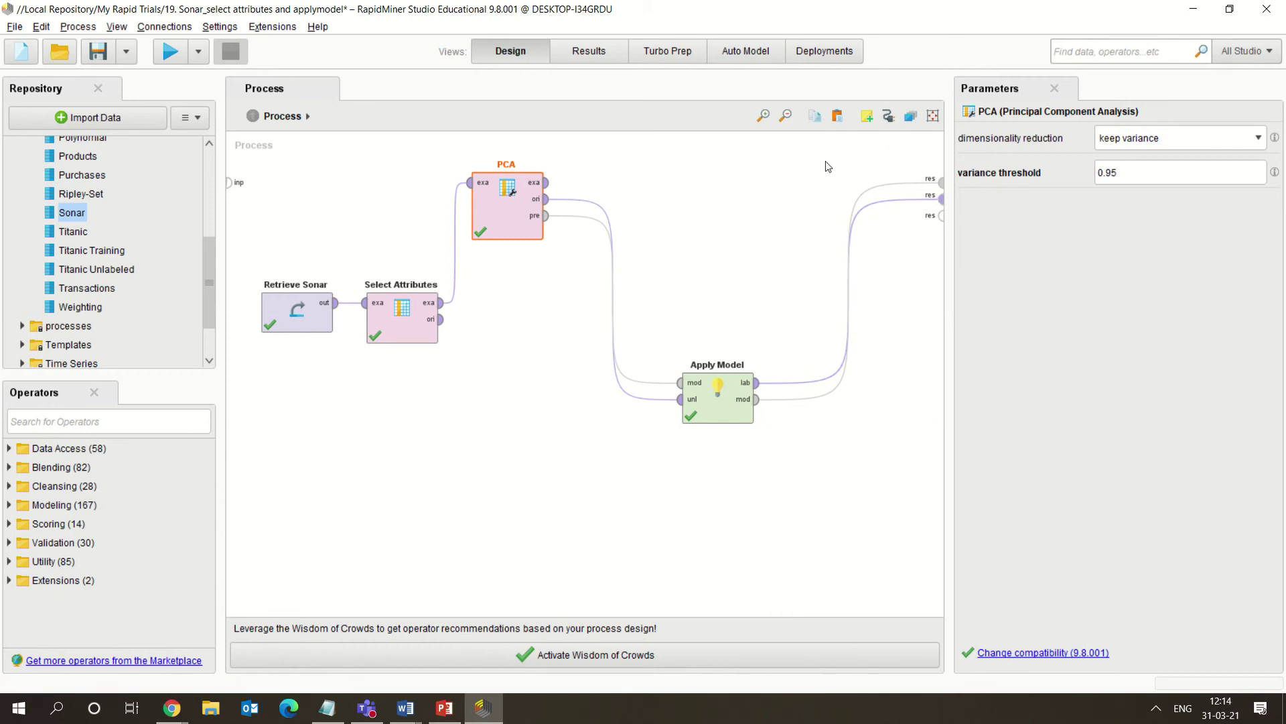
- Close the original Sonar sample data result and review the PCA eigenvalues and the Apply Model example set
{"action": "left_click", "coordinate": [563, 54]}
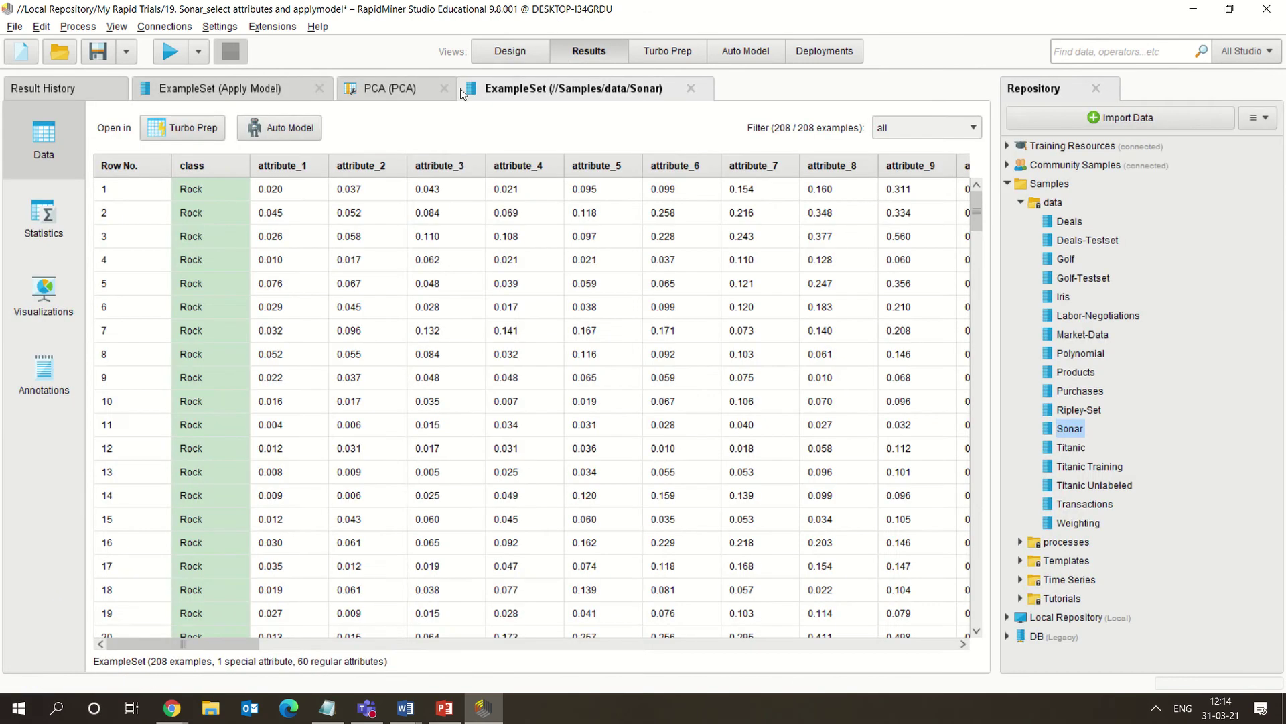
{"action": "left_click", "coordinate": [691, 88]}
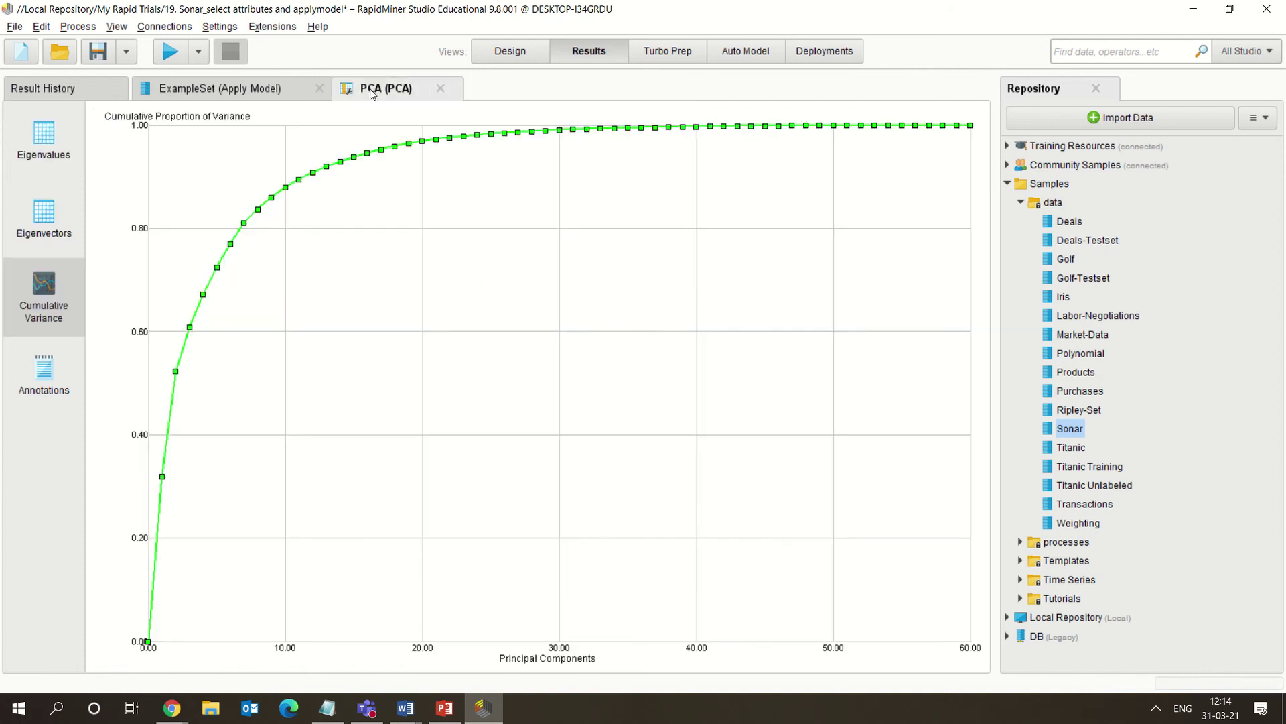
{"action": "left_click", "coordinate": [30, 167]}
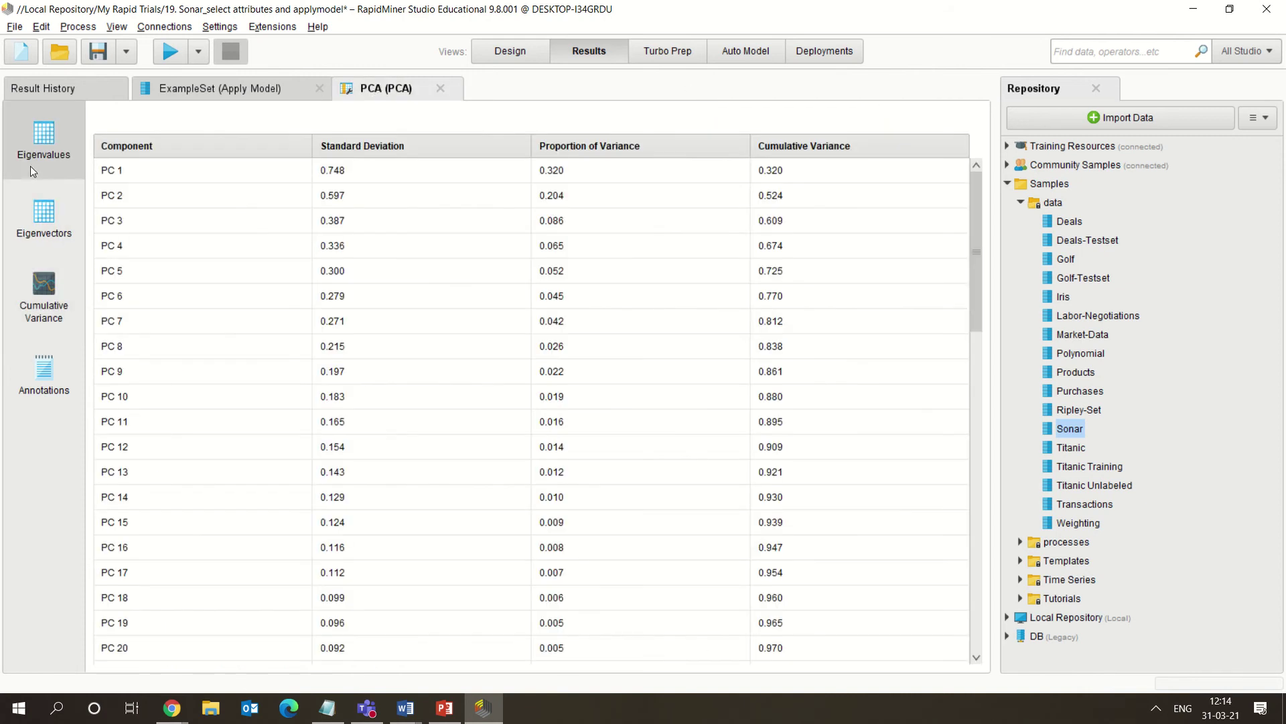
{"action": "left_click", "coordinate": [271, 87]}
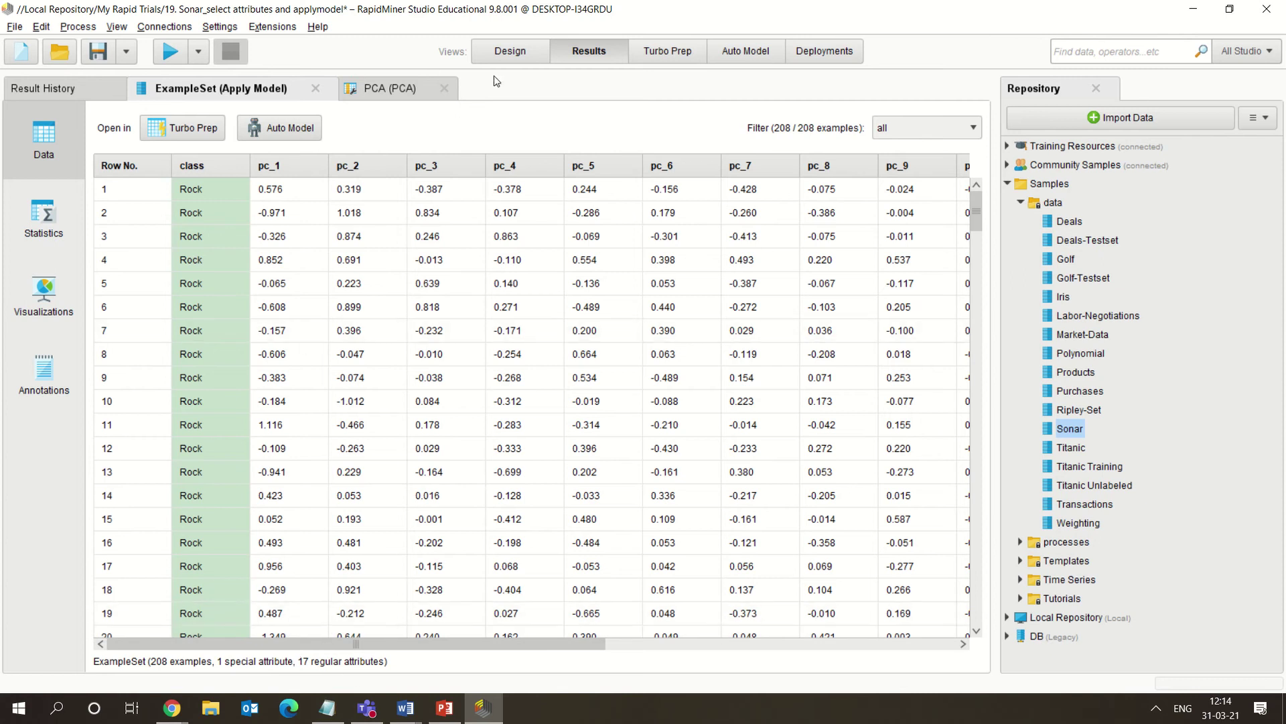
- Look through the attribute filter types of the Select Attributes operator in the process design, leaving it at all
{"action": "left_click", "coordinate": [491, 53]}
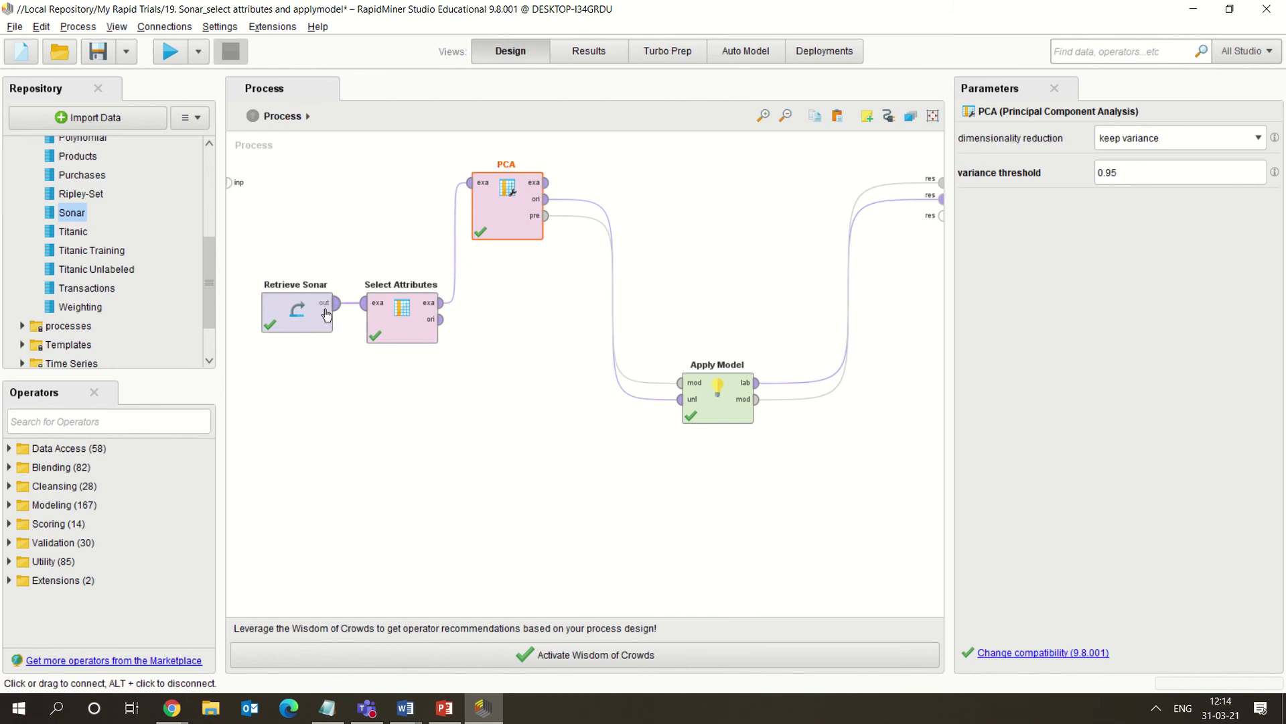
{"action": "left_click", "coordinate": [395, 322]}
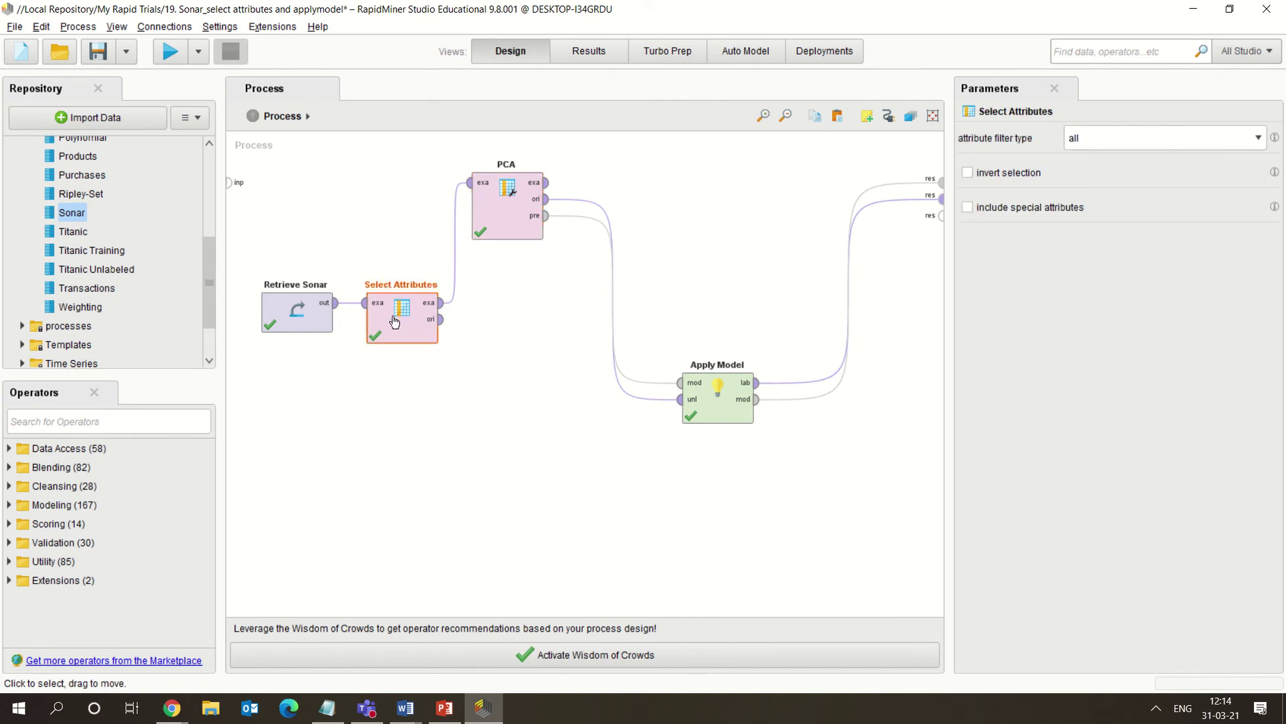
{"action": "left_click", "coordinate": [1107, 142]}
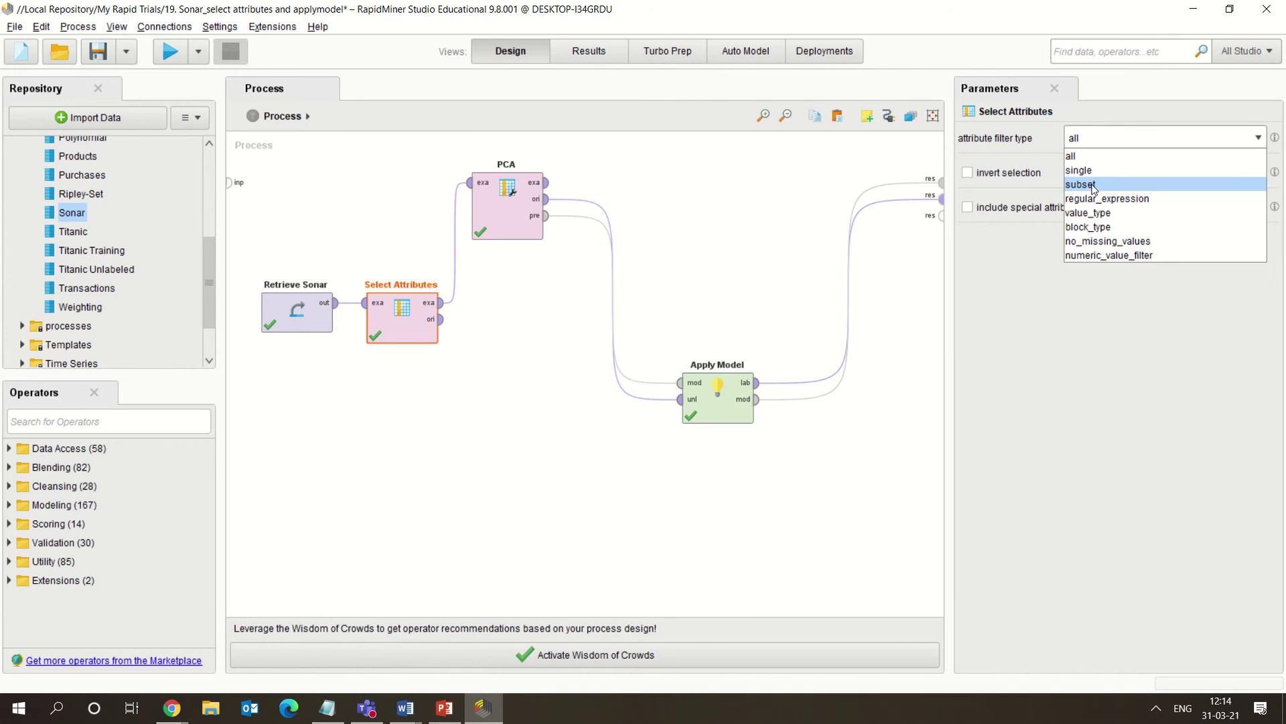
{"action": "left_click", "coordinate": [1007, 347]}
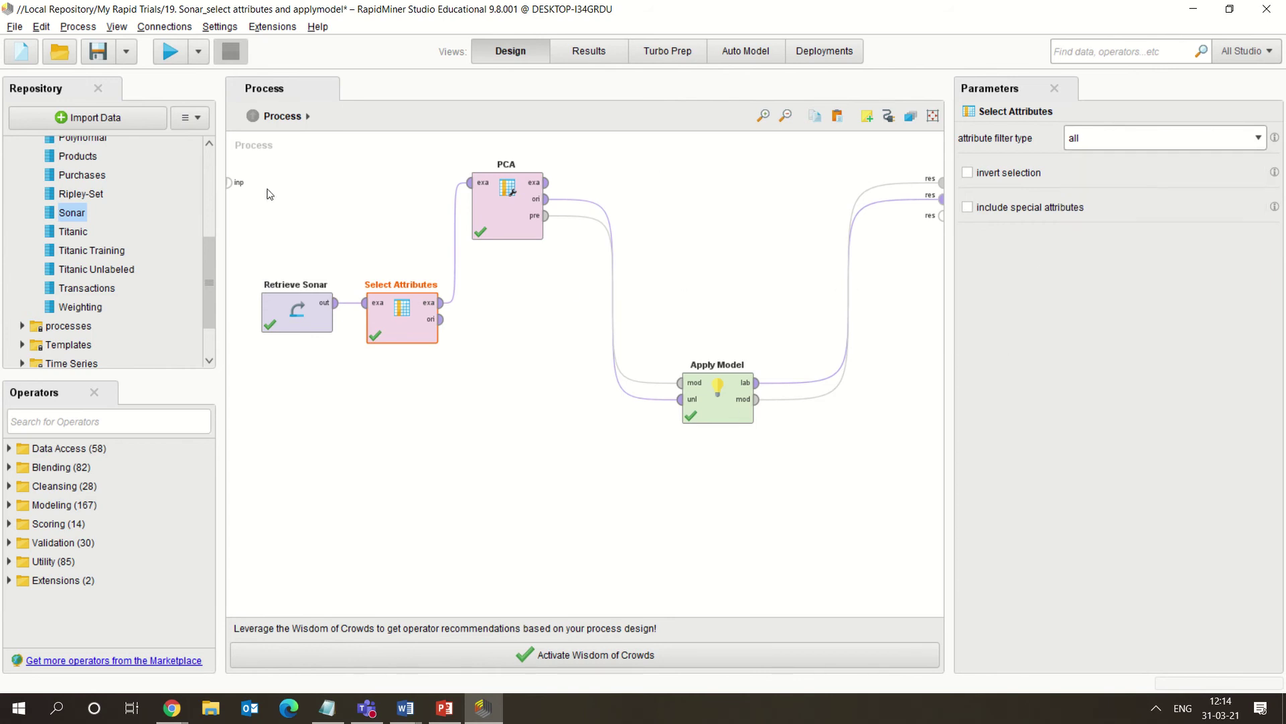
- Open the process "20. Cereals_PCA" from My Rapid Trials in the Local Repository
{"action": "left_click", "coordinate": [14, 26]}
{"action": "mouse_move", "coordinate": [59, 81]}
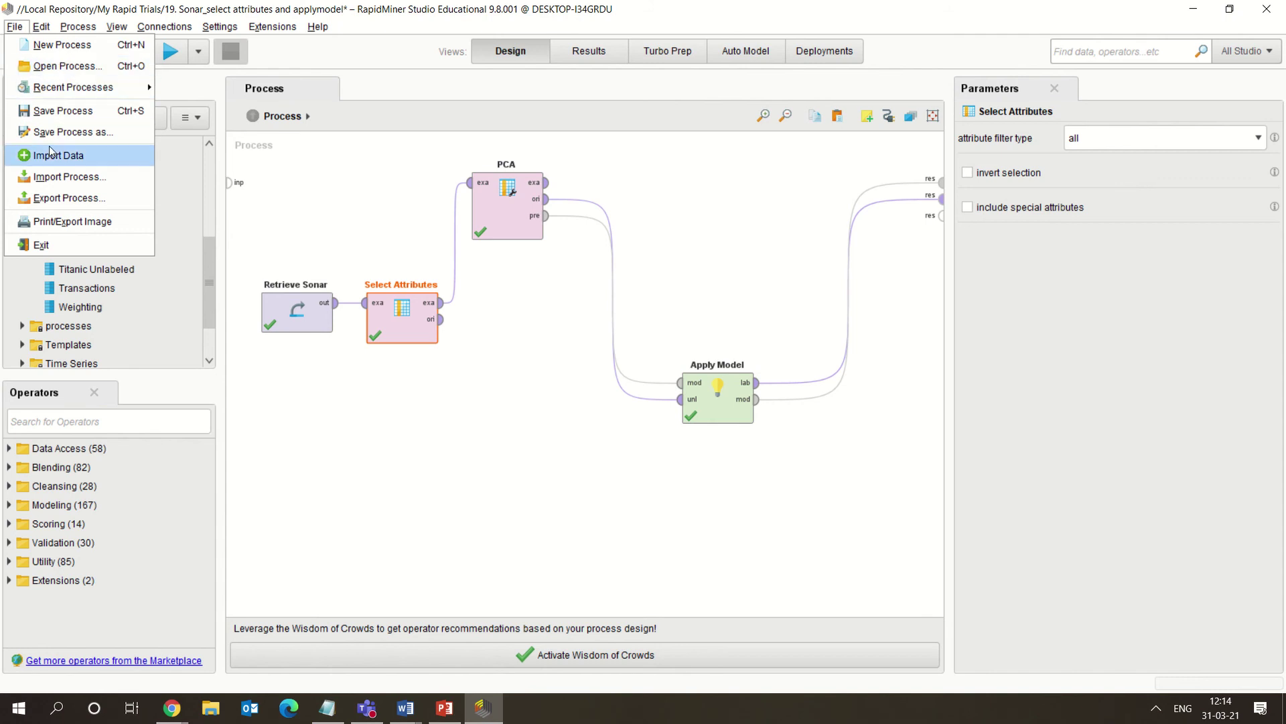
{"action": "left_click", "coordinate": [64, 66]}
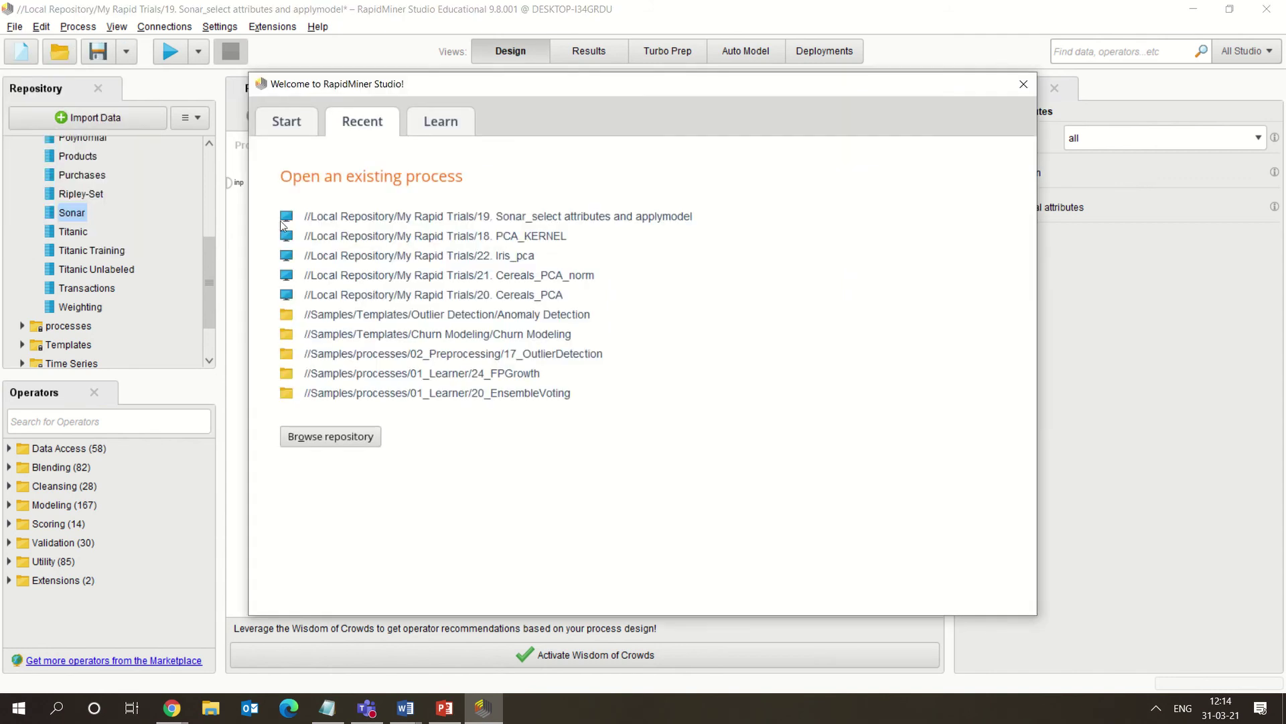
{"action": "left_click", "coordinate": [297, 439]}
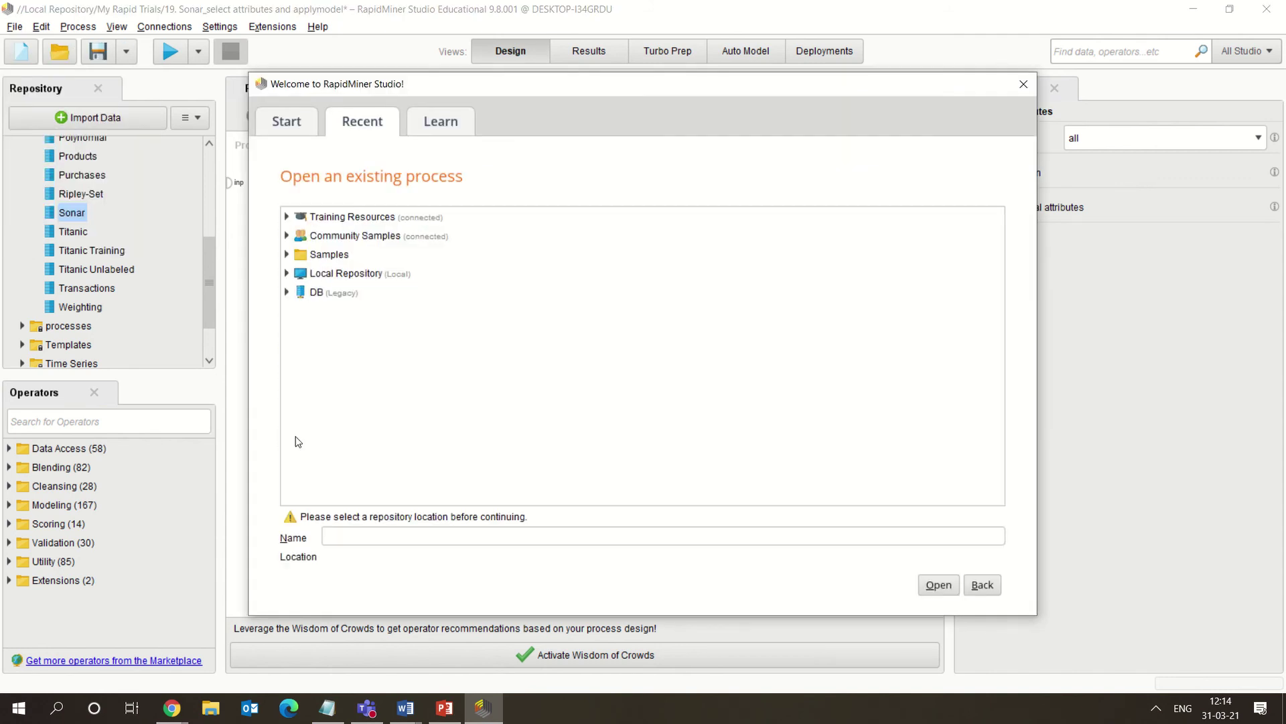
{"action": "left_click", "coordinate": [287, 274]}
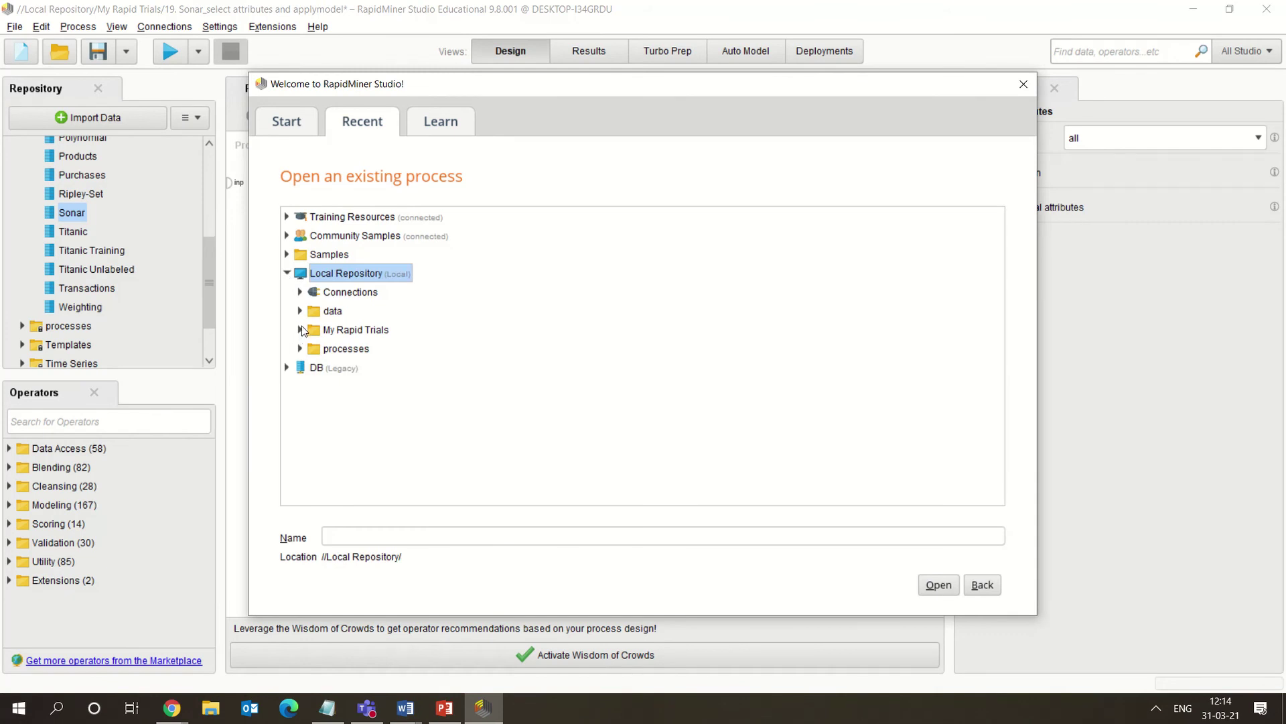
{"action": "left_click", "coordinate": [301, 329]}
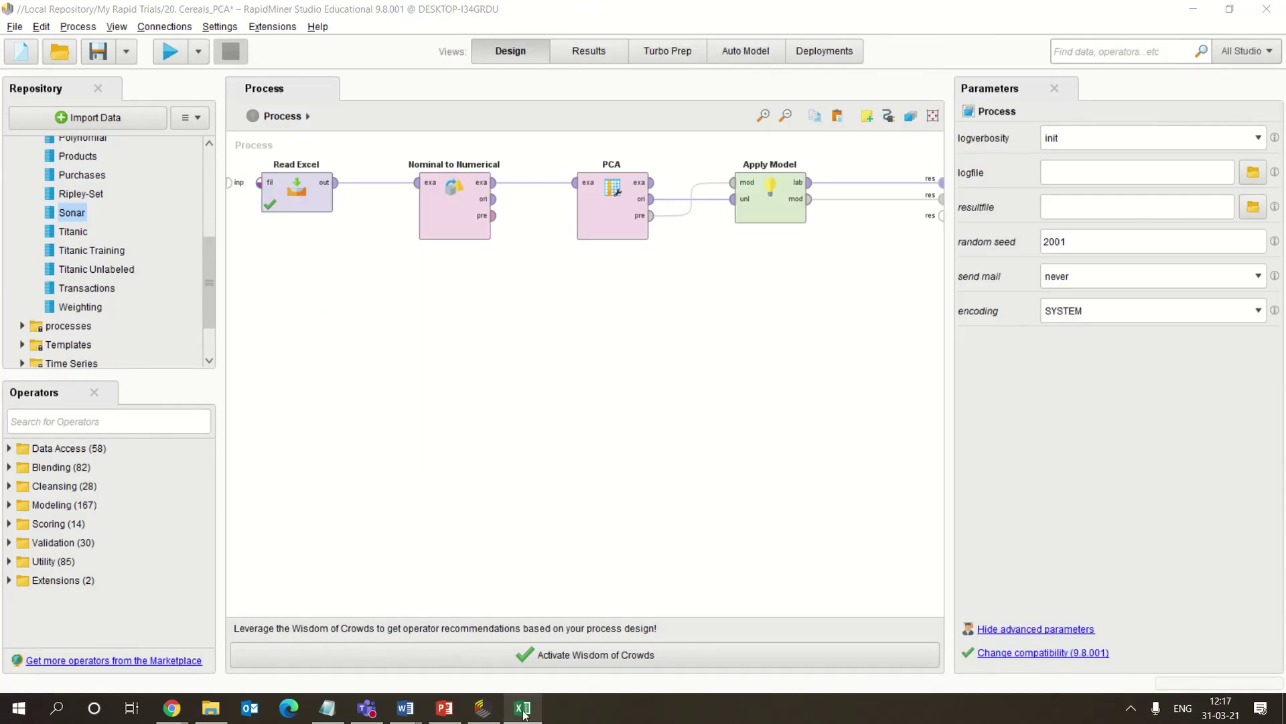
- Switch to Excel to view the Cereals.xls data, and return to the RapidMiner process
{"action": "left_click", "coordinate": [509, 617]}
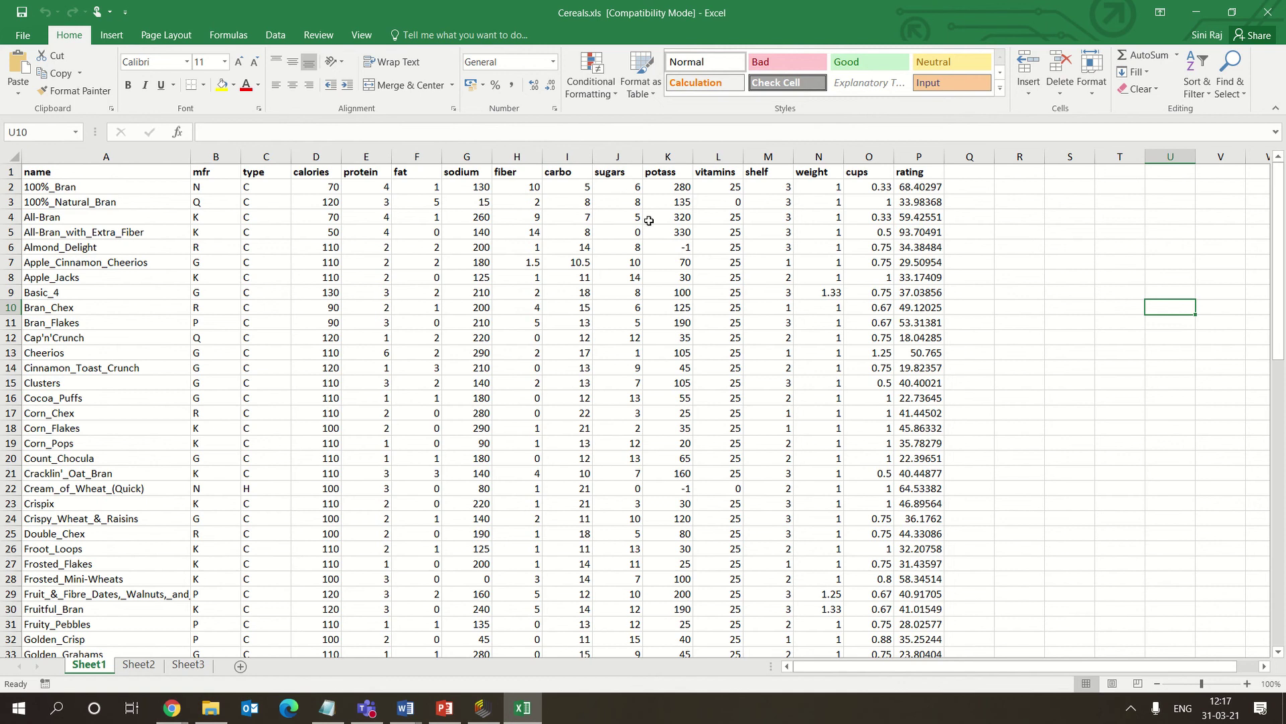
{"action": "left_click", "coordinate": [1196, 12]}
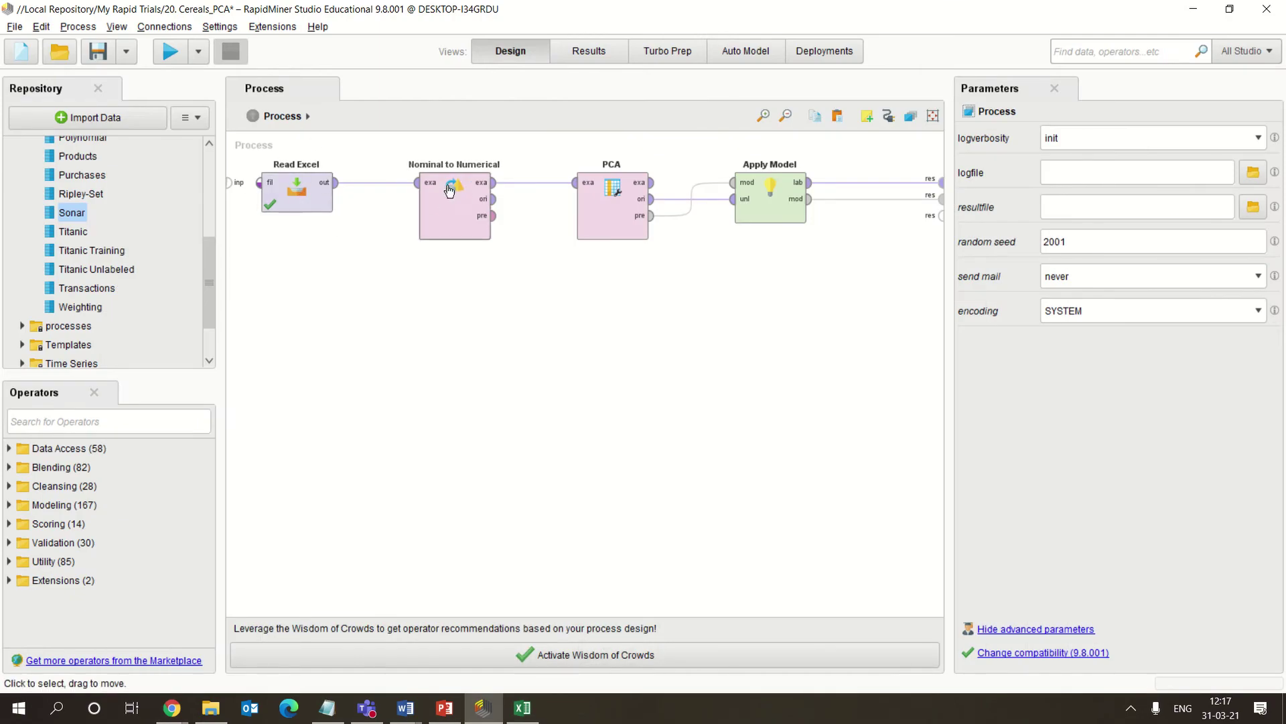
- Review the mfr, name and type attributes selected in the Nominal to Numerical operator, and apply the selection
{"action": "left_click", "coordinate": [454, 211]}
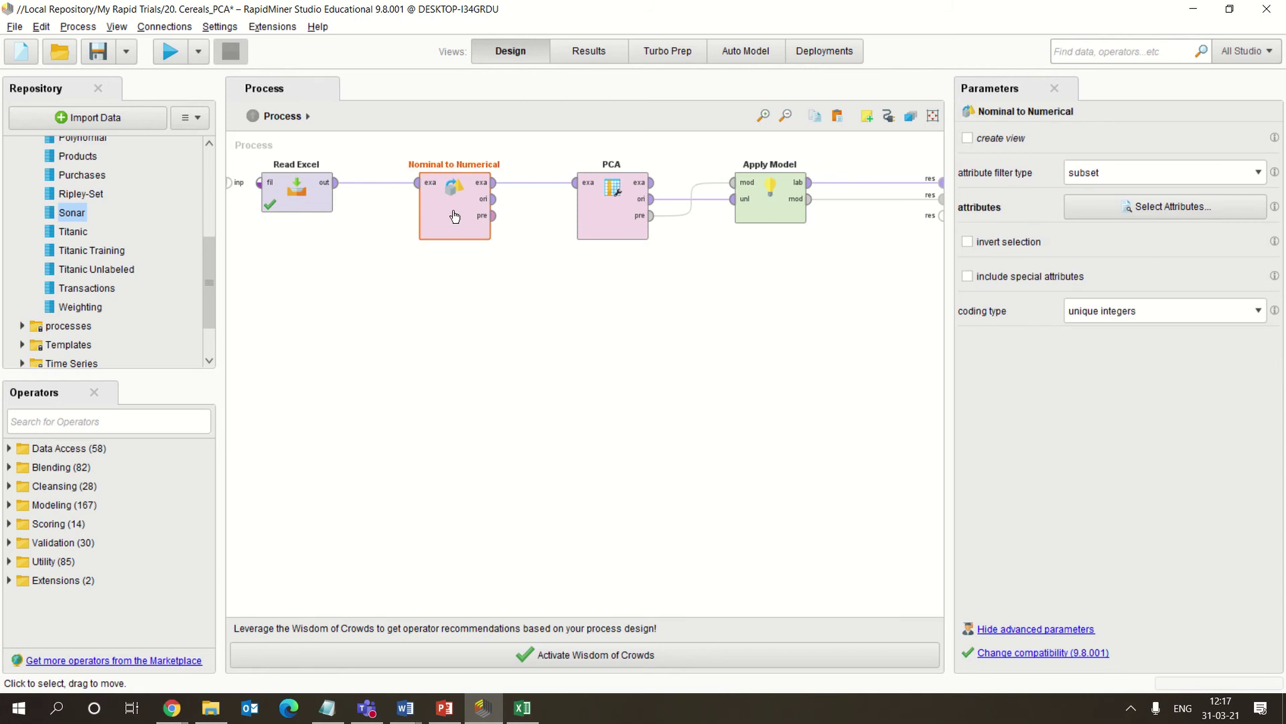
{"action": "left_click", "coordinate": [1145, 209]}
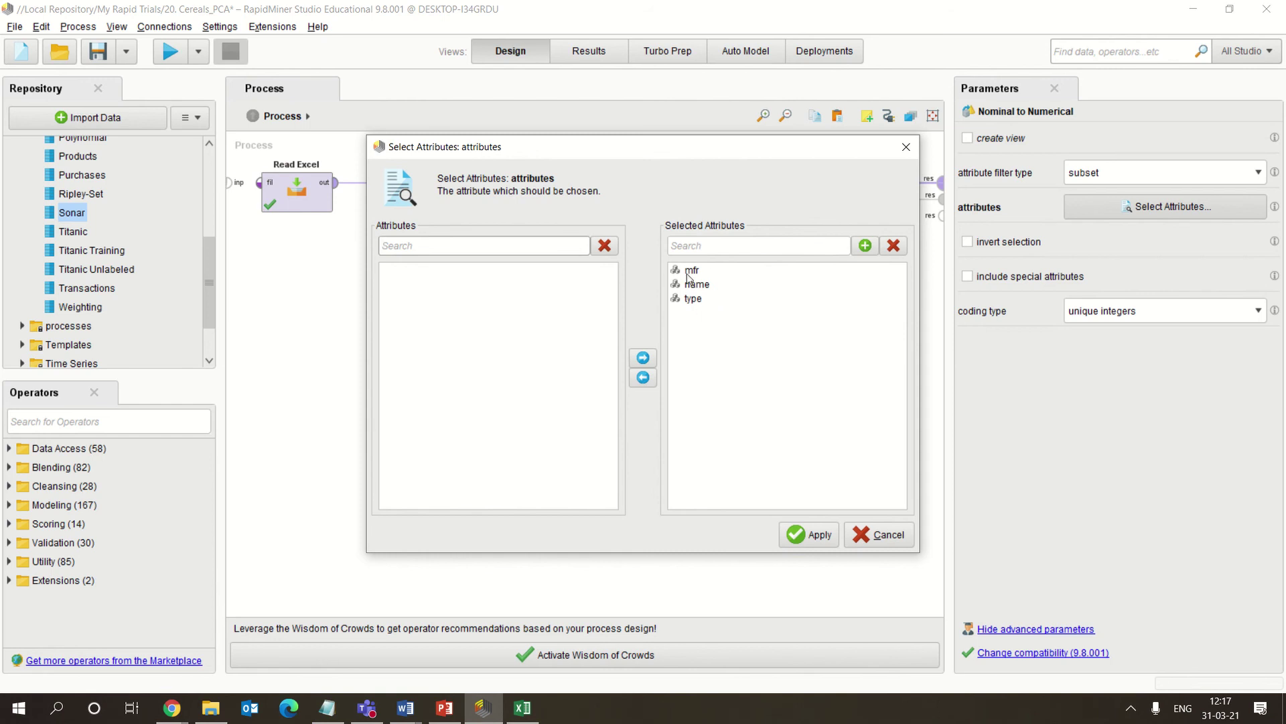
{"action": "left_click", "coordinate": [818, 530]}
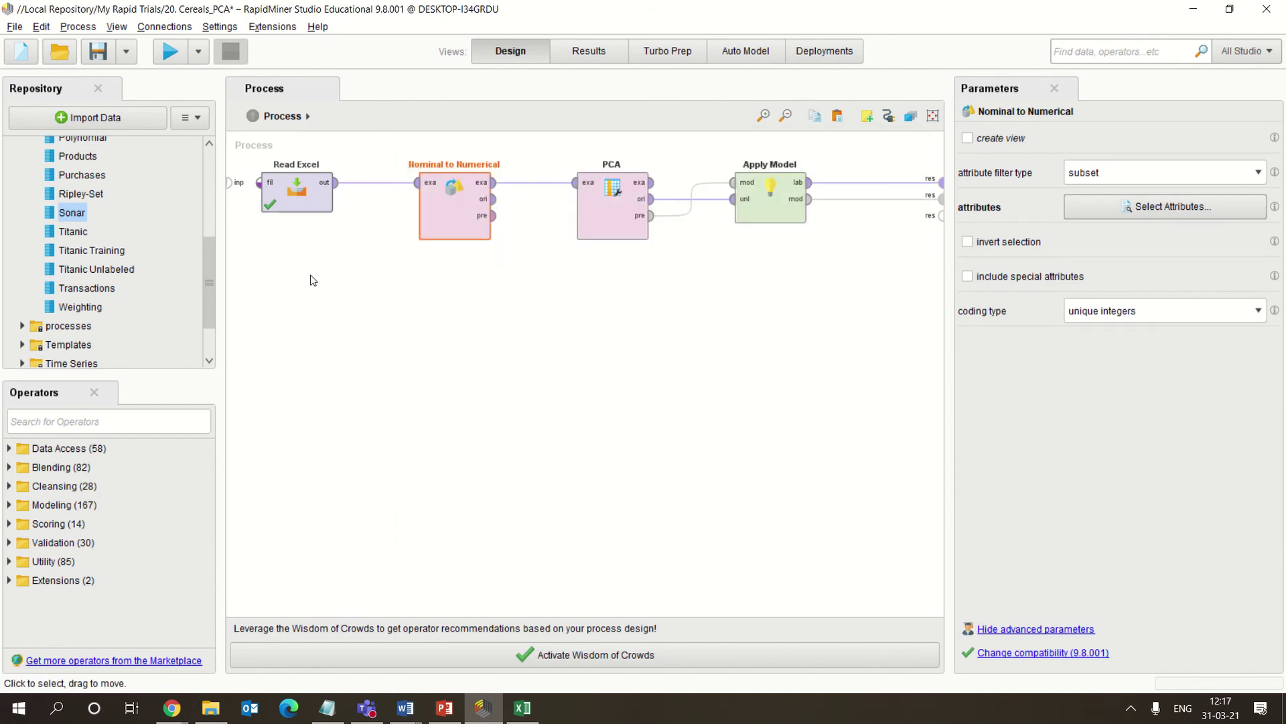
- Switch to Excel to highlight the name, mfr and type values in Cereals.xls, and return to the RapidMiner process
{"action": "left_click", "coordinate": [522, 707]}
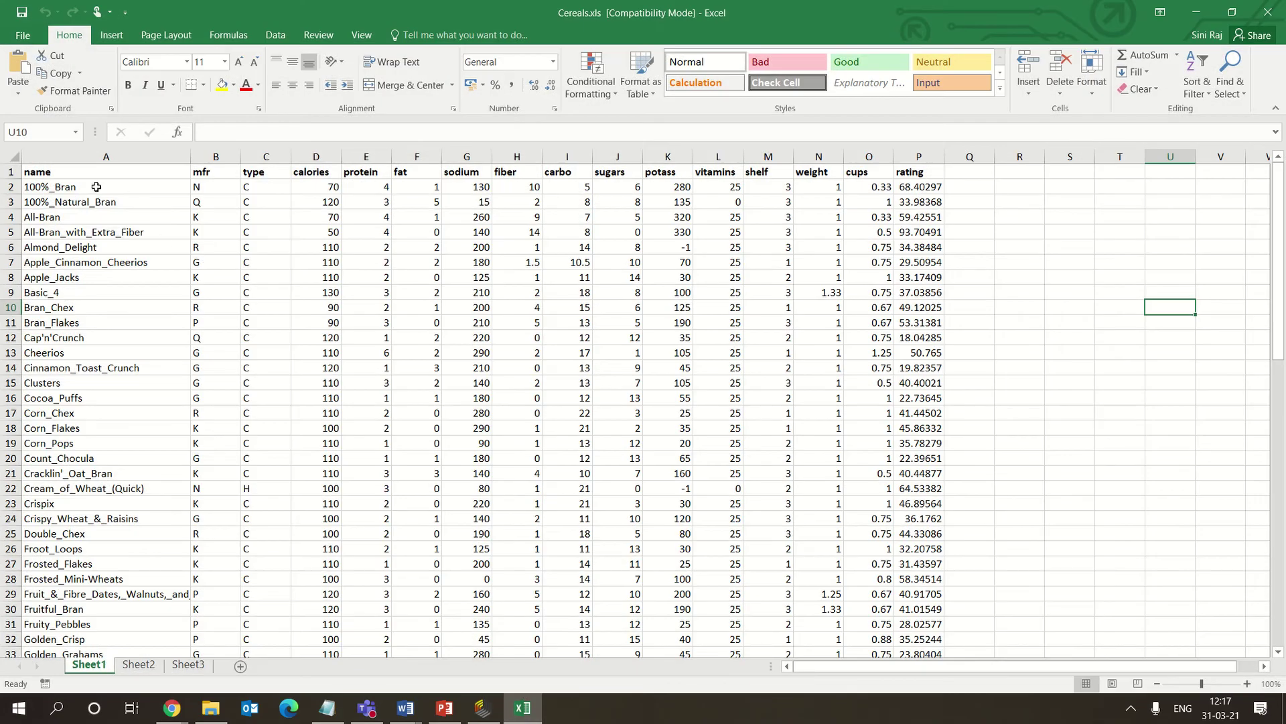
{"action": "left_click_drag", "start_coordinate": [96, 187], "coordinate": [106, 560]}
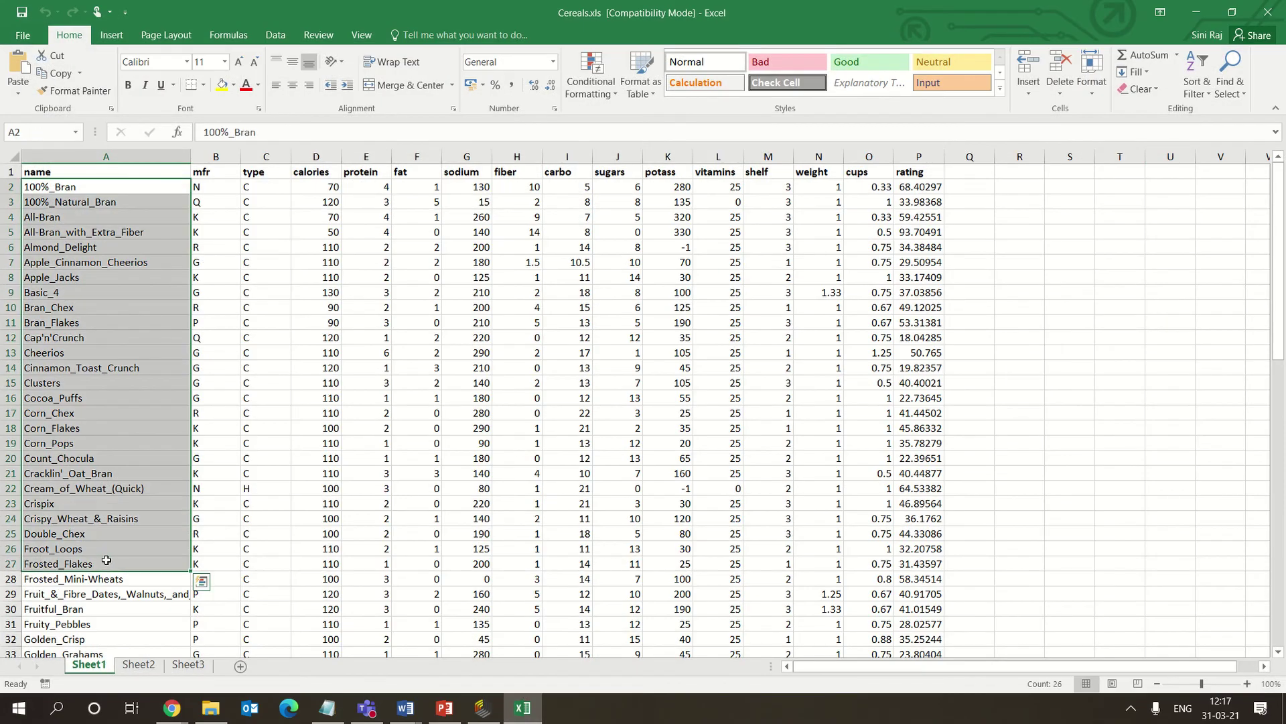
{"action": "left_click", "coordinate": [113, 262]}
{"action": "left_click_drag", "start_coordinate": [201, 187], "coordinate": [215, 491]}
{"action": "left_click_drag", "start_coordinate": [255, 187], "coordinate": [39, 490]}
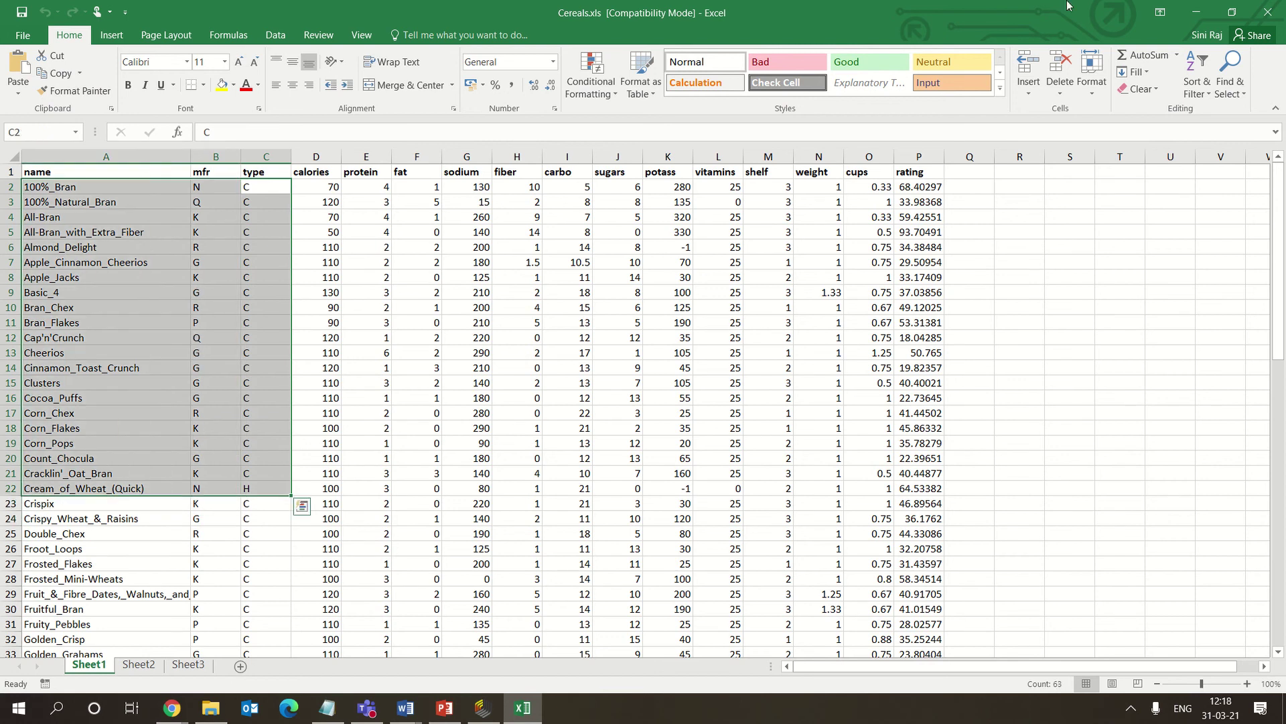
{"action": "left_click", "coordinate": [1196, 12]}
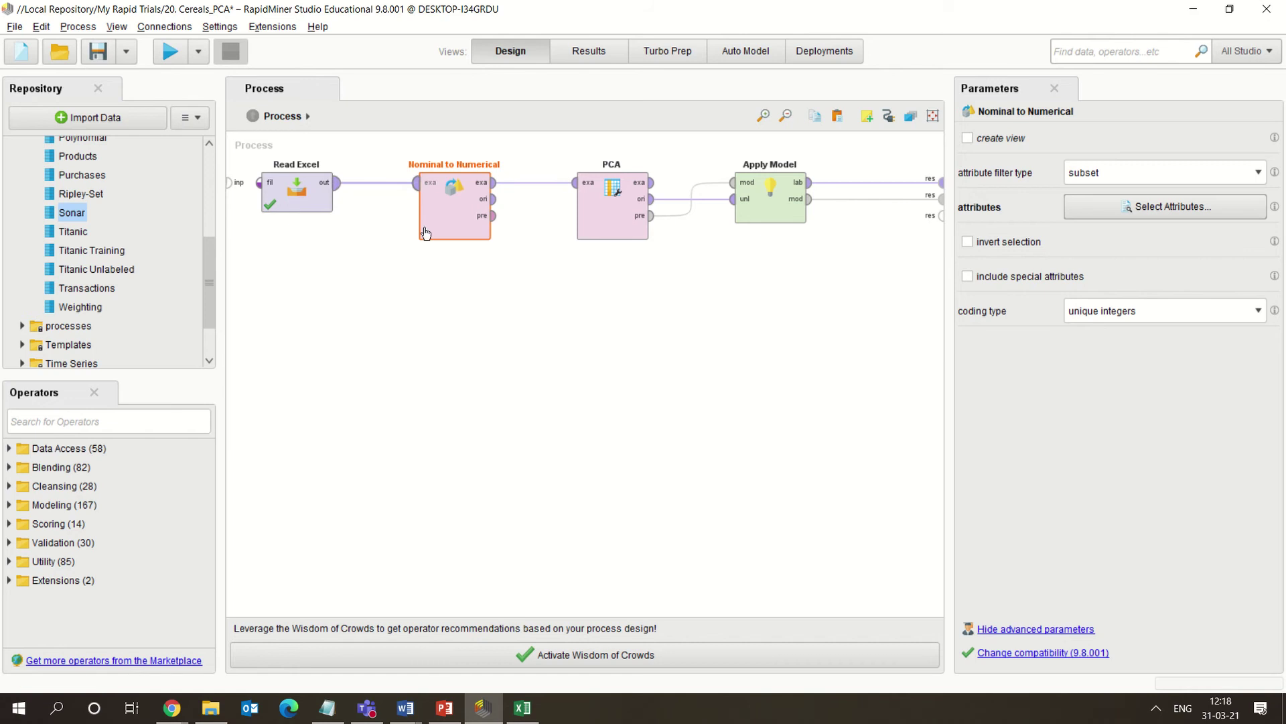
- Review the PCA operator's variance settings, its connections to Apply Model, and the model output leading to the process results
{"action": "left_click", "coordinate": [621, 230]}
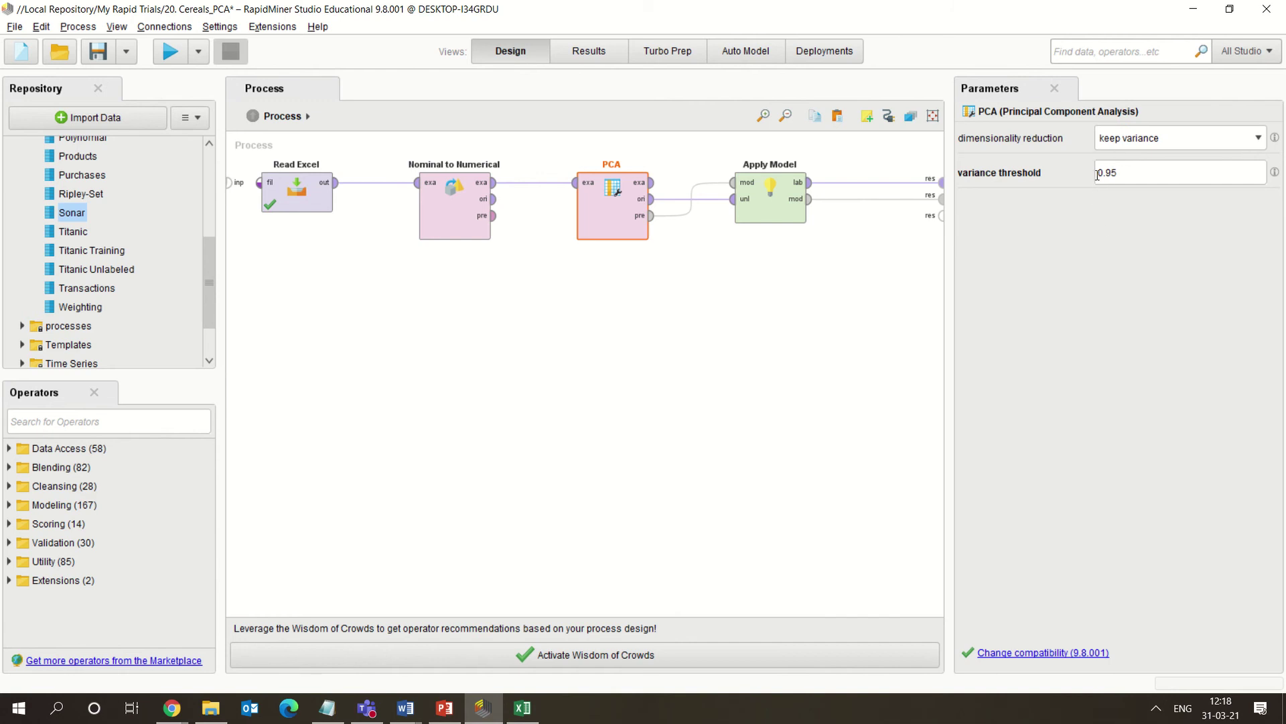
{"action": "mouse_move", "coordinate": [650, 204]}
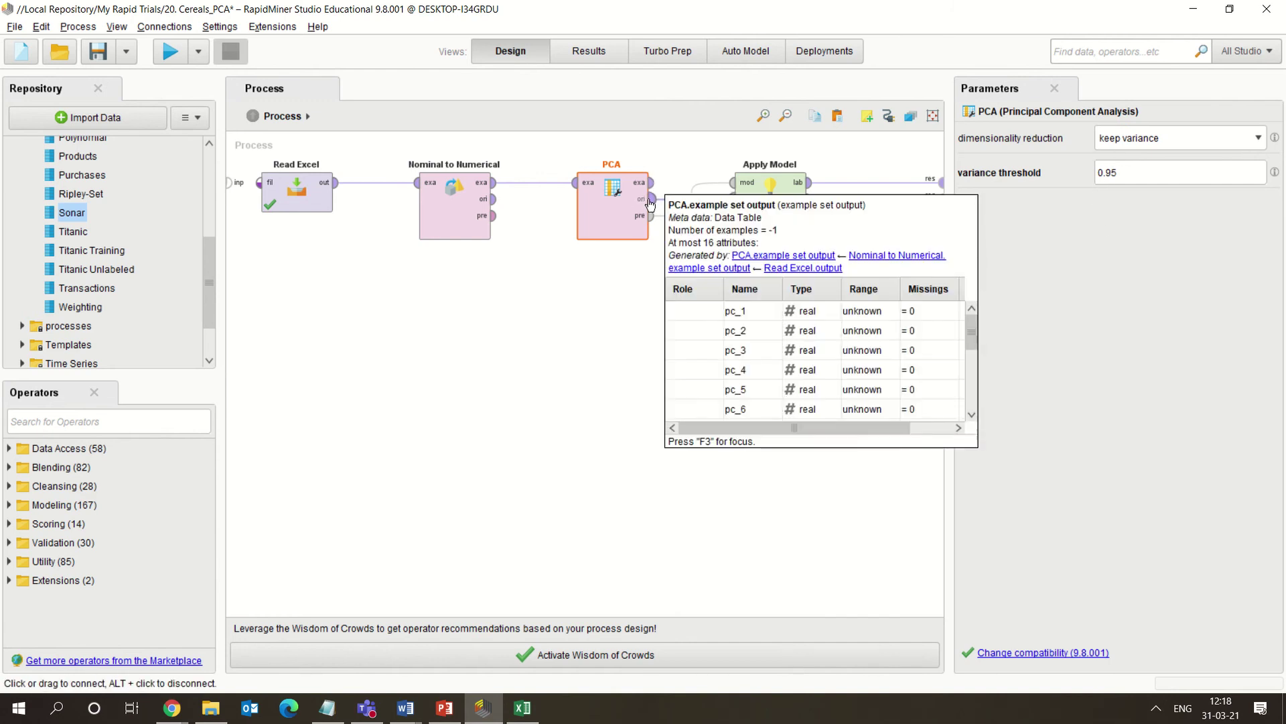
{"action": "left_click_drag", "start_coordinate": [650, 204], "coordinate": [733, 199]}
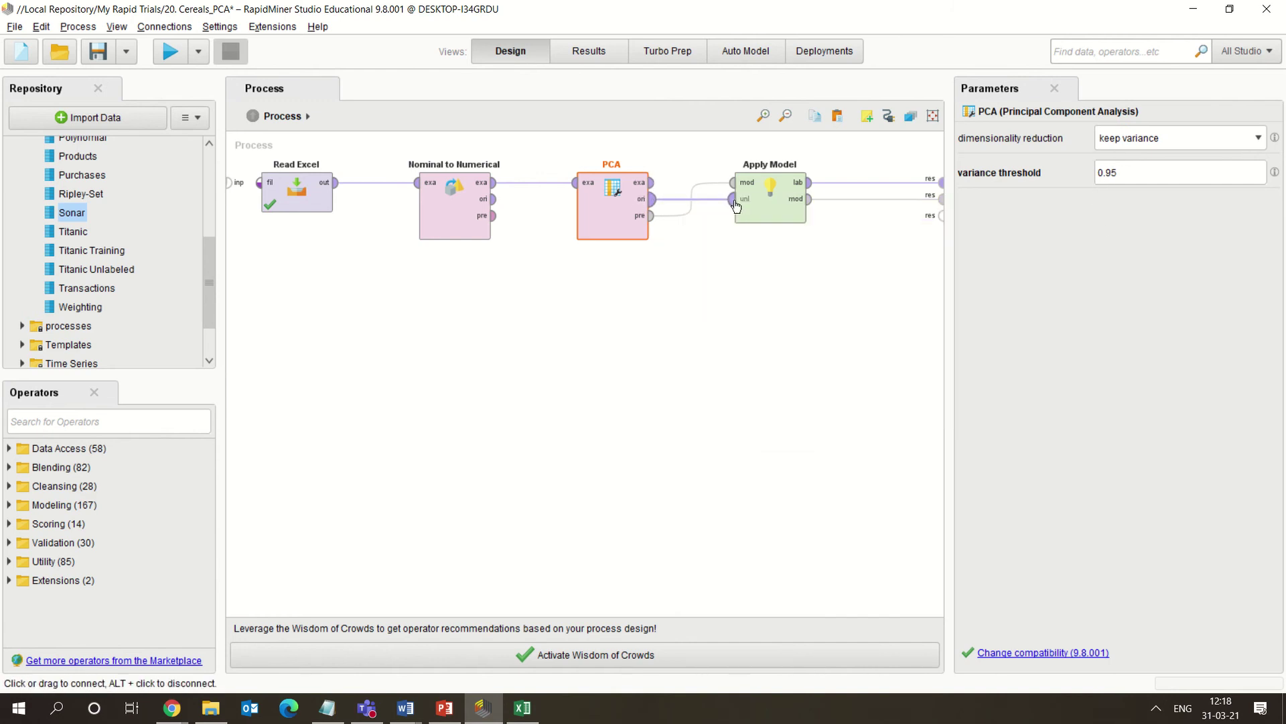
{"action": "mouse_move", "coordinate": [735, 204]}
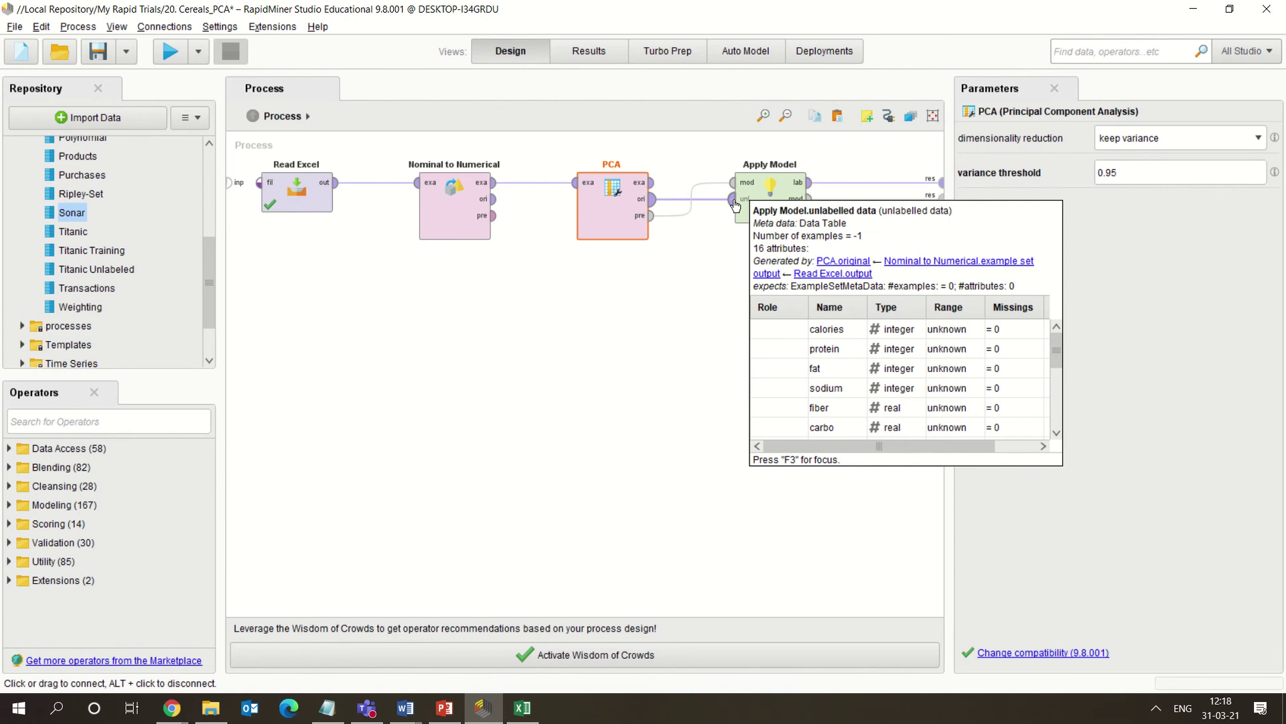
{"action": "mouse_move", "coordinate": [652, 225]}
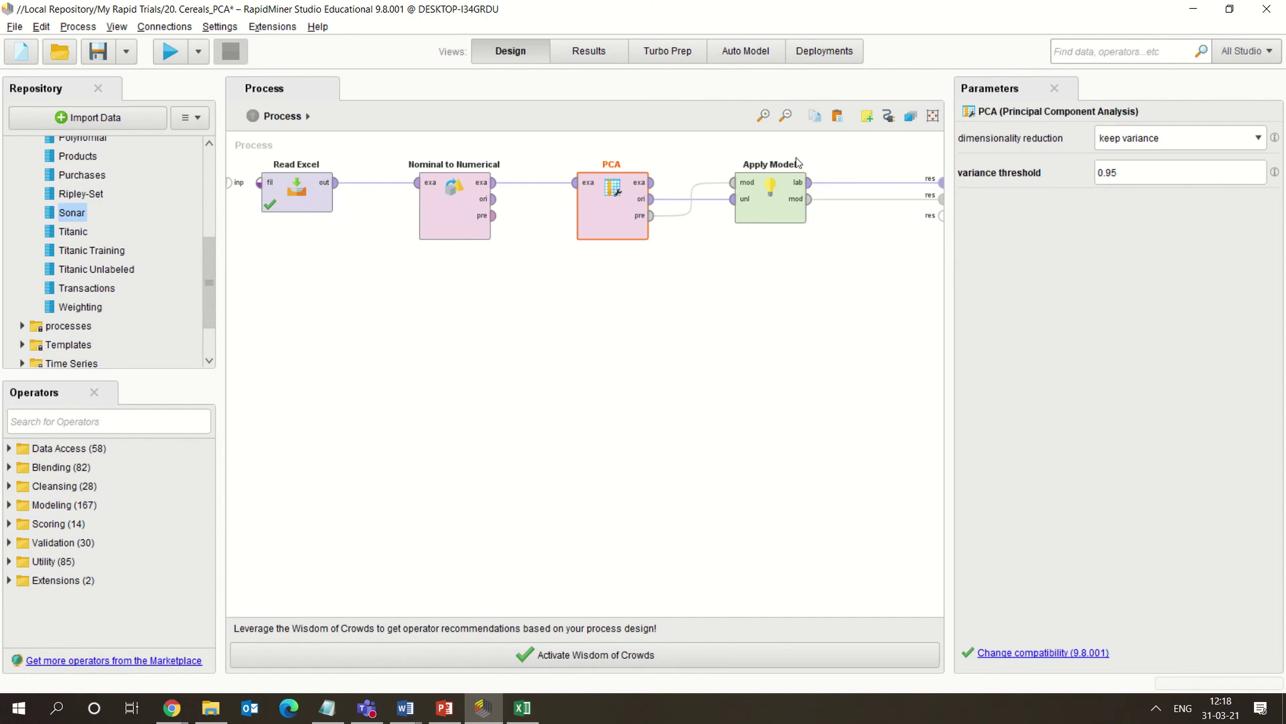
{"action": "left_click_drag", "start_coordinate": [809, 199], "coordinate": [941, 196]}
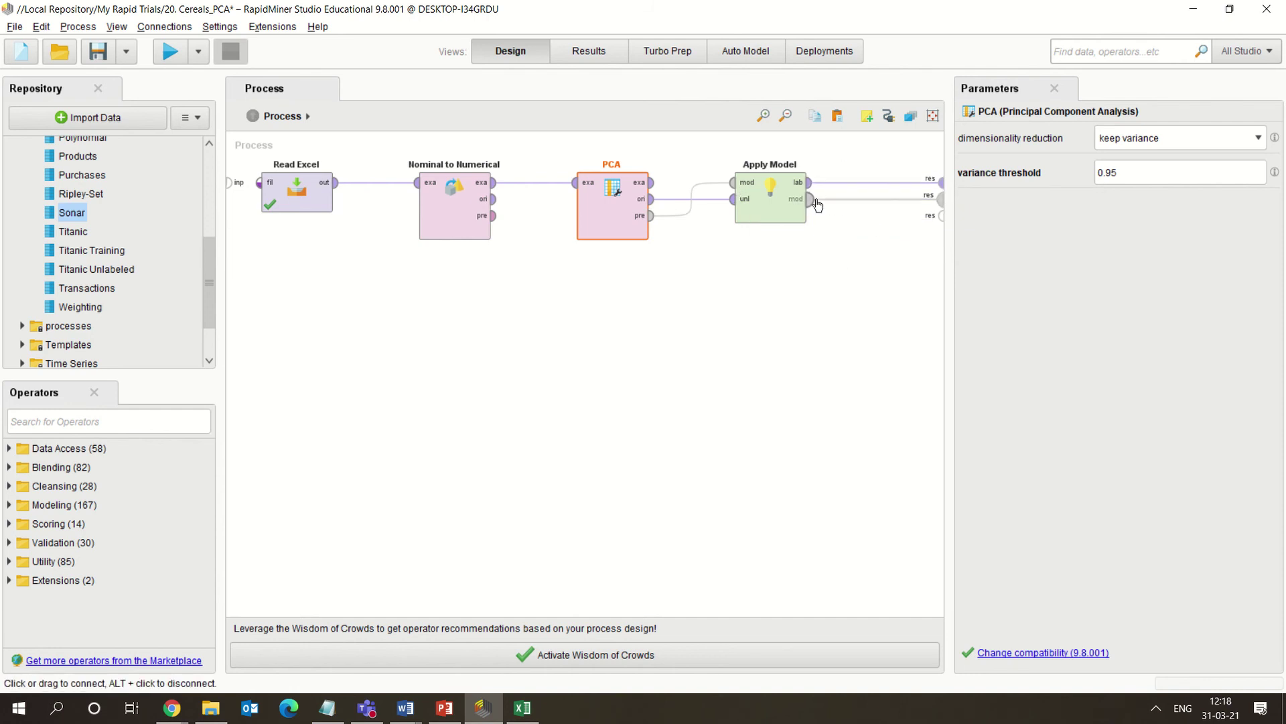
- Run the Cereals PCA process and compare the listed components with the header row of Cereals.xls in Excel, returning to the RapidMiner results
{"action": "left_click", "coordinate": [171, 52]}
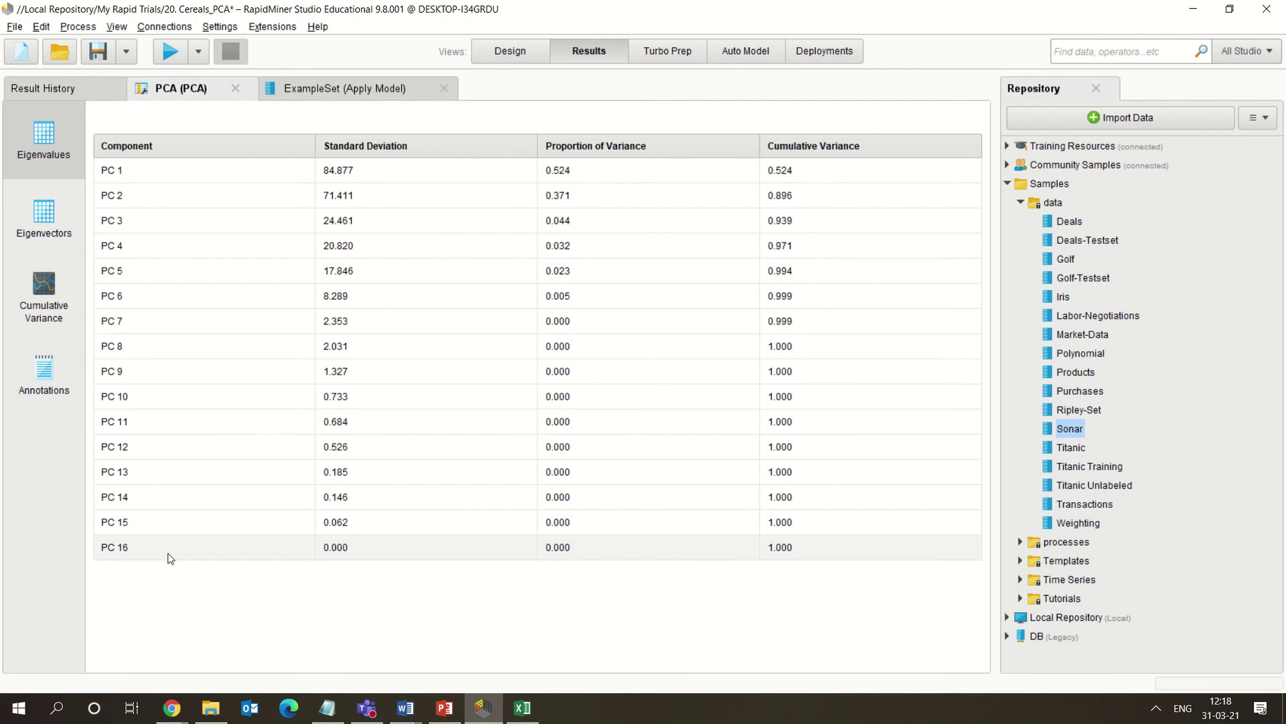
{"action": "left_click", "coordinate": [523, 708]}
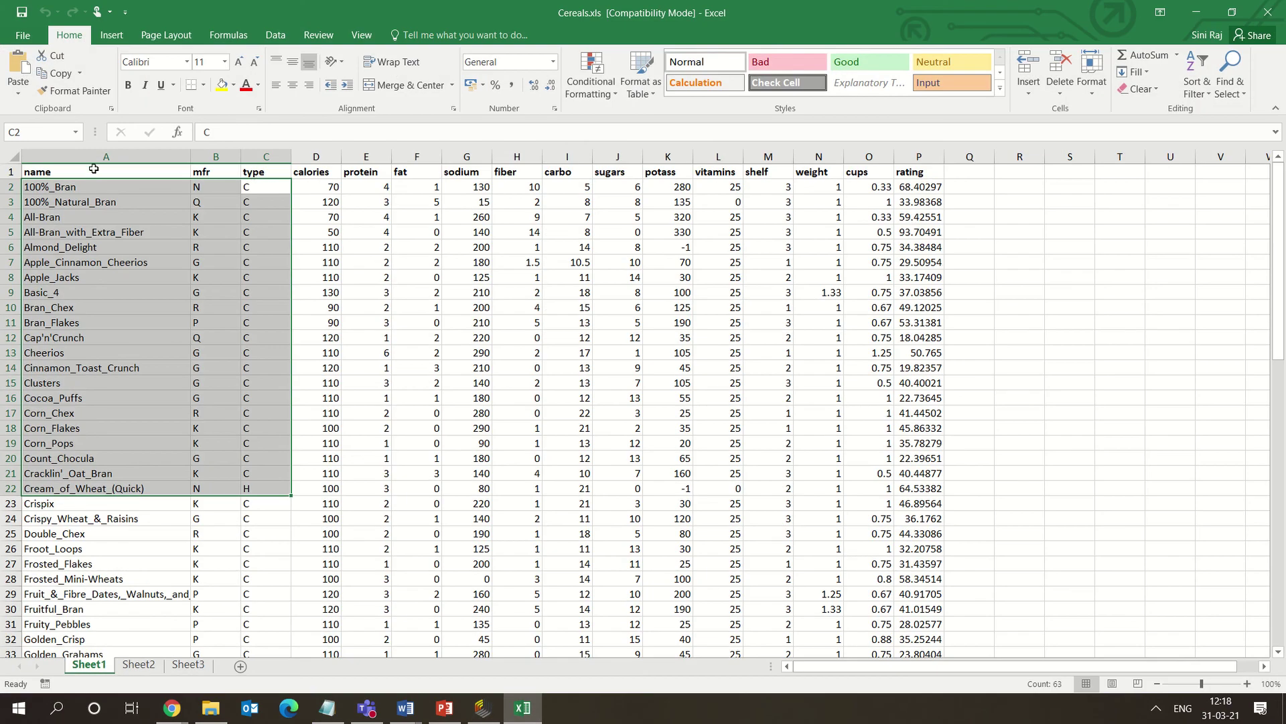
{"action": "left_click", "coordinate": [93, 170]}
{"action": "left_click_drag", "start_coordinate": [223, 176], "coordinate": [920, 176]}
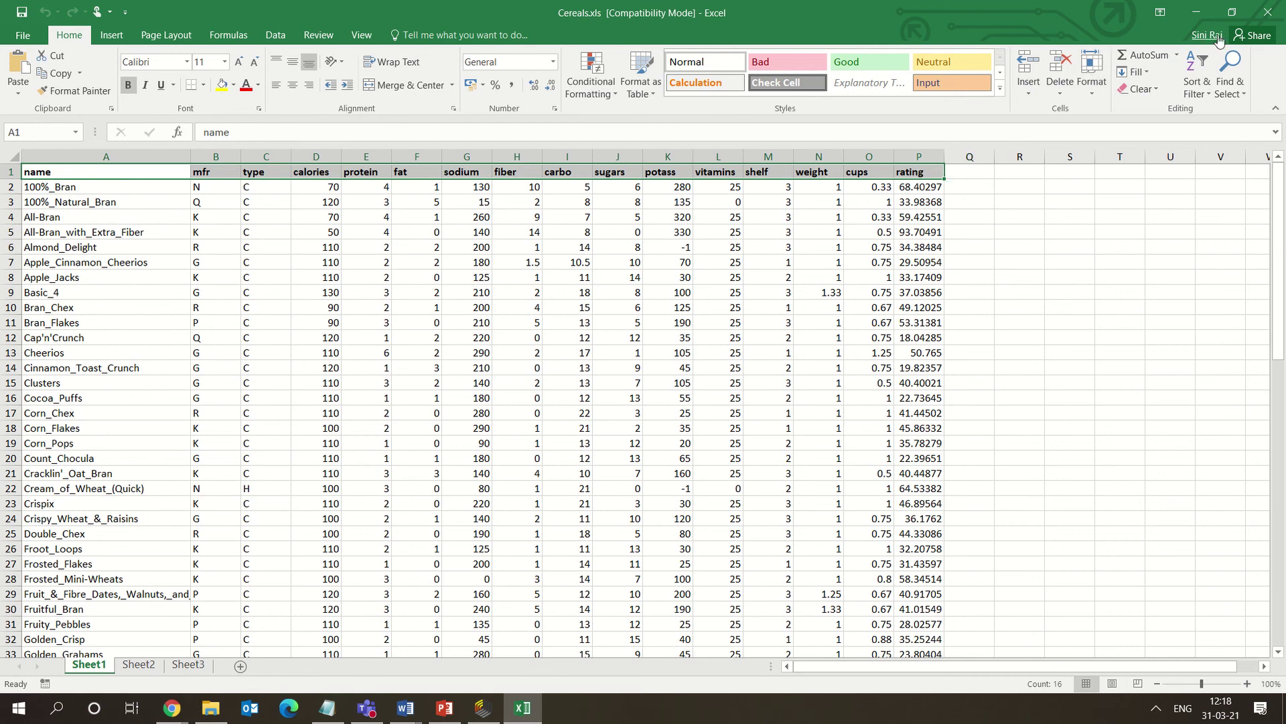
{"action": "left_click", "coordinate": [1196, 12]}
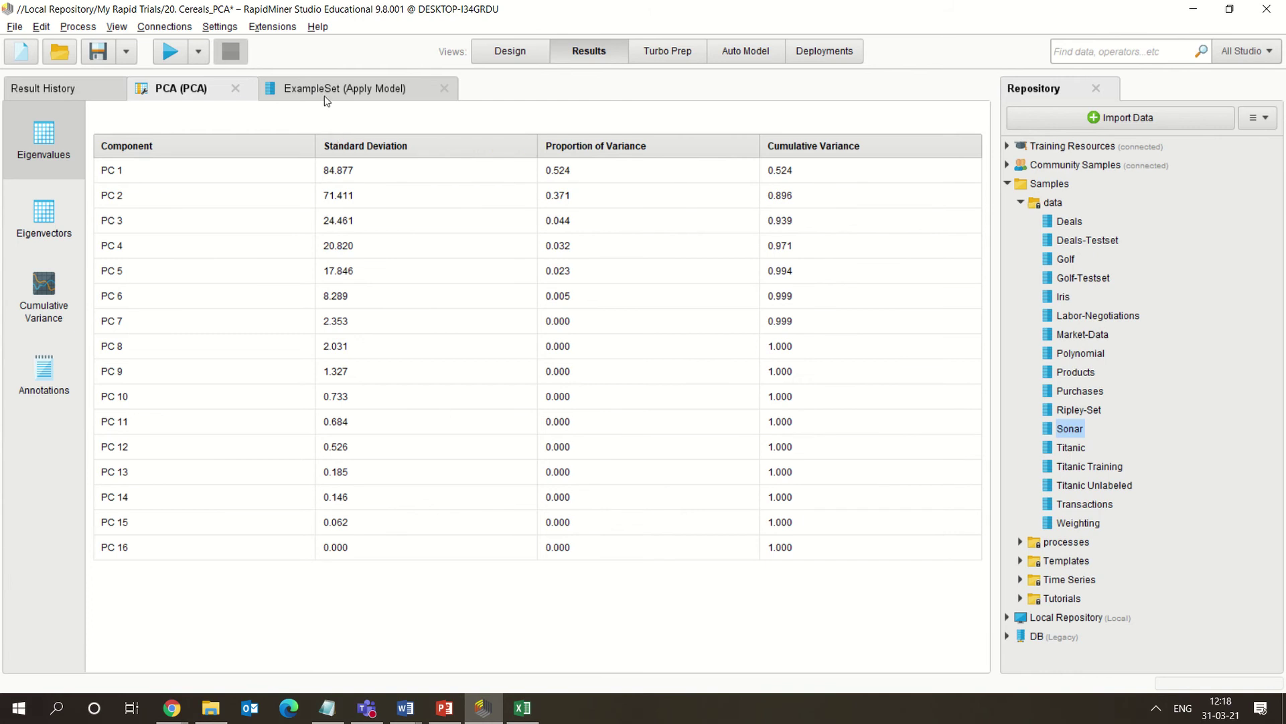
- Review the PCA eigenvectors, the cumulative variance plot and the Apply Model example set
{"action": "left_click", "coordinate": [44, 217]}
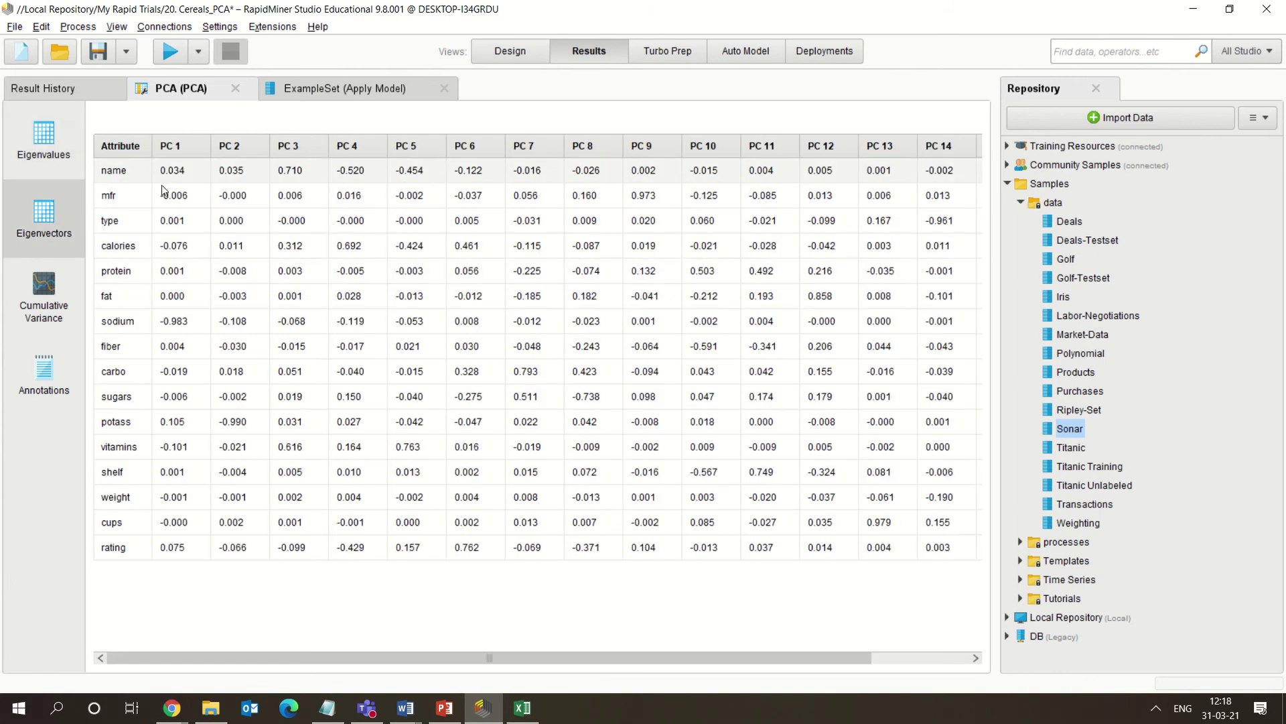
{"action": "left_click", "coordinate": [37, 284]}
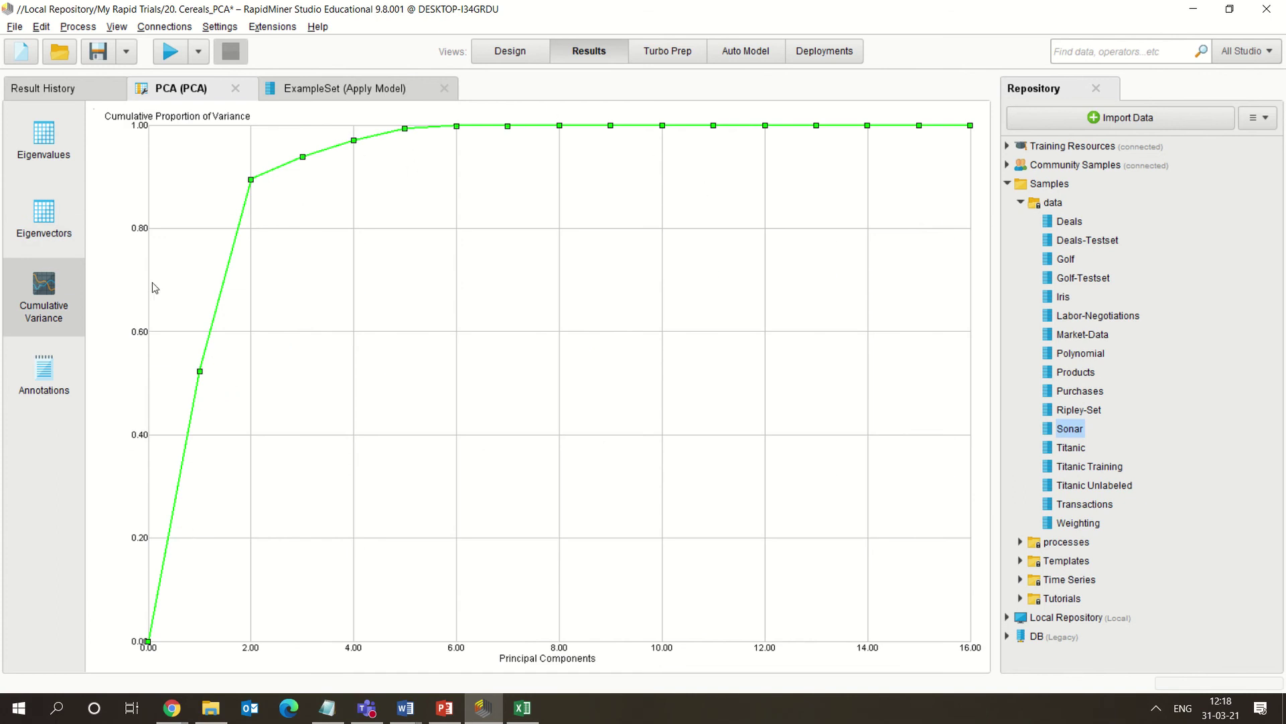
{"action": "left_click", "coordinate": [313, 89]}
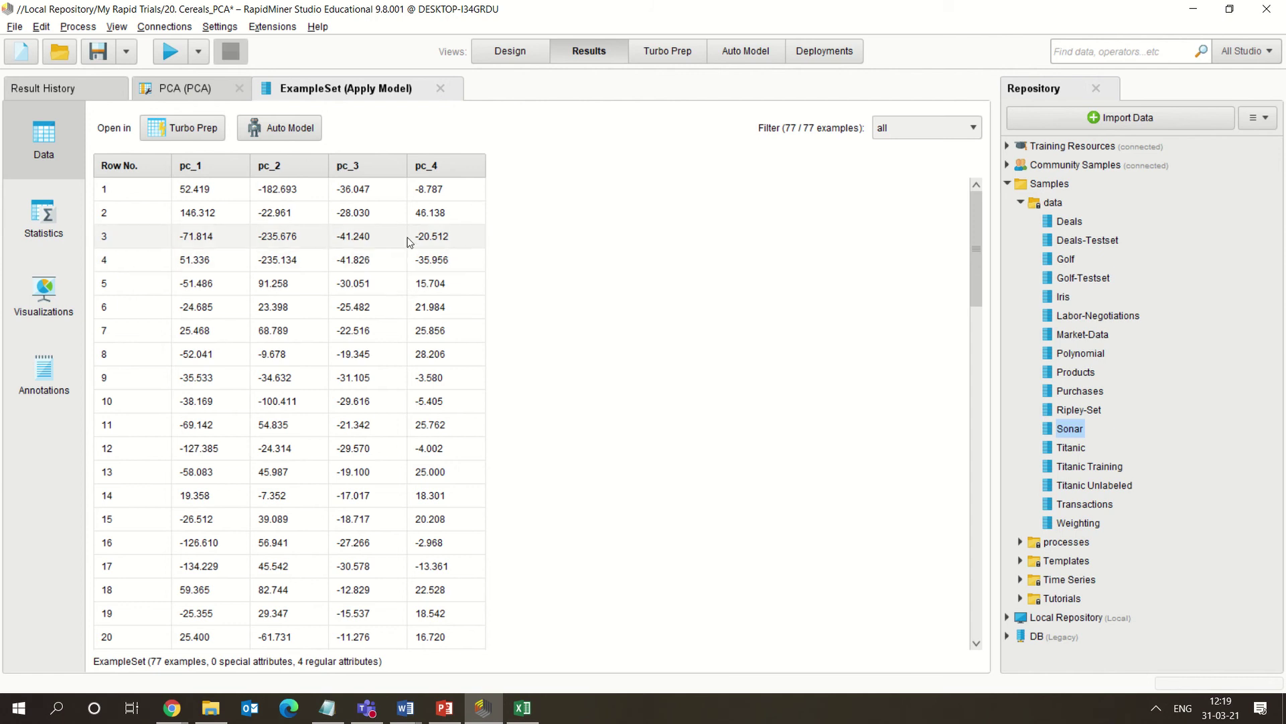
{"action": "left_click", "coordinate": [188, 90]}
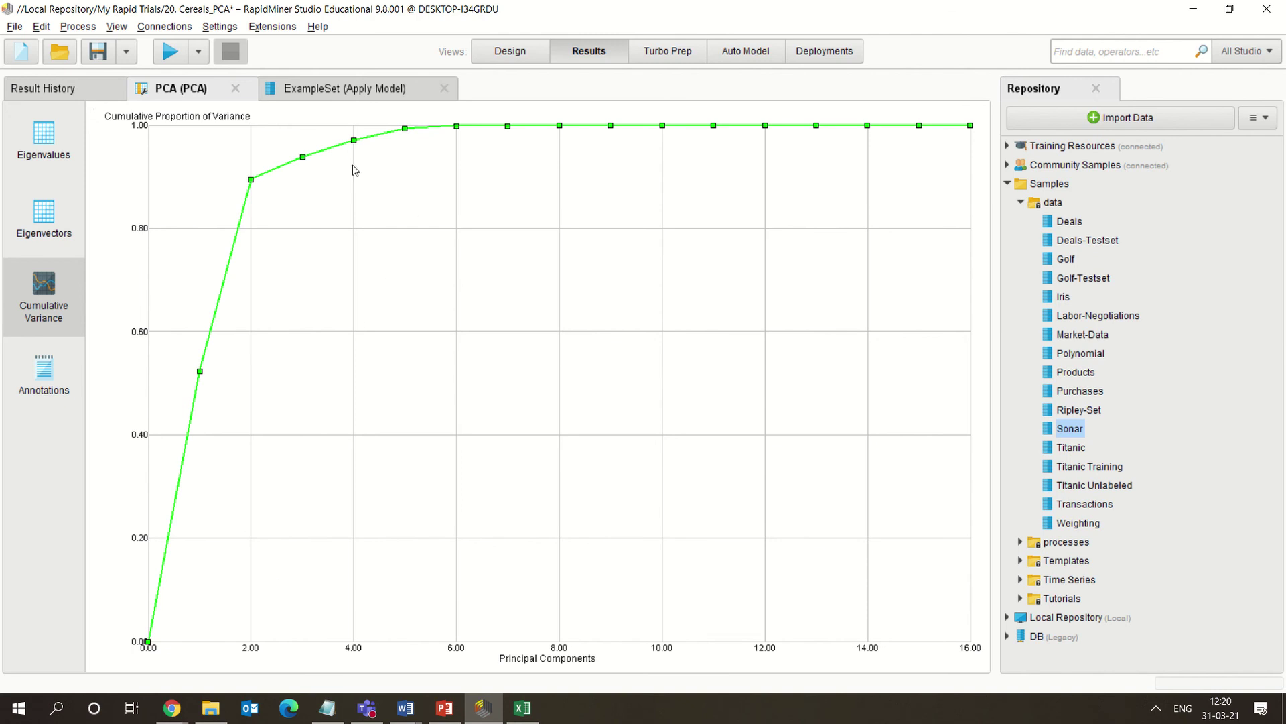
- Open the process "21. Cereals_PCA_norm" from My Rapid Trials in the Local Repository, saving the changes to "20. Cereals_PCA"
{"action": "left_click", "coordinate": [498, 55]}
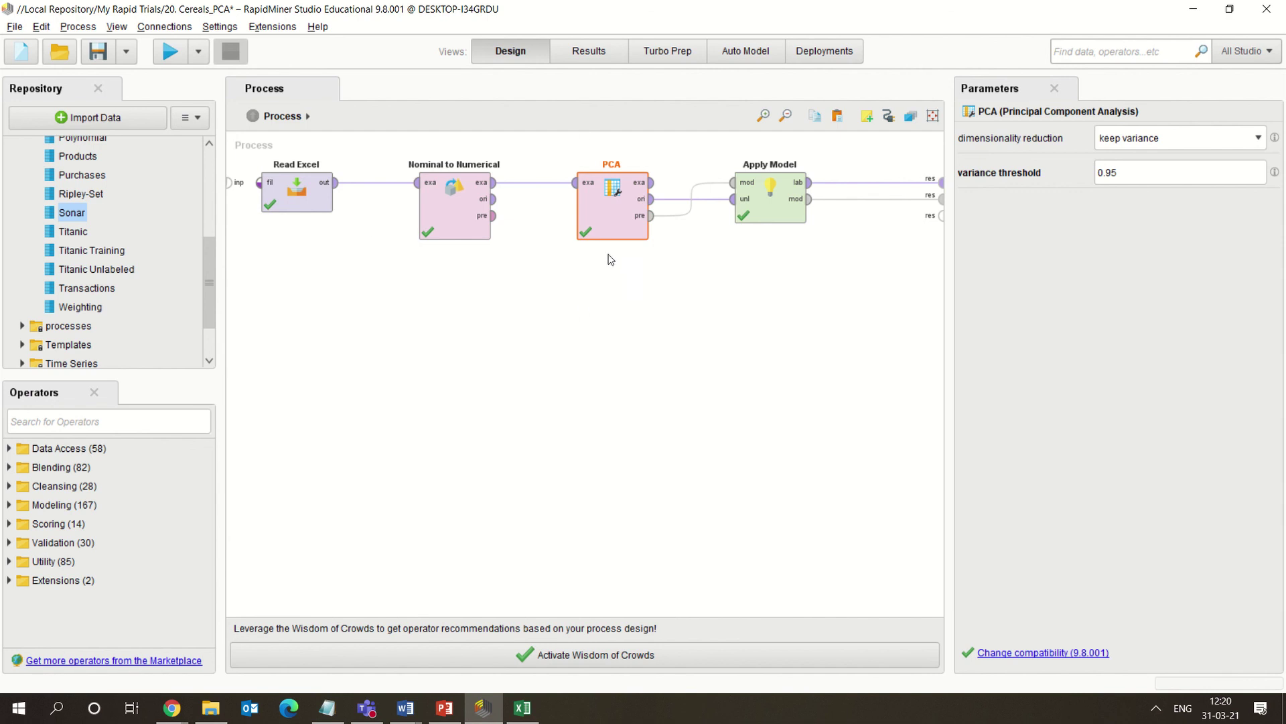
{"action": "left_click", "coordinate": [16, 29]}
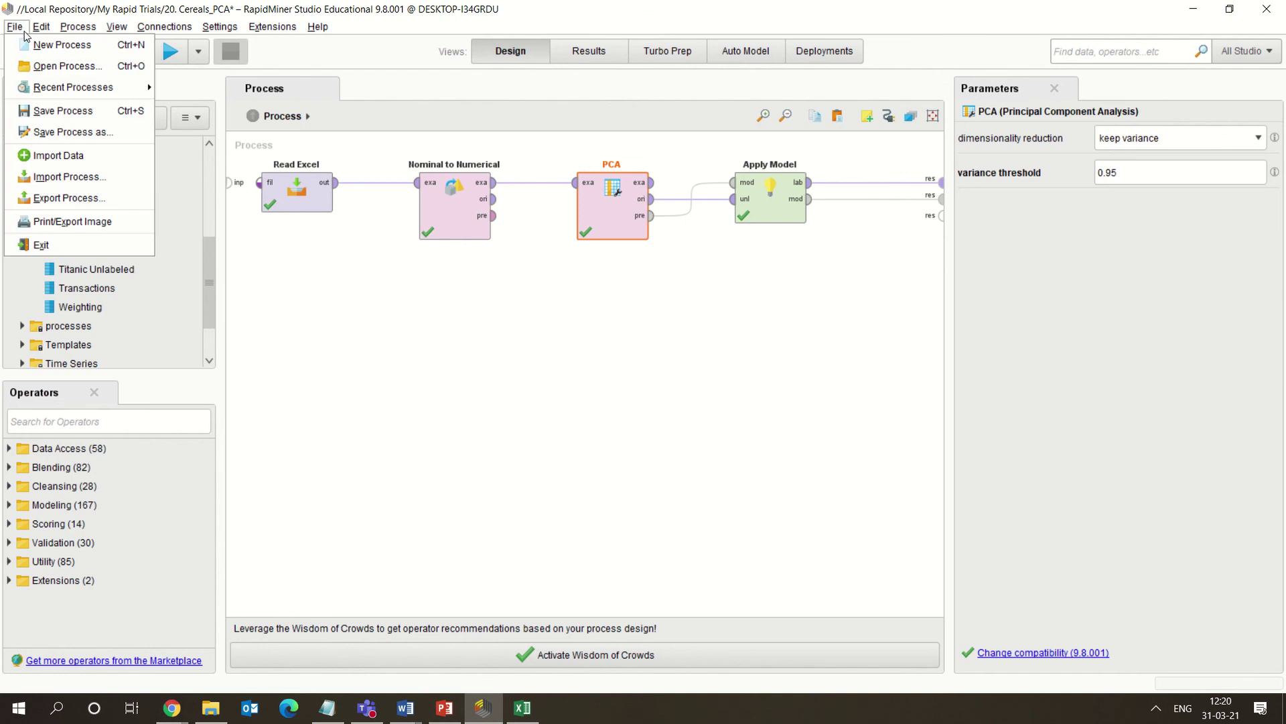
{"action": "left_click", "coordinate": [41, 67]}
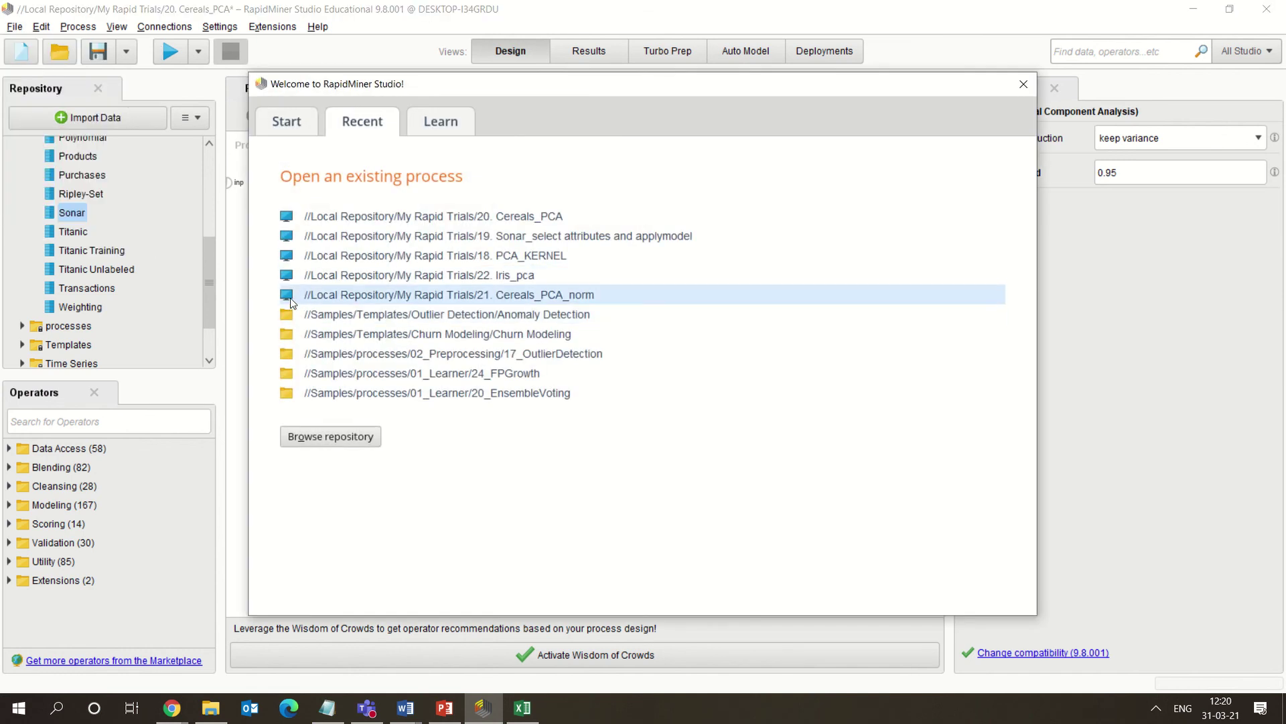
{"action": "left_click", "coordinate": [319, 437]}
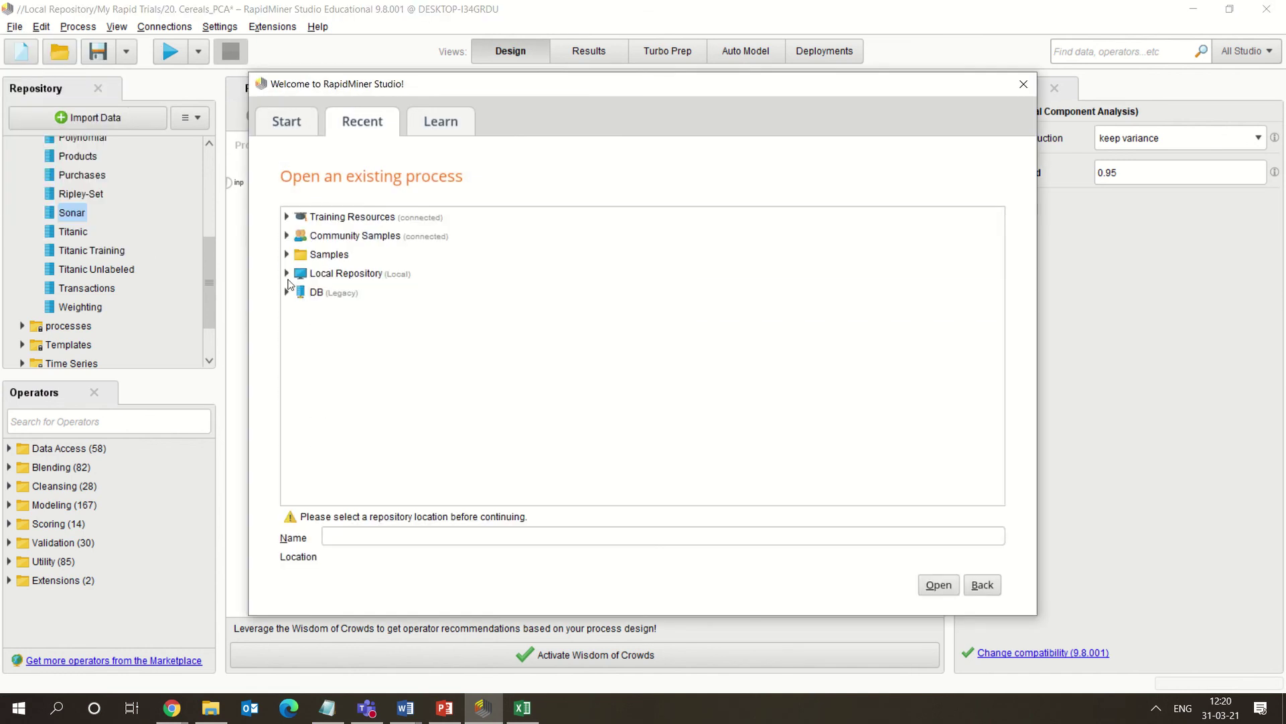
{"action": "left_click", "coordinate": [286, 273]}
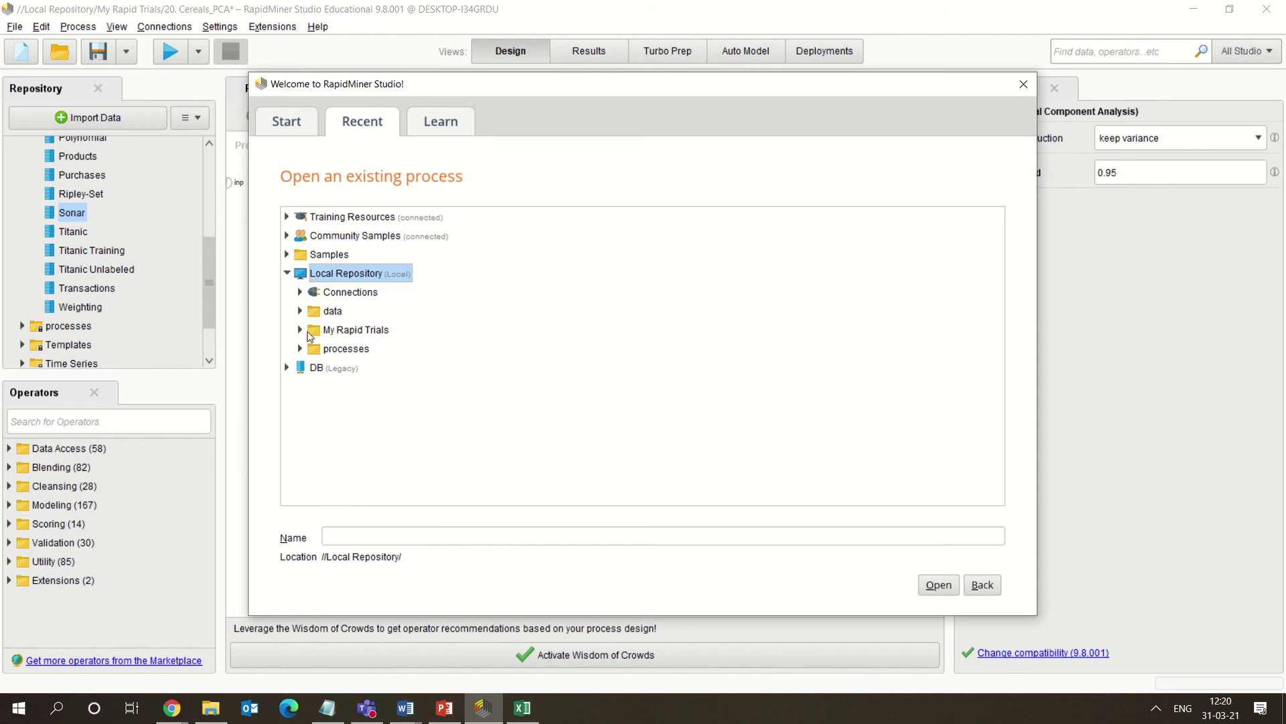
{"action": "left_click", "coordinate": [299, 330]}
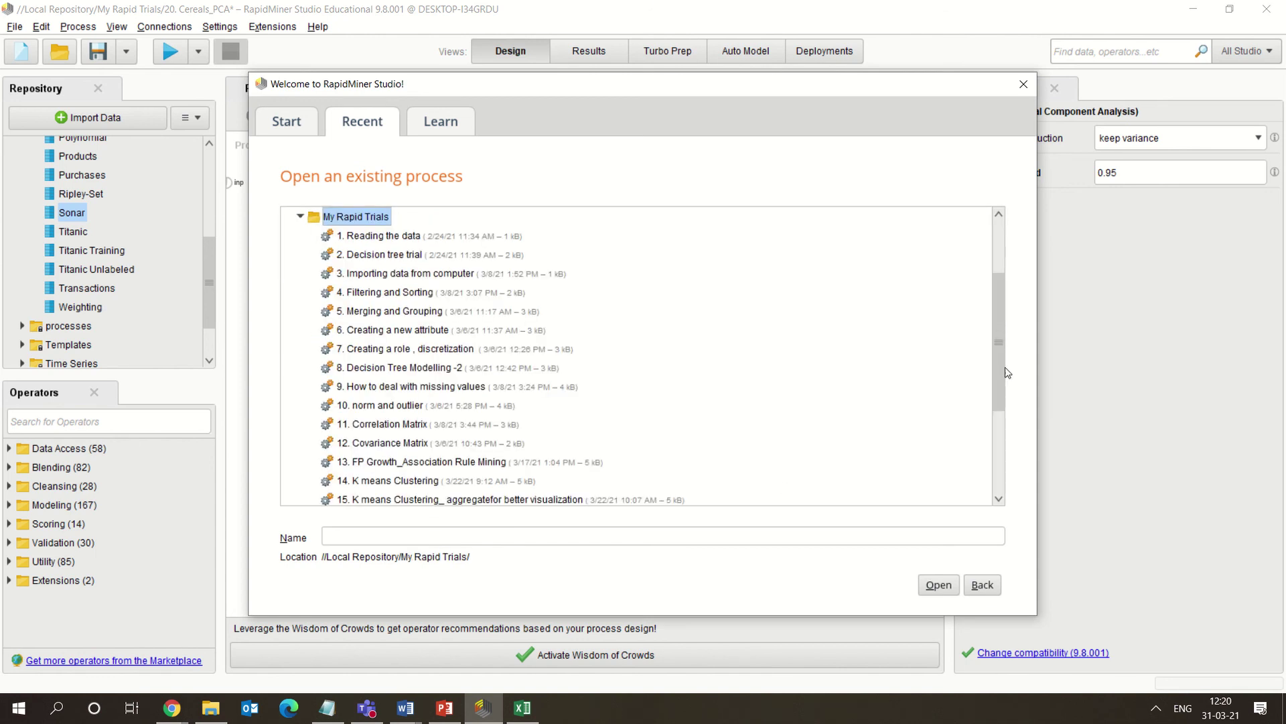
{"action": "left_click_drag", "start_coordinate": [999, 376], "coordinate": [1016, 460]}
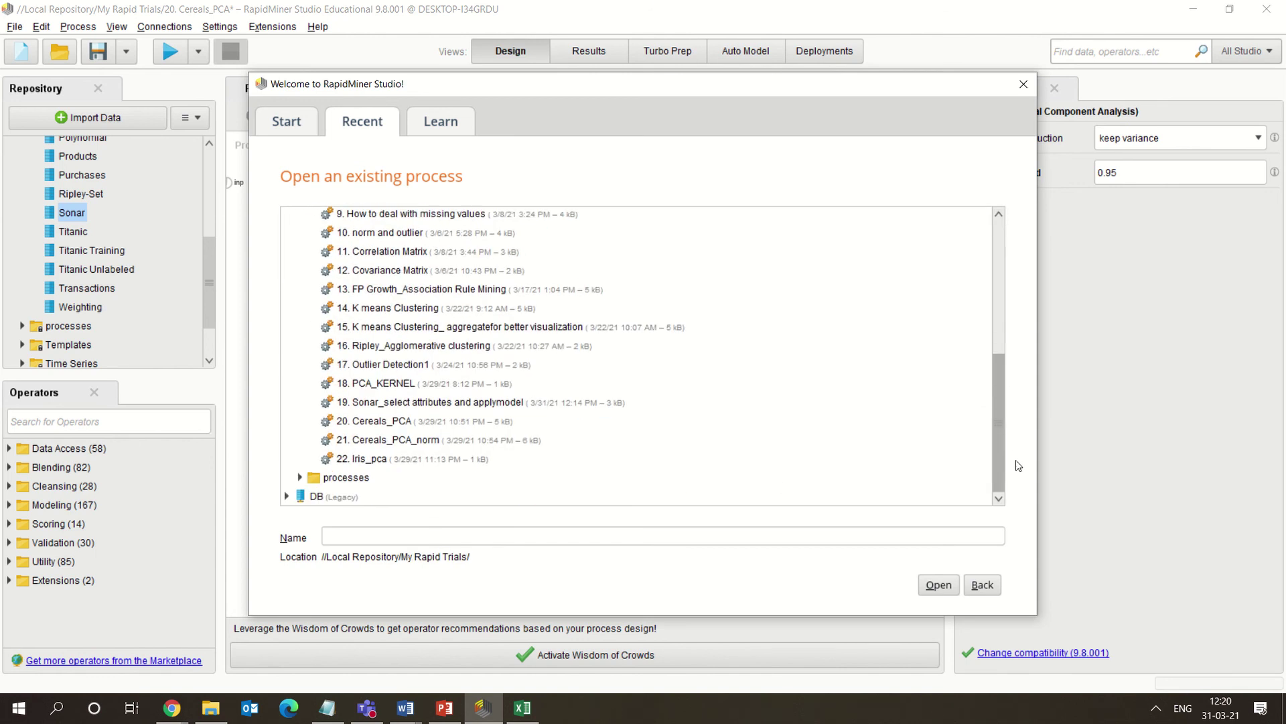
{"action": "left_click", "coordinate": [413, 441]}
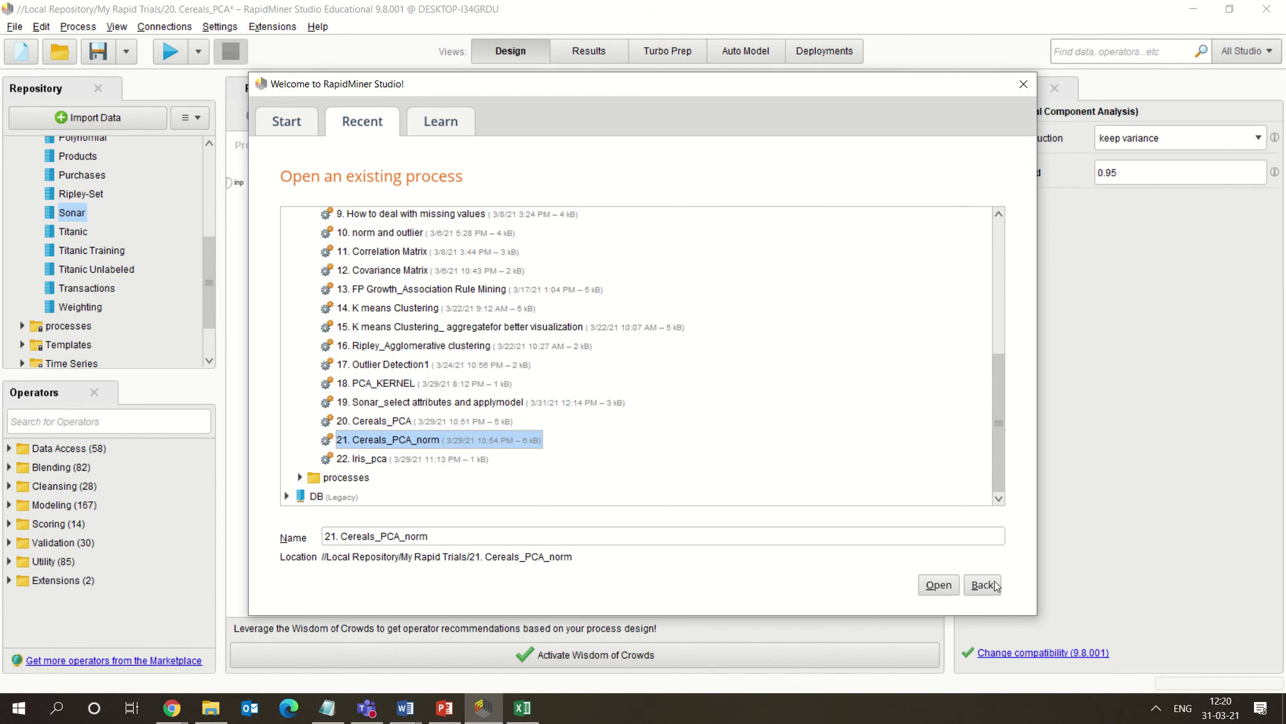
{"action": "left_click", "coordinate": [939, 584]}
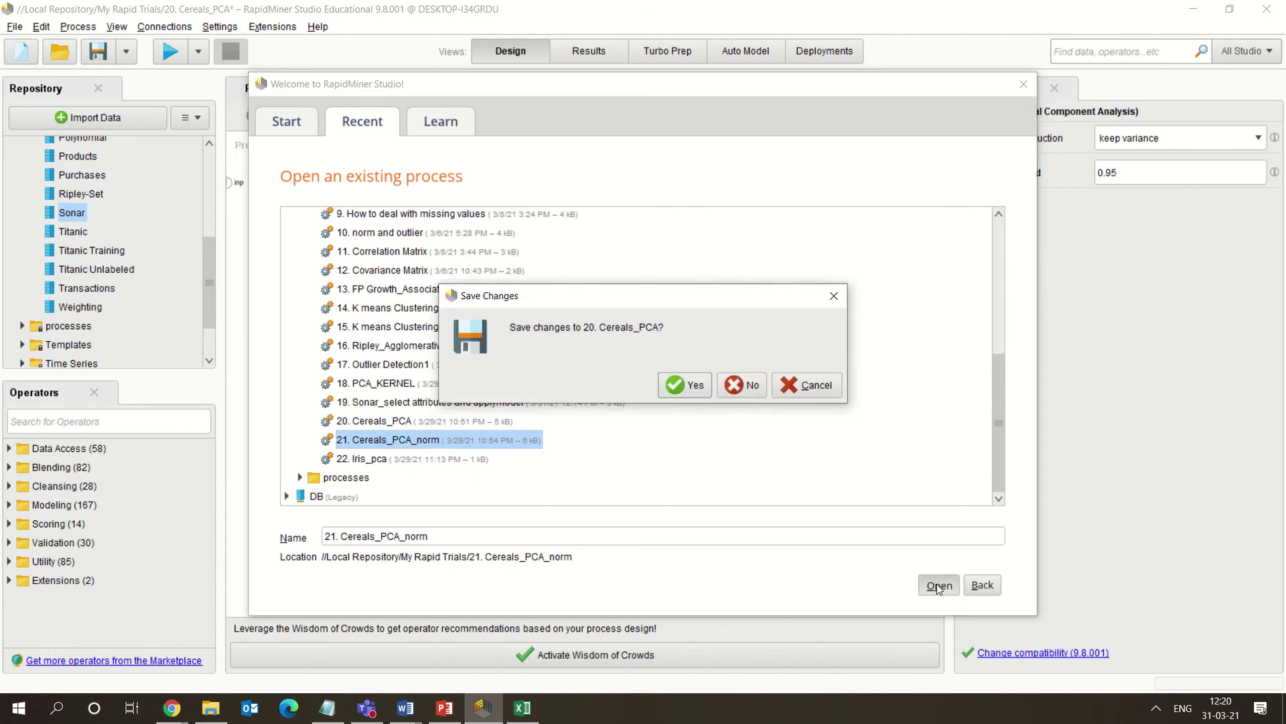
{"action": "left_click", "coordinate": [696, 385]}
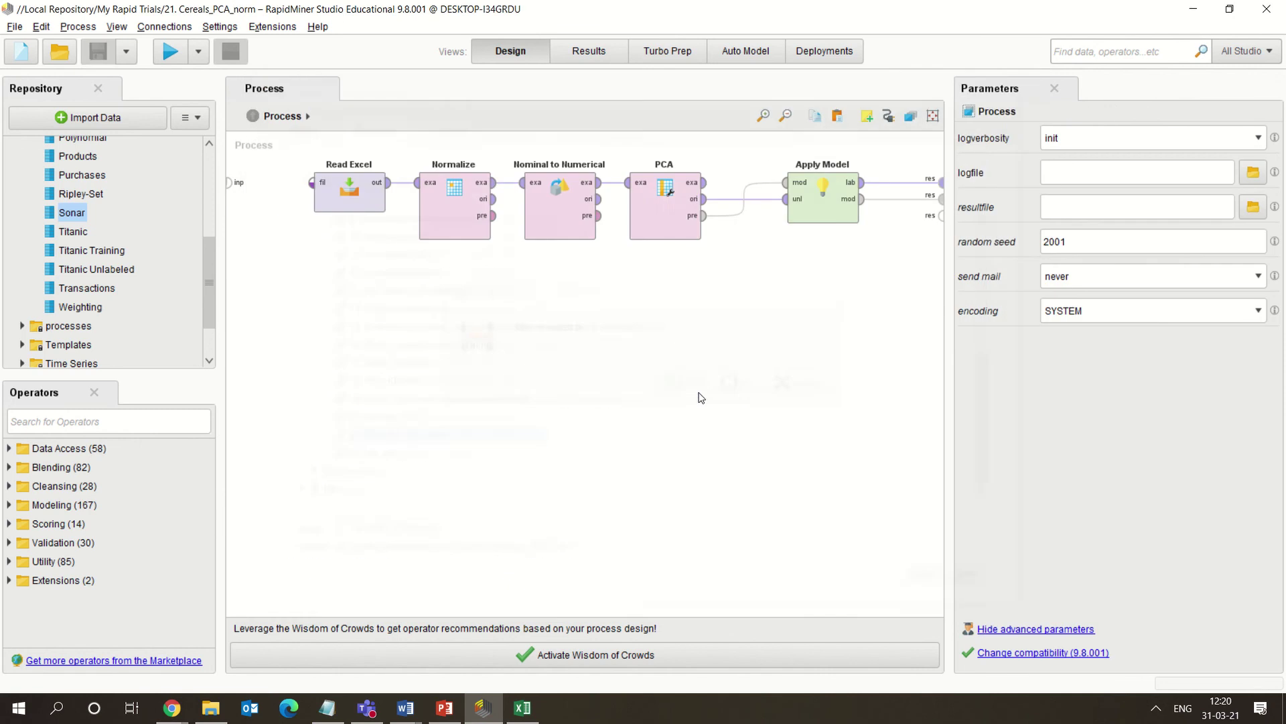
- Check the Normalize operator's attribute filter and method settings, and run the normalized Cereals PCA process
{"action": "left_click", "coordinate": [470, 211]}
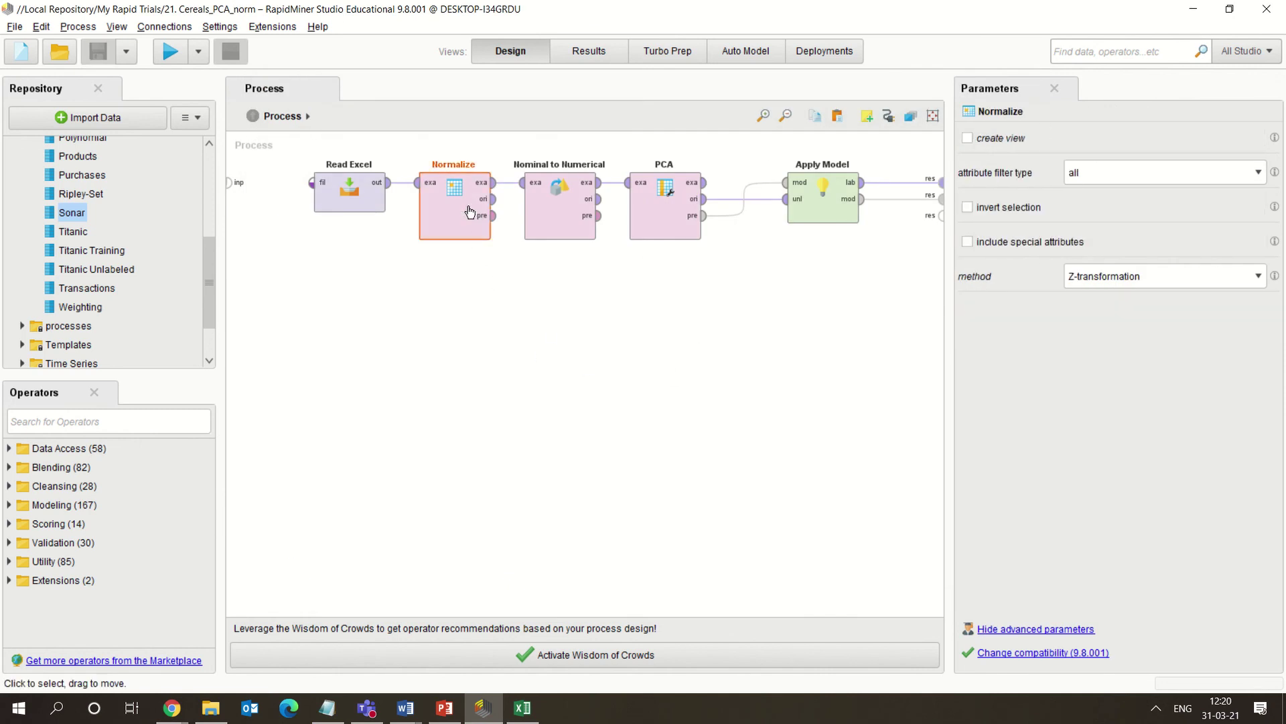
{"action": "left_click", "coordinate": [501, 323]}
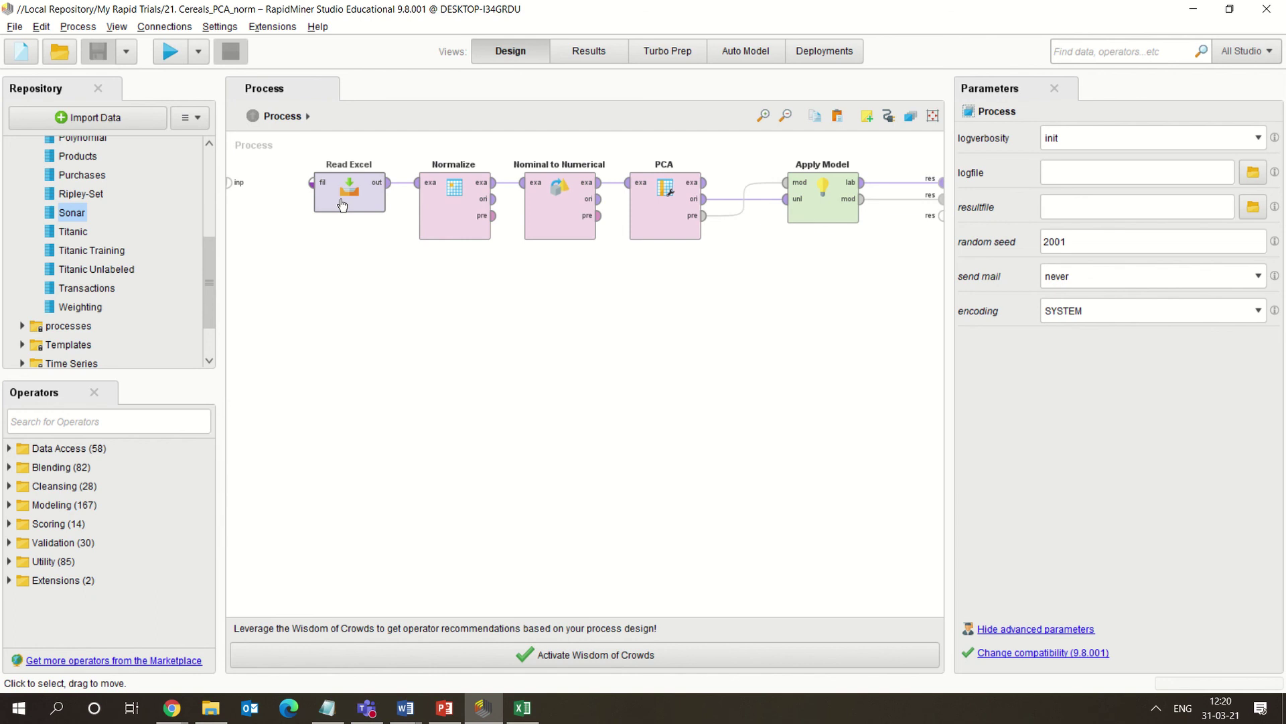
{"action": "left_click", "coordinate": [451, 229]}
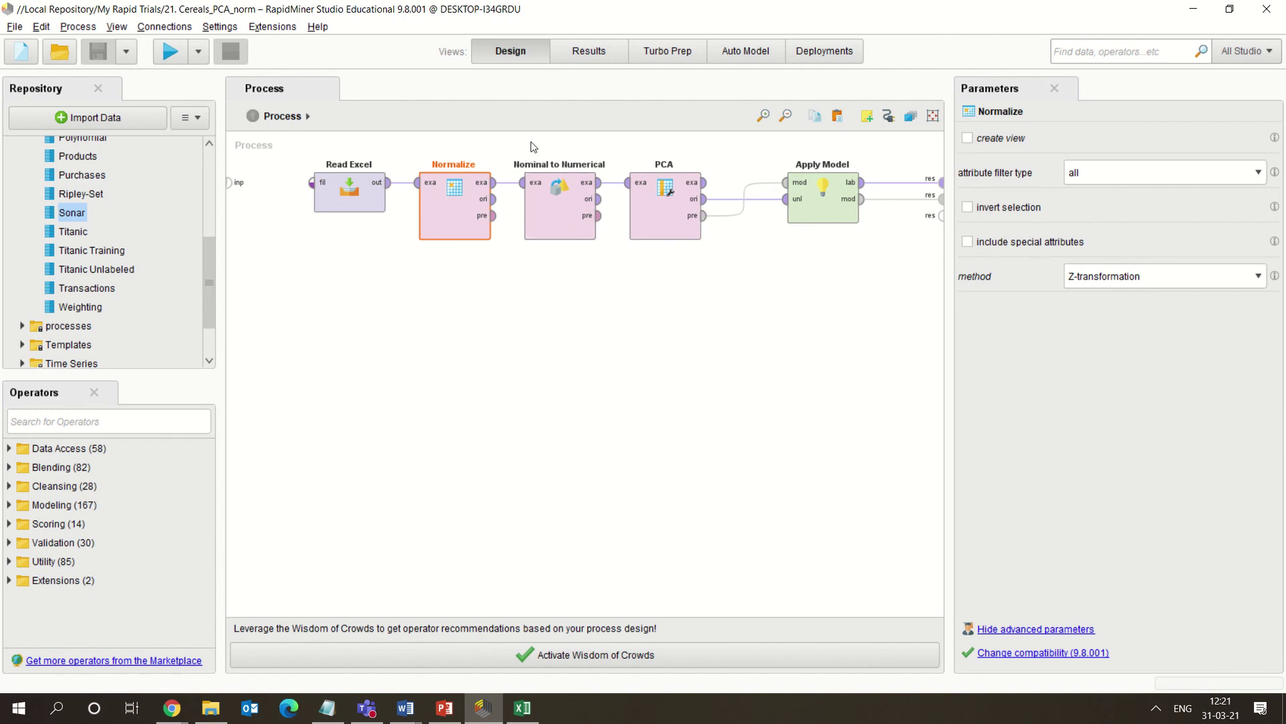
{"action": "left_click", "coordinate": [163, 60]}
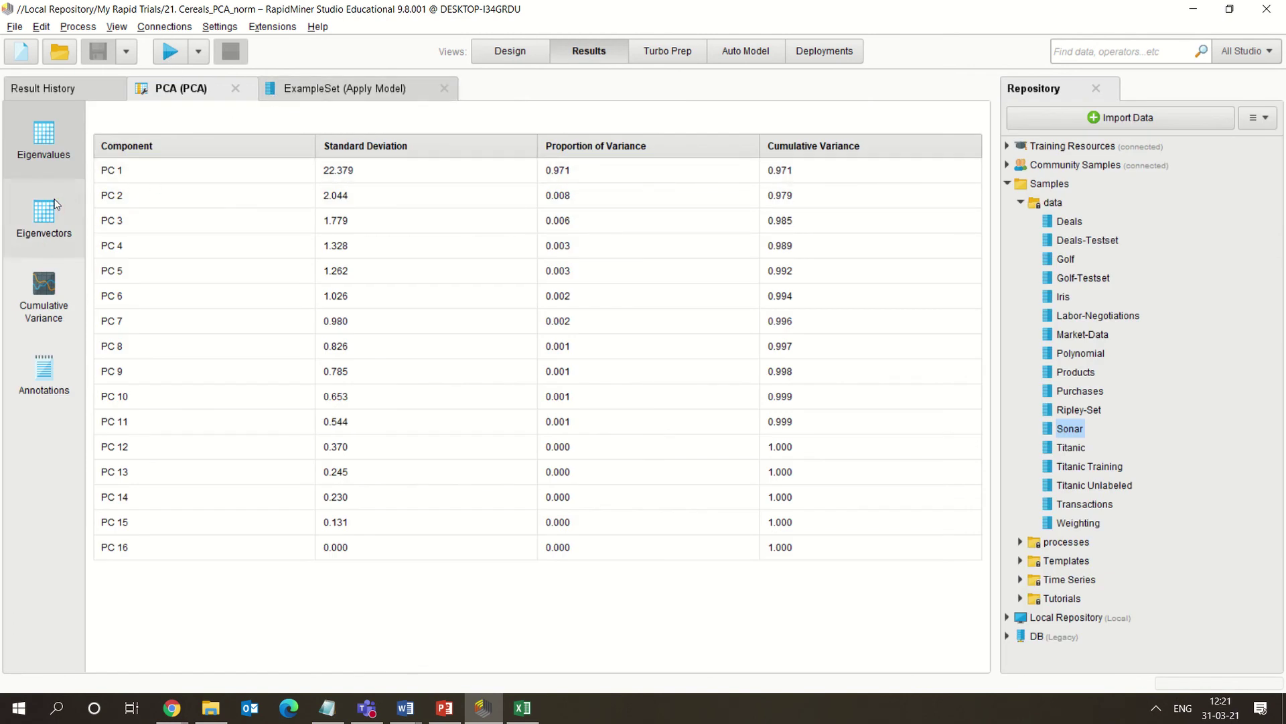
- Review the data rows and attribute statistics of the Apply Model example set from the normalized Cereals process
{"action": "left_click", "coordinate": [333, 89]}
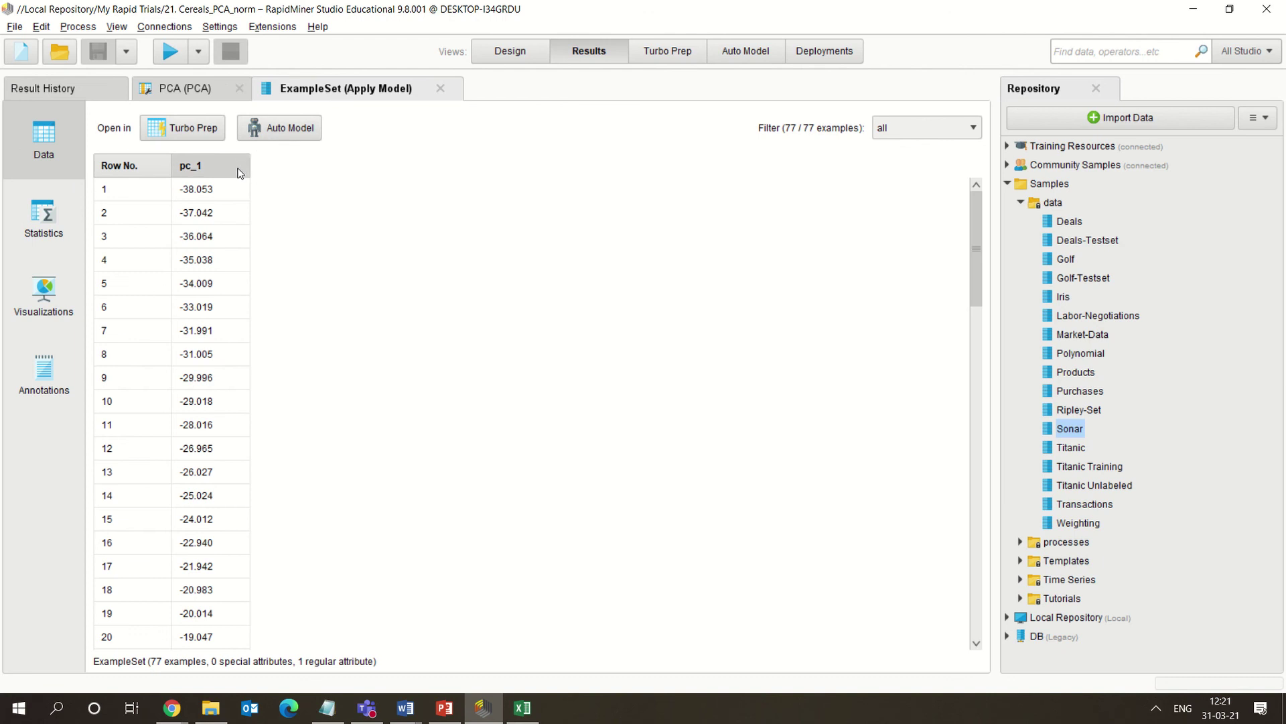
{"action": "left_click_drag", "start_coordinate": [977, 231], "coordinate": [1018, 212]}
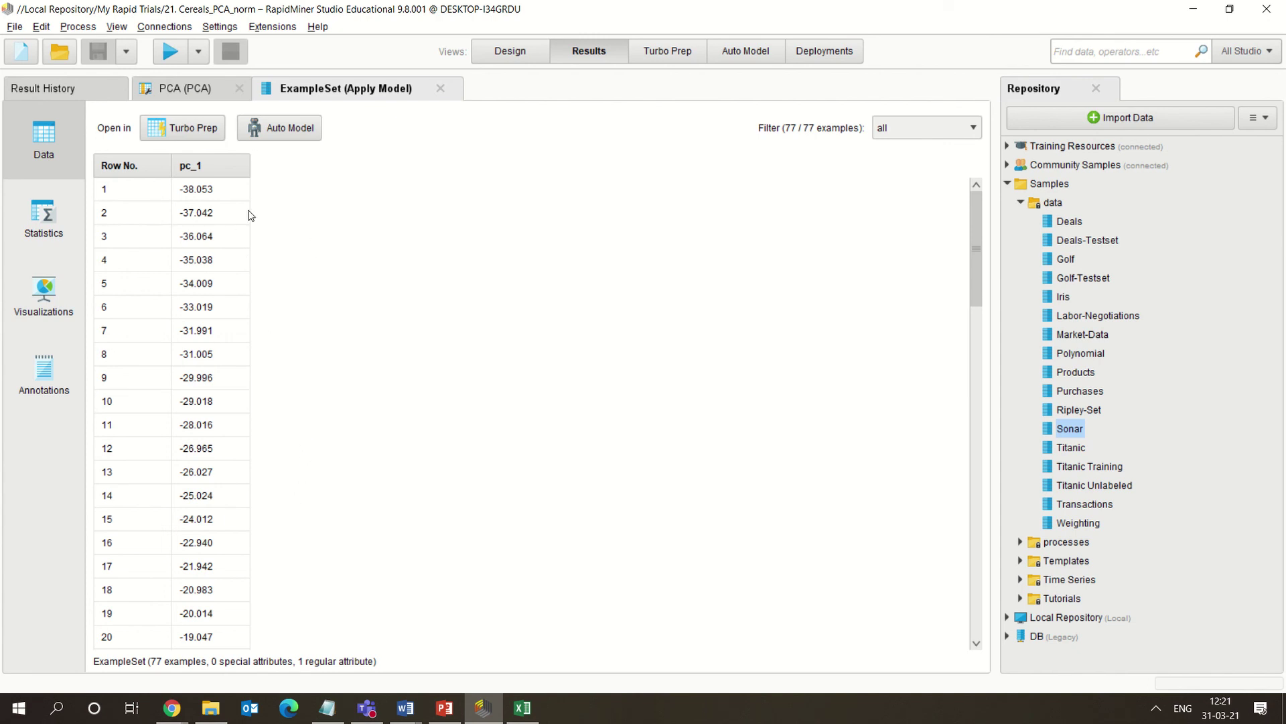
{"action": "left_click", "coordinate": [60, 223]}
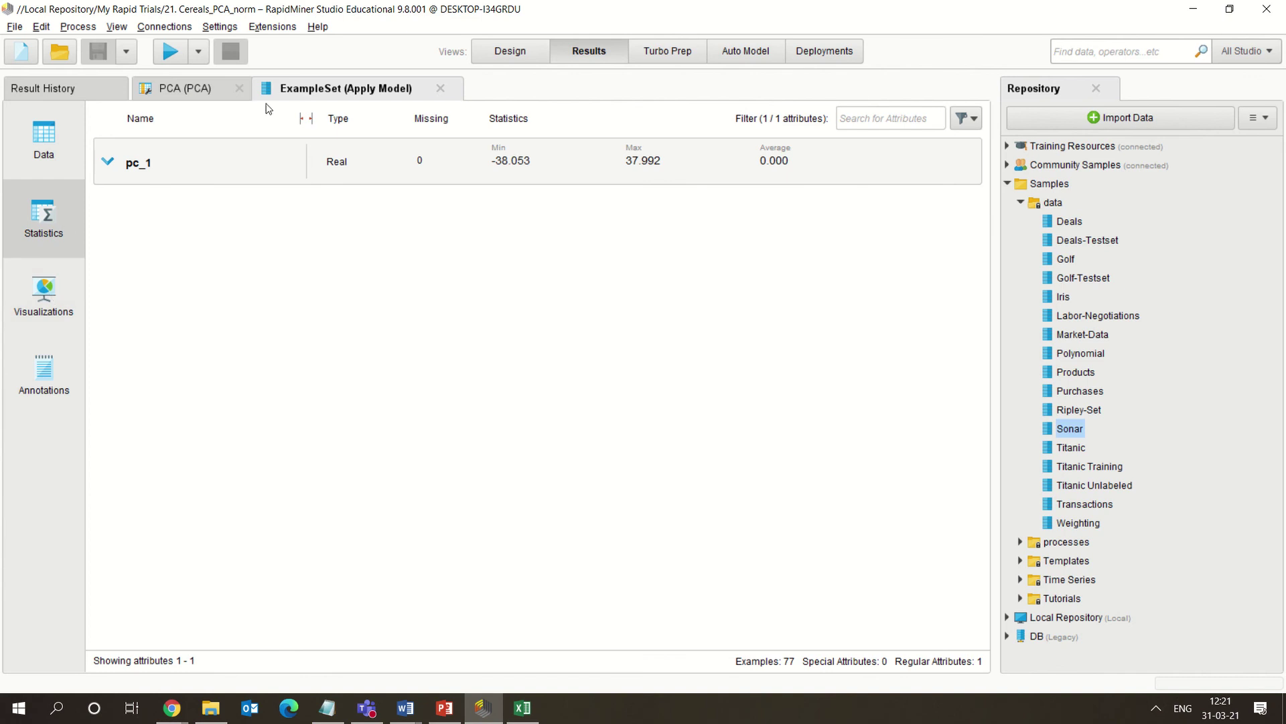
- Review the normalized PCA's eigenvectors, cumulative variance plot and eigenvalues, comparing them with the Apply Model example set
{"action": "left_click", "coordinate": [210, 85]}
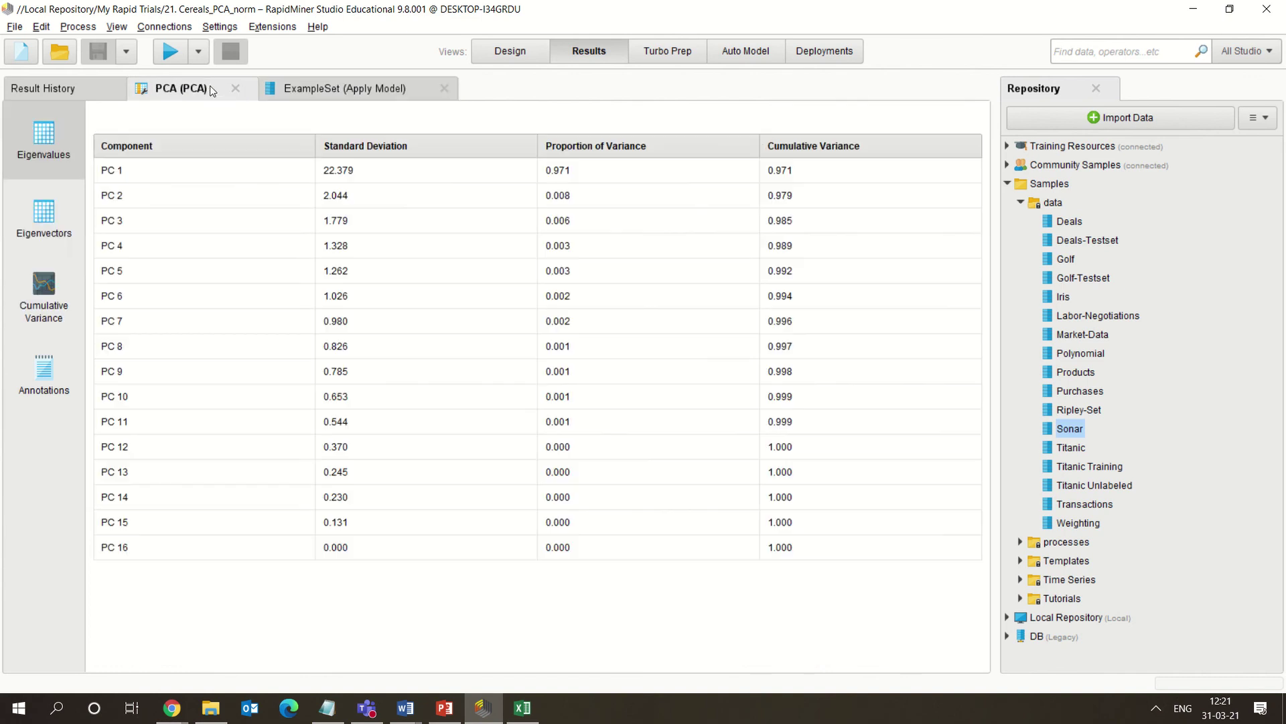
{"action": "left_click", "coordinate": [50, 232]}
{"action": "left_click", "coordinate": [46, 303]}
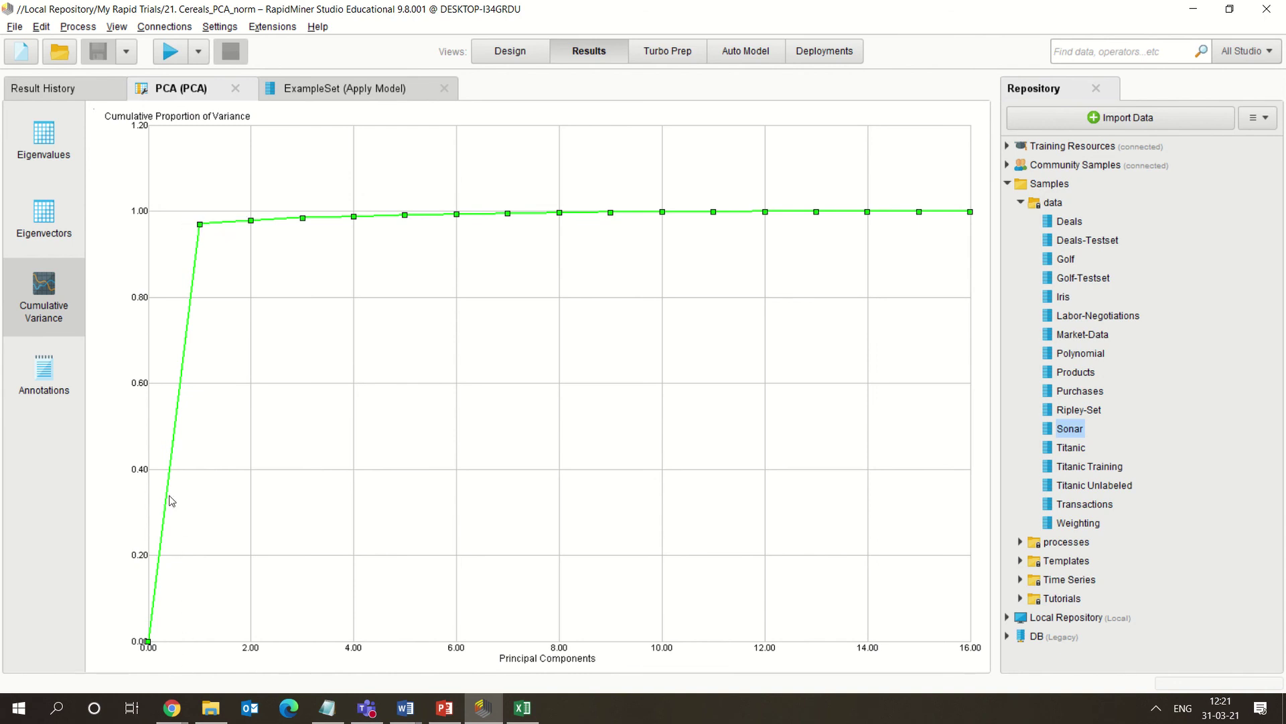
{"action": "left_click", "coordinate": [379, 87]}
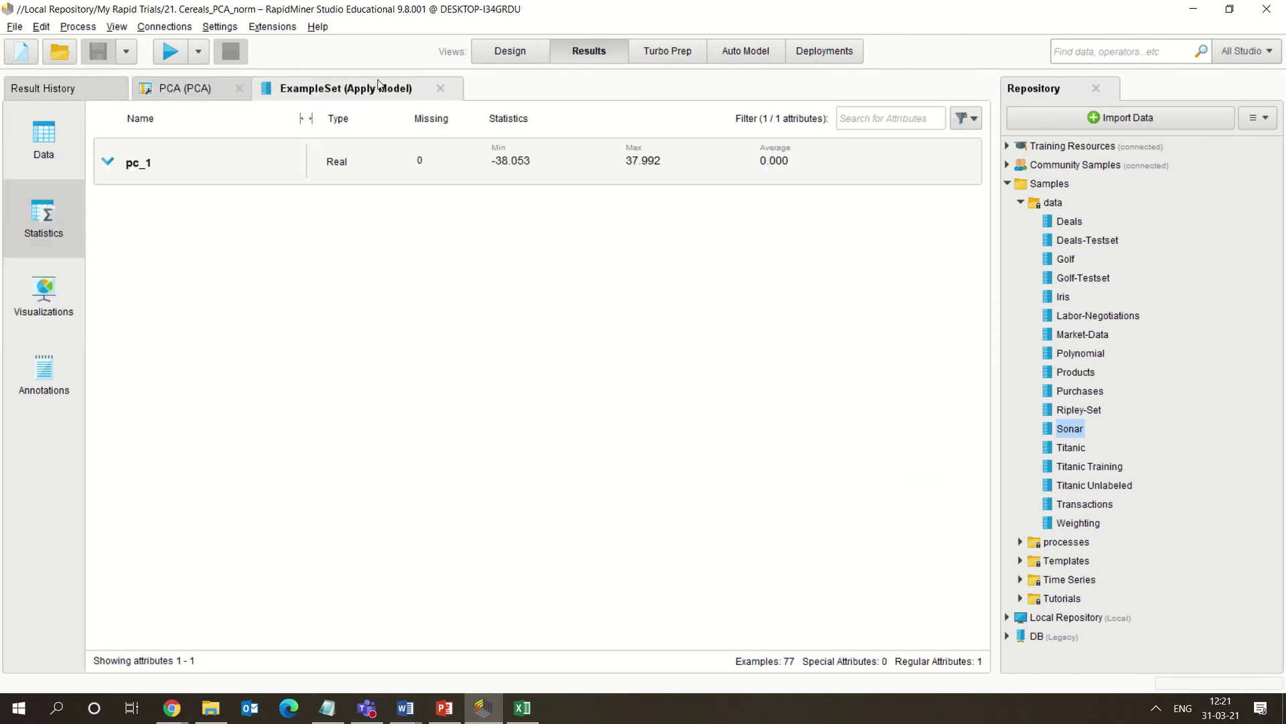
{"action": "left_click", "coordinate": [219, 89]}
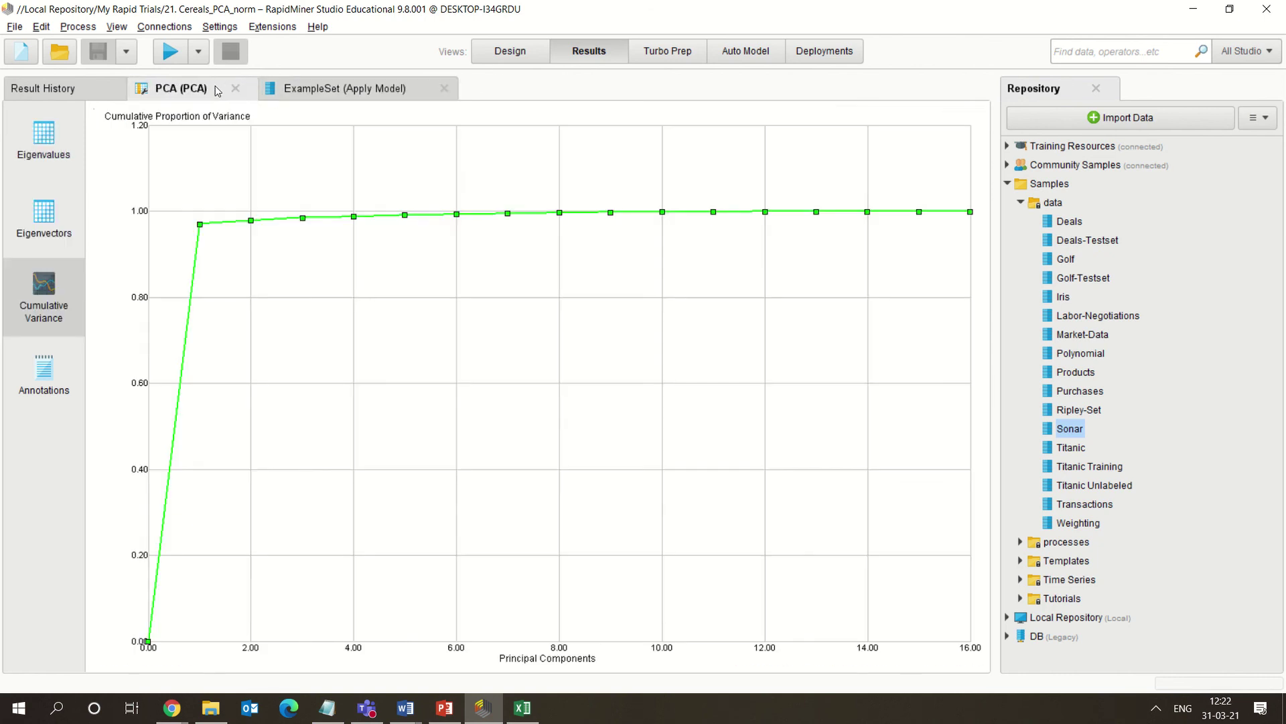
{"action": "left_click", "coordinate": [42, 146]}
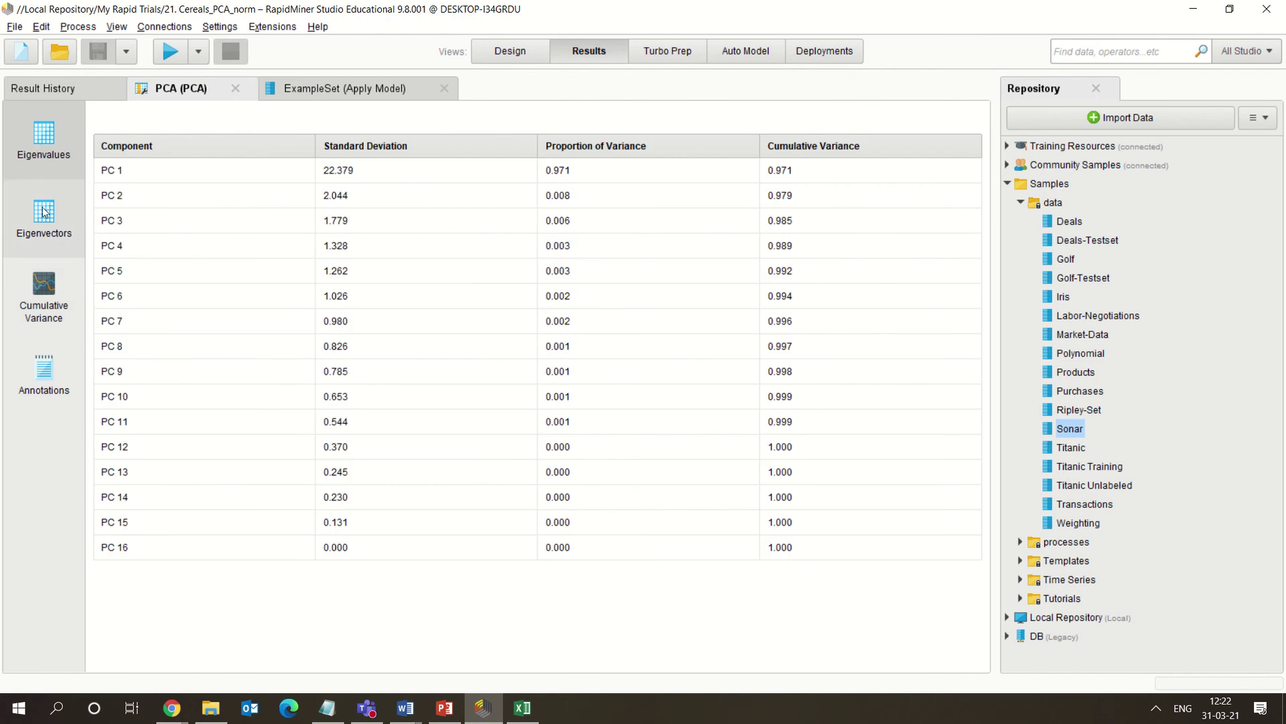
{"action": "left_click", "coordinate": [47, 210]}
{"action": "left_click", "coordinate": [54, 134]}
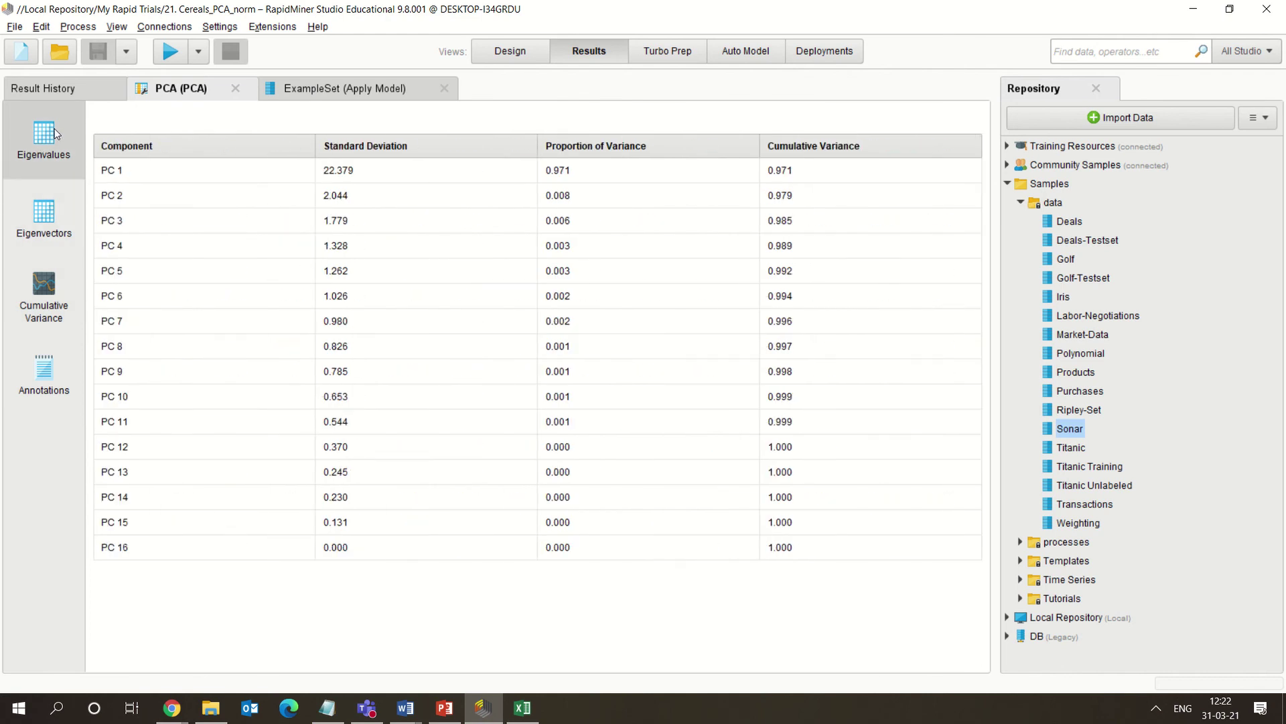
- Open the process "22. Iris_pca" from My Rapid Trials in the Local Repository
{"action": "left_click", "coordinate": [504, 50]}
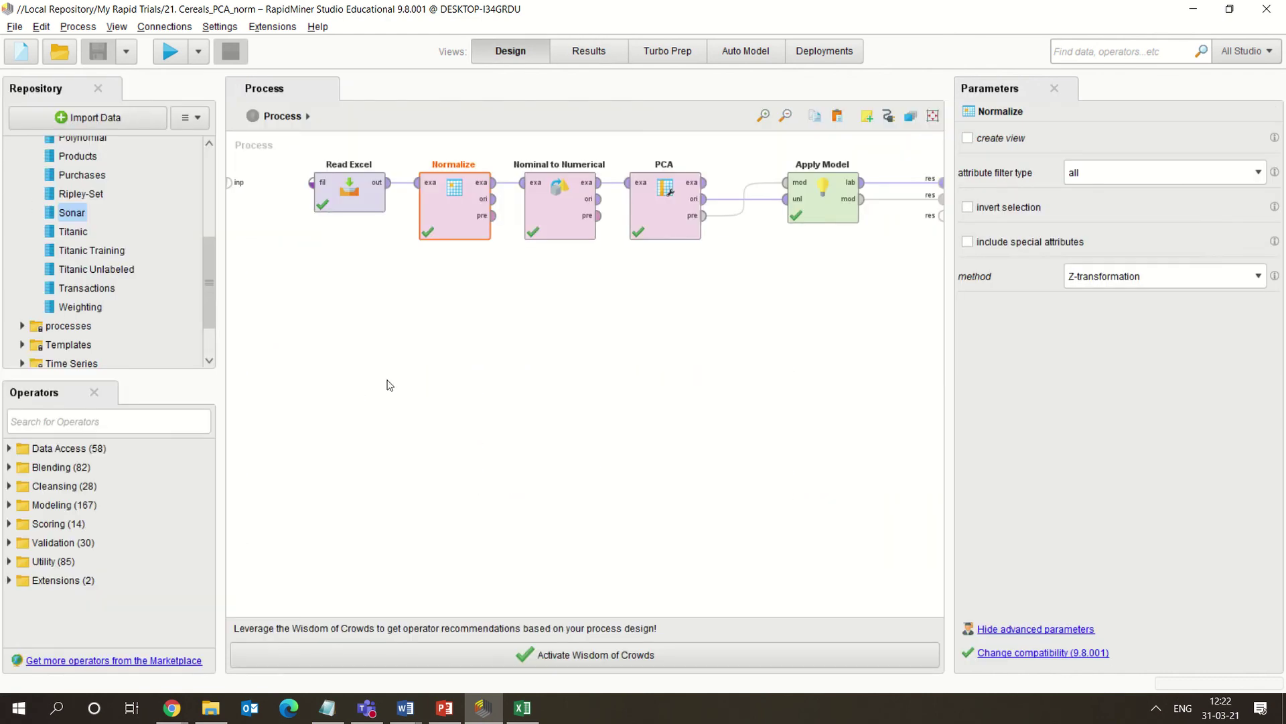
{"action": "left_click", "coordinate": [9, 30]}
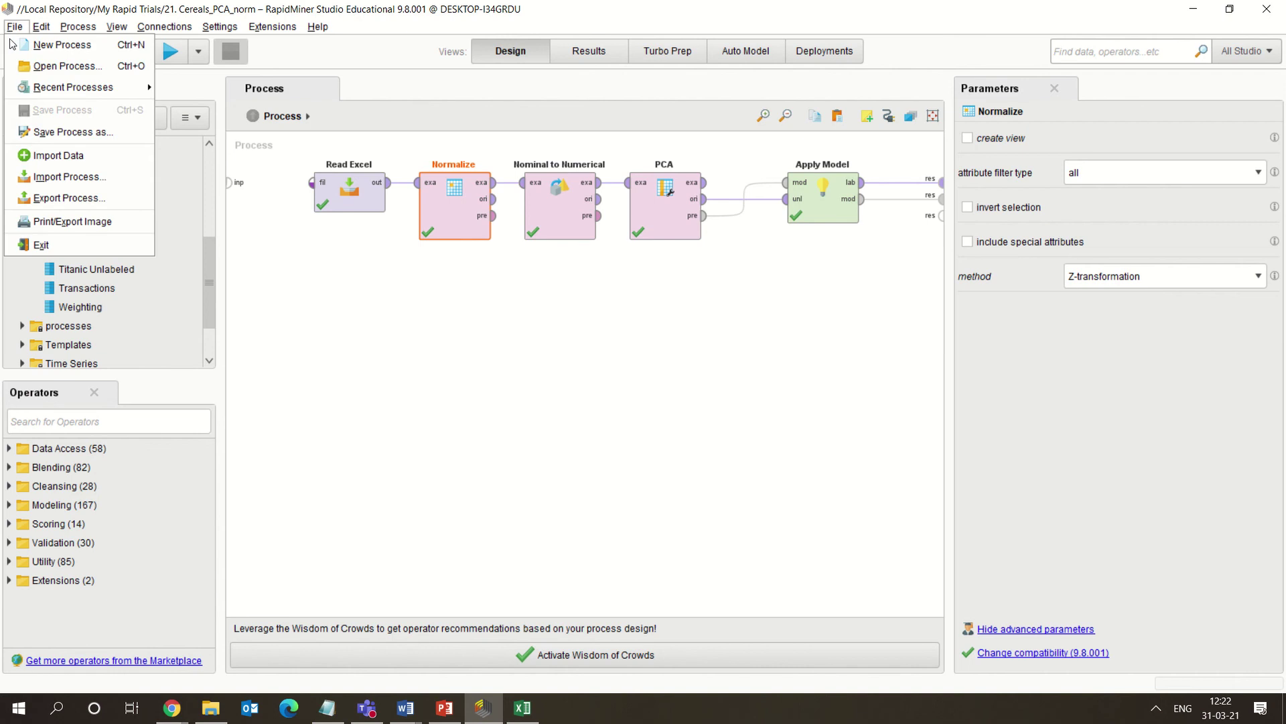
{"action": "left_click", "coordinate": [67, 65]}
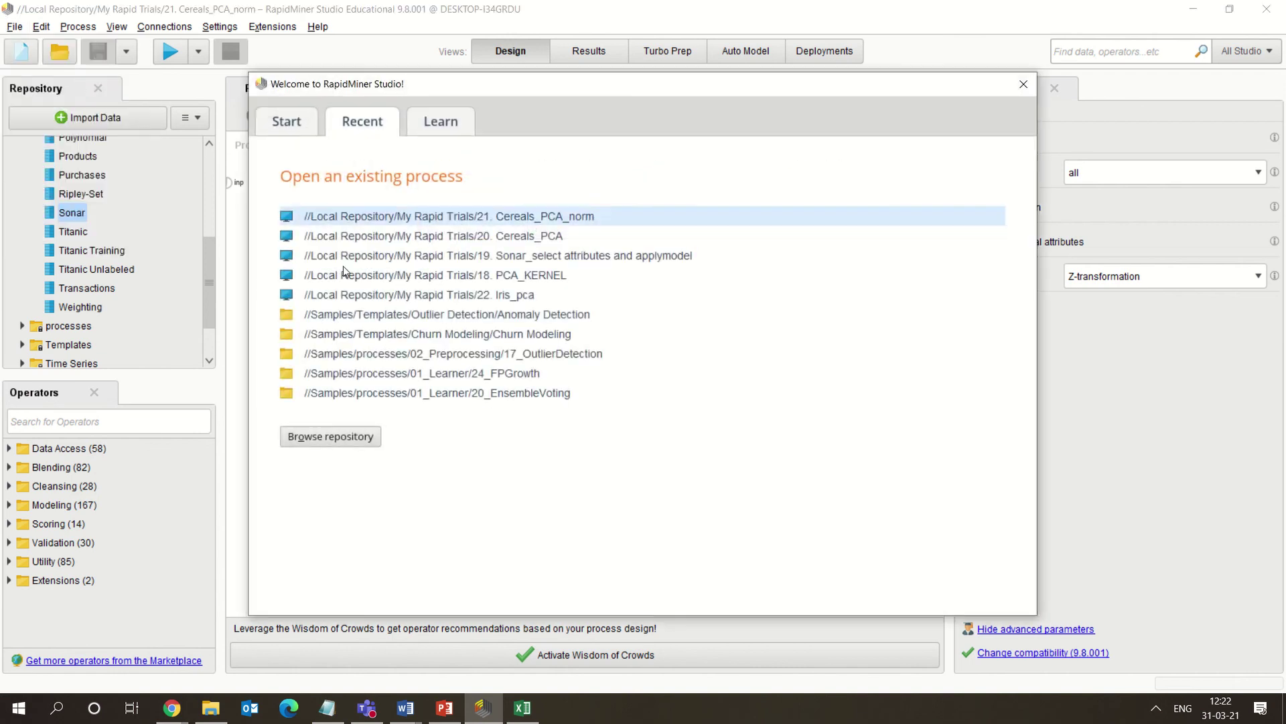
{"action": "left_click", "coordinate": [302, 439]}
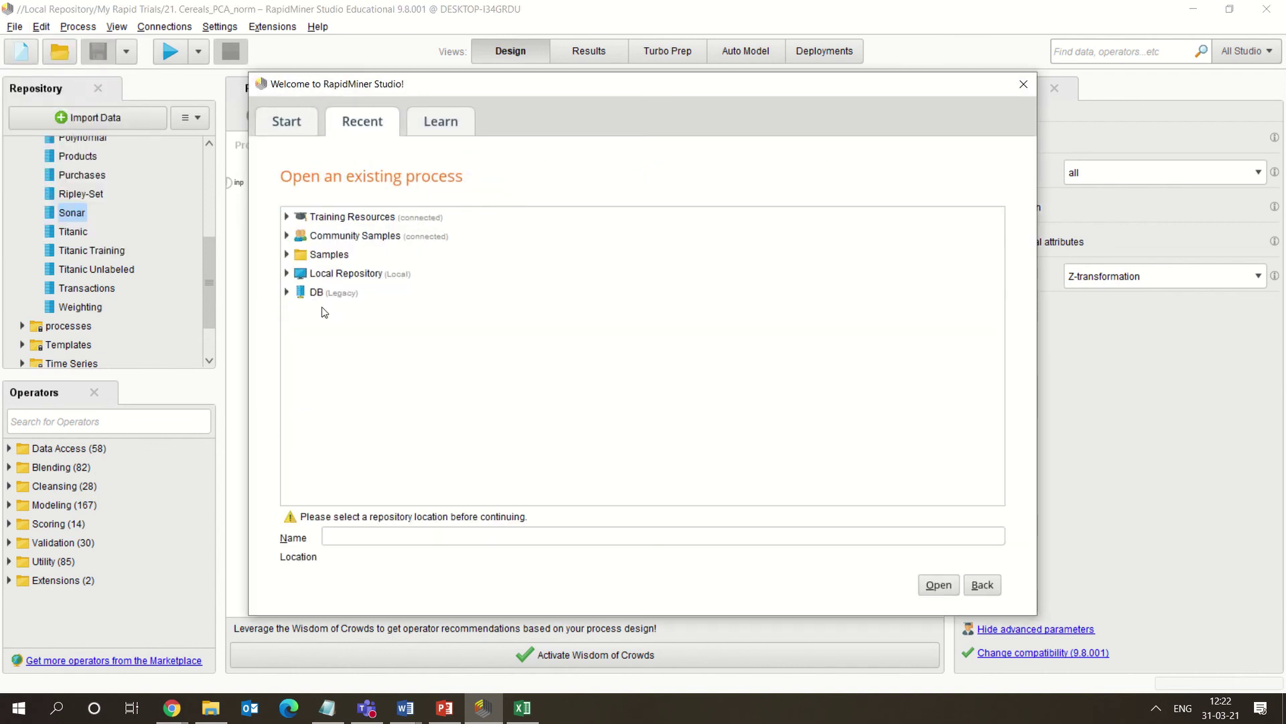
{"action": "double_click", "coordinate": [302, 276]}
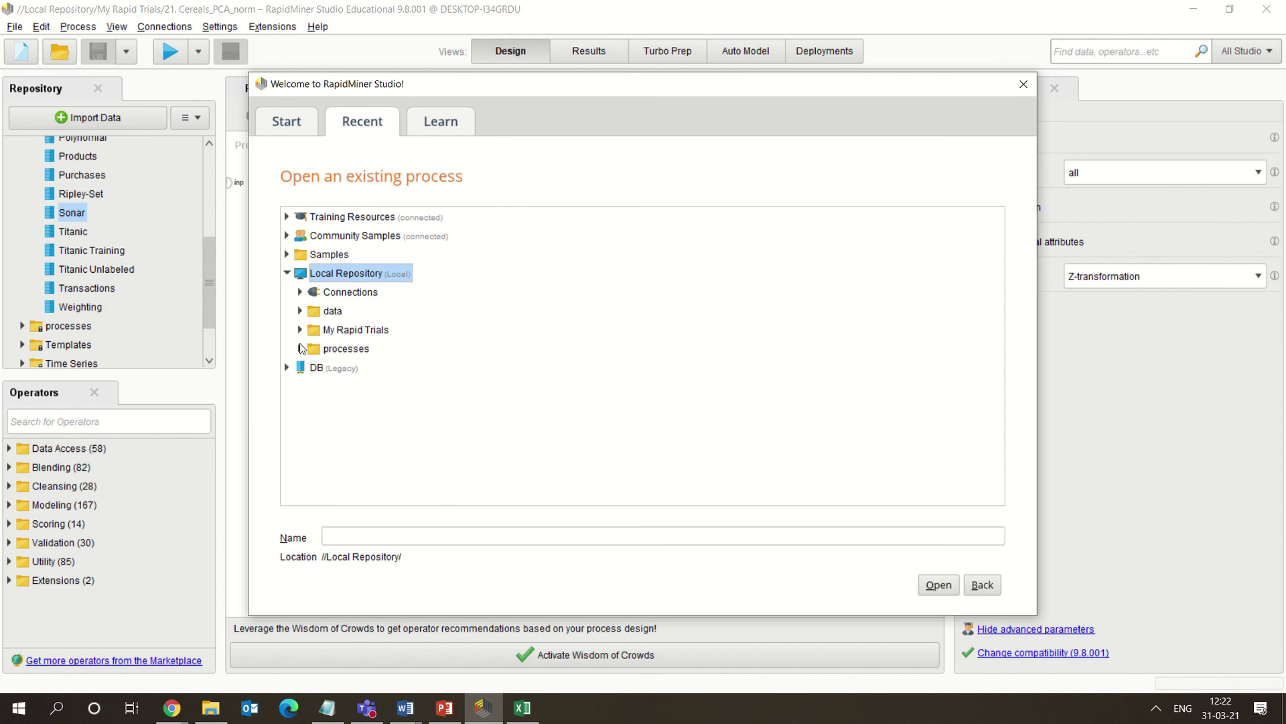
{"action": "double_click", "coordinate": [303, 327]}
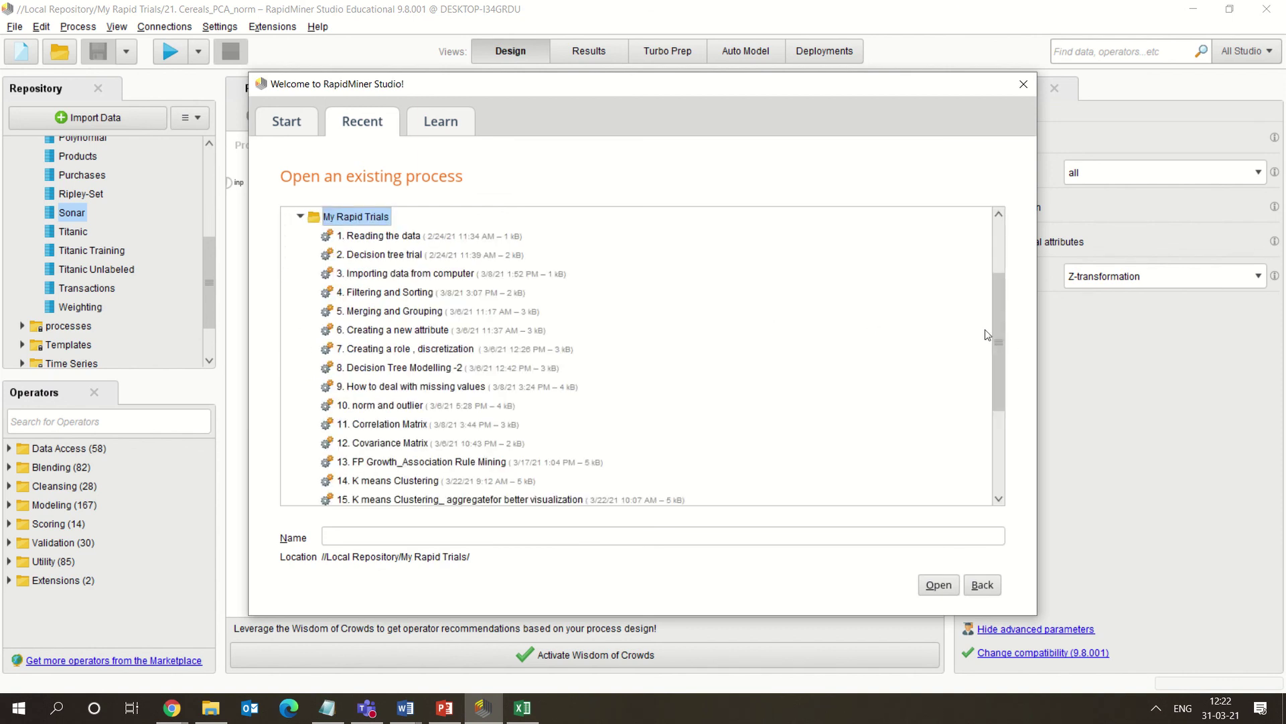
{"action": "left_click_drag", "start_coordinate": [998, 343], "coordinate": [970, 460]}
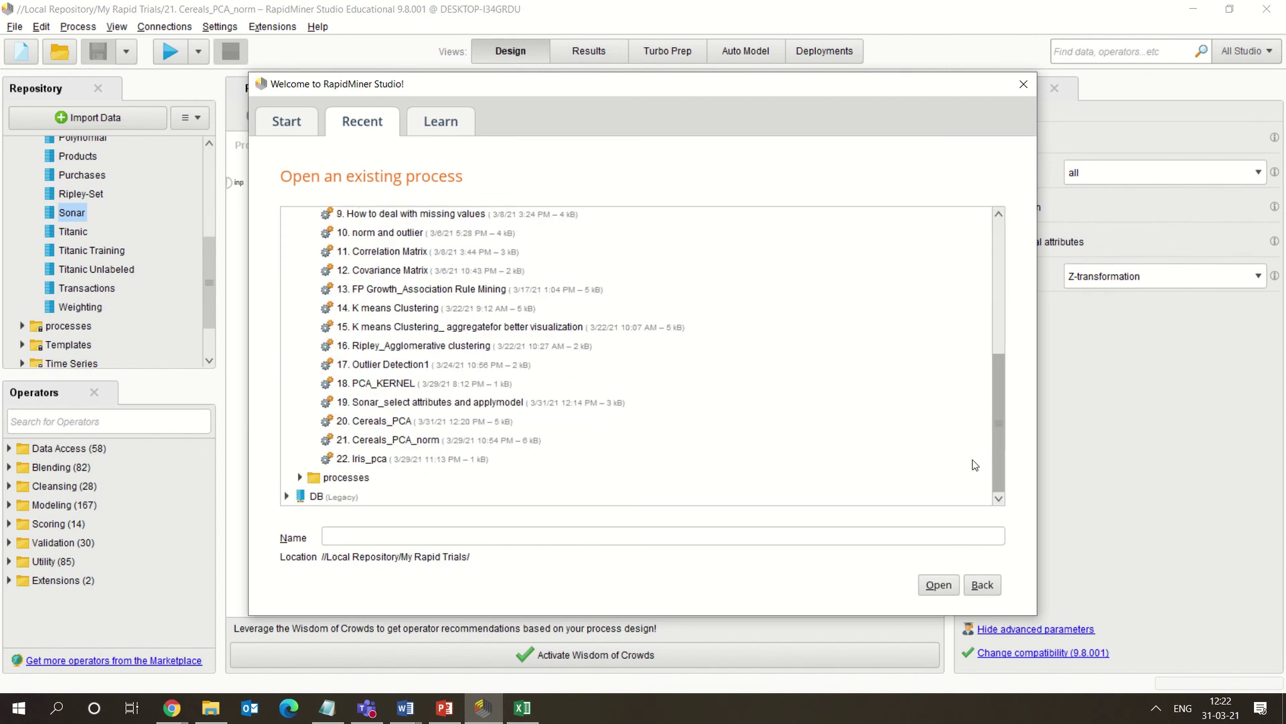
{"action": "left_click", "coordinate": [386, 461]}
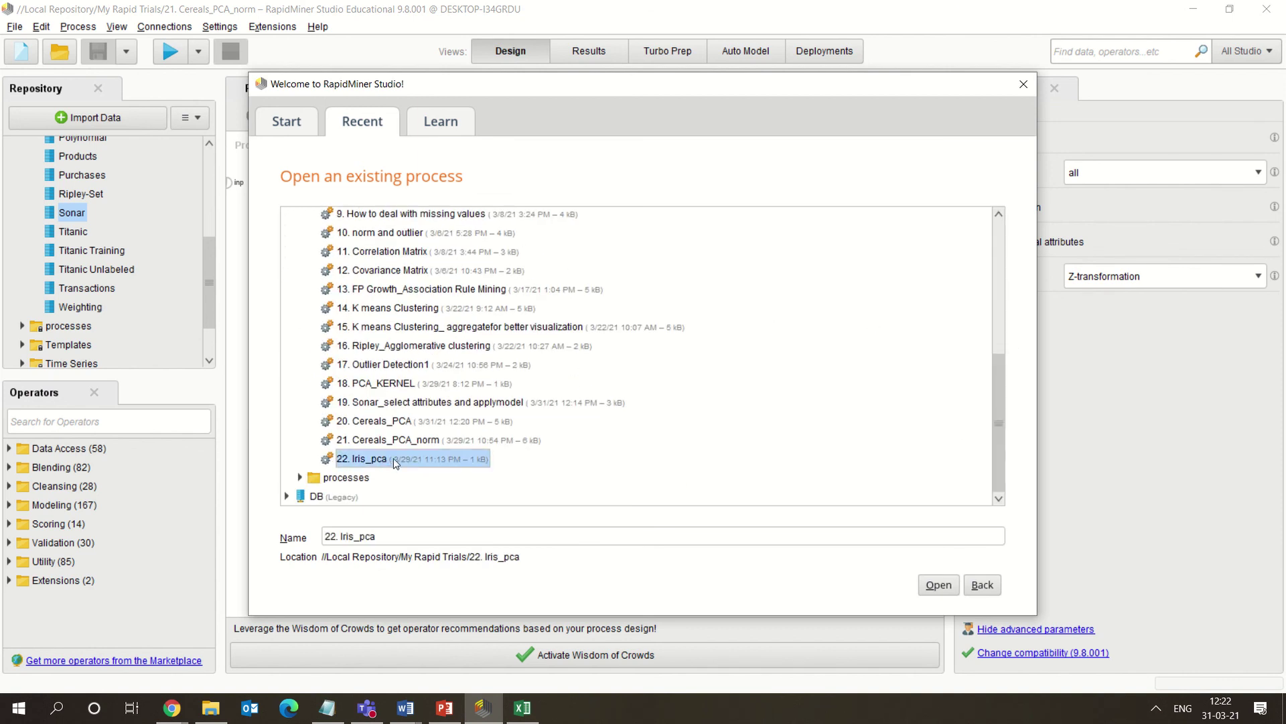
{"action": "left_click", "coordinate": [939, 586]}
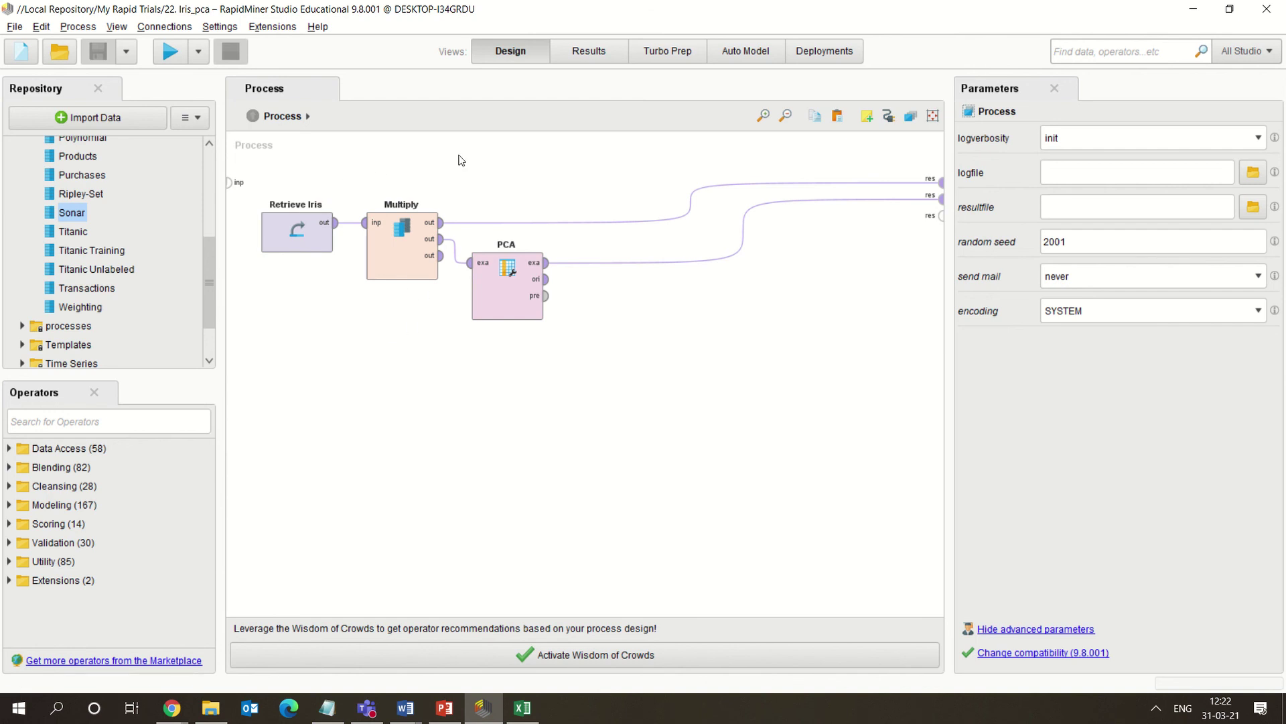
- Disconnect PCA from the Multiply operator and from the process result port, and try to run the process
{"action": "left_click", "coordinate": [455, 256], "text": "alt"}
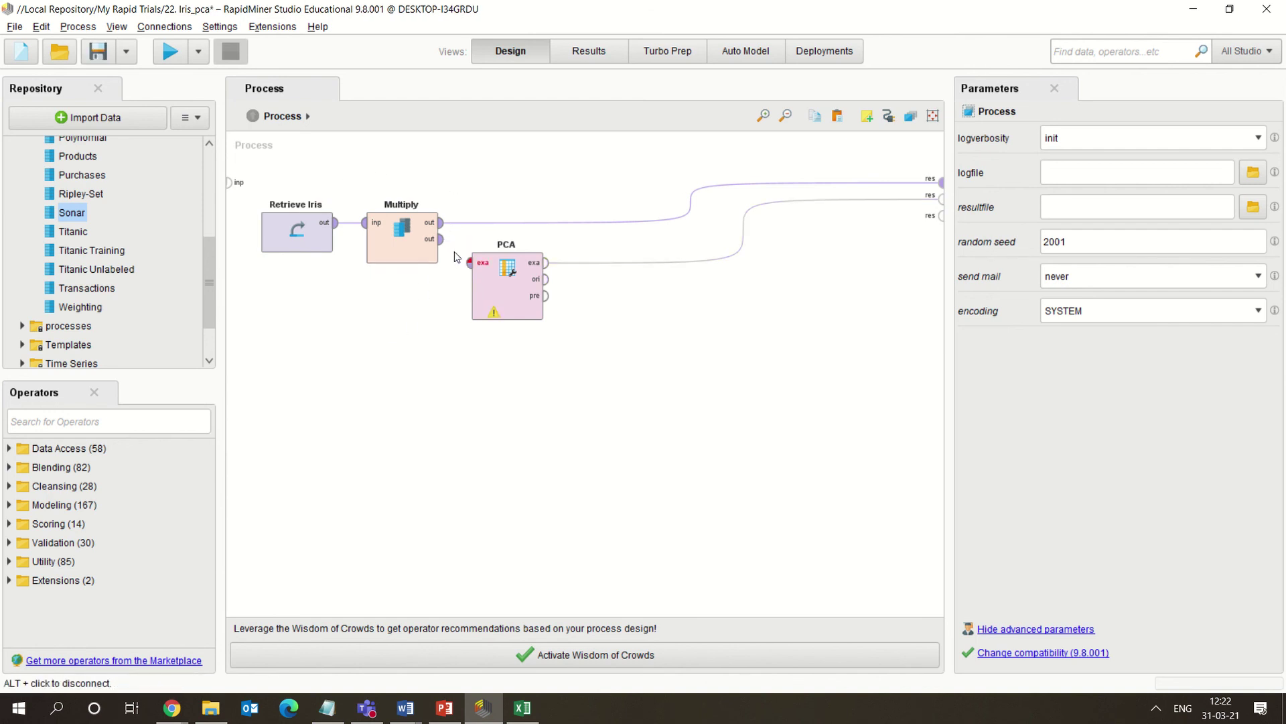
{"action": "left_click", "coordinate": [743, 234], "text": "alt"}
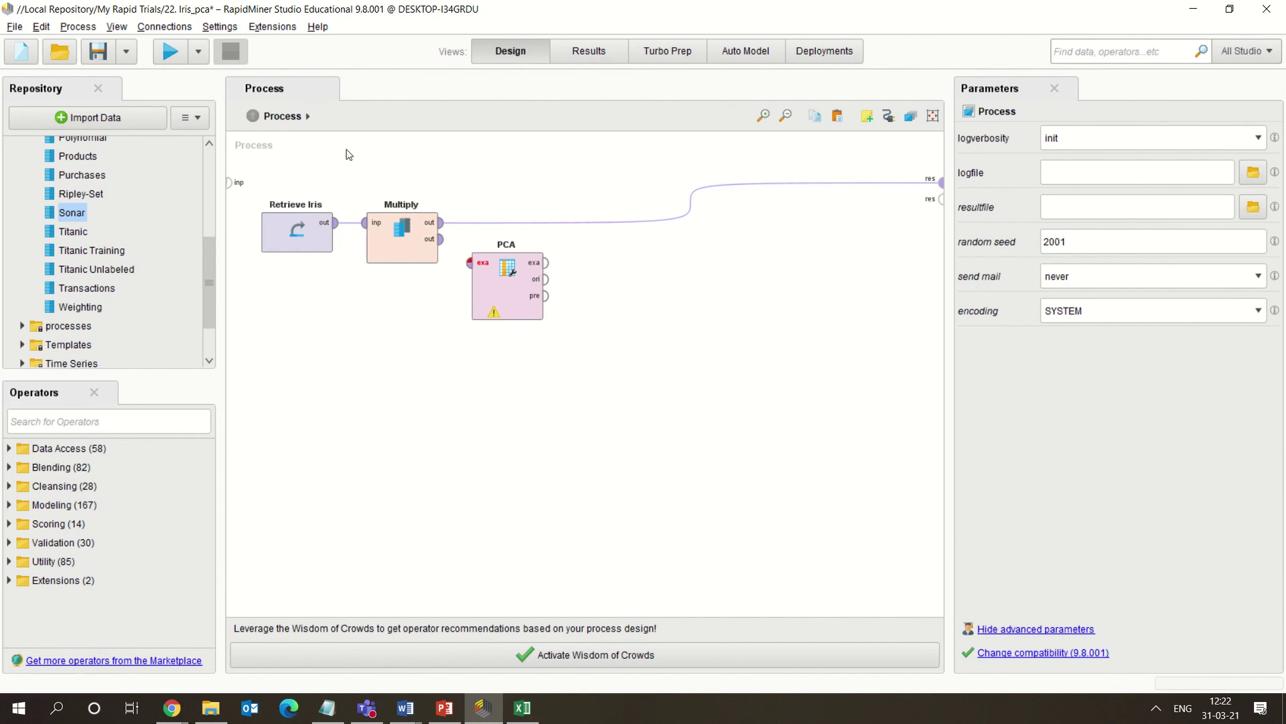
{"action": "left_click", "coordinate": [400, 210]}
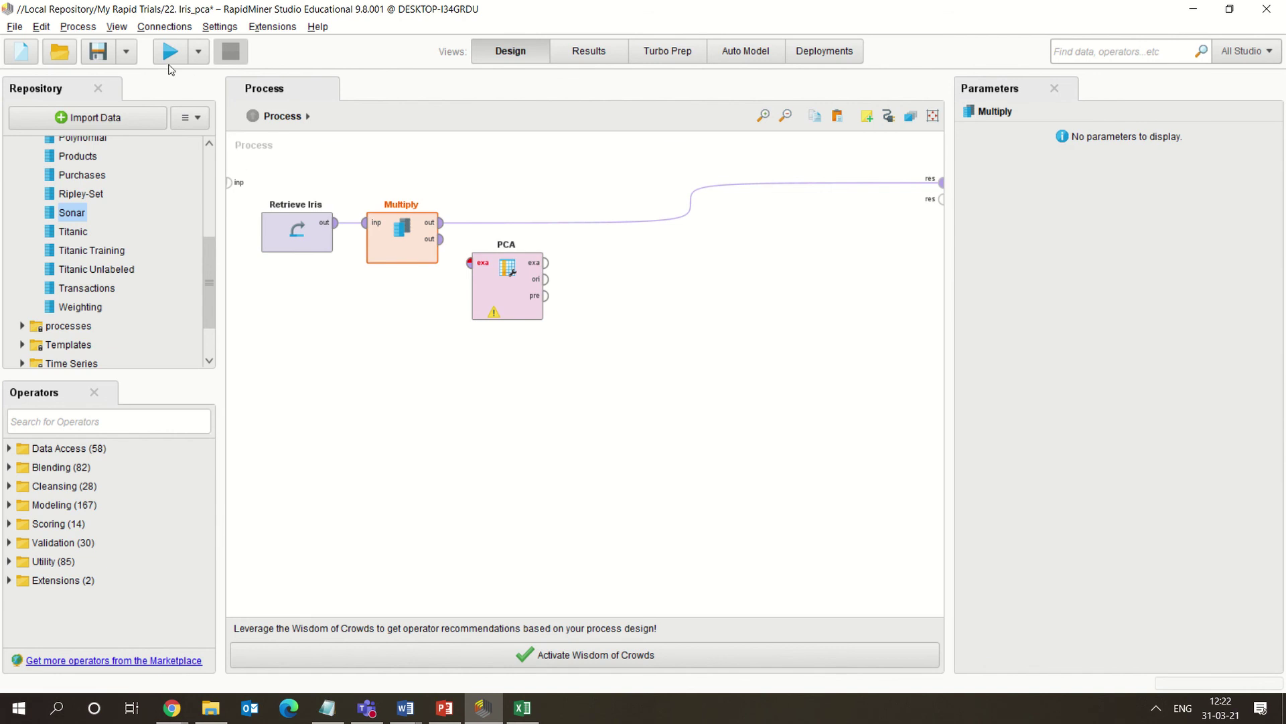
{"action": "left_click", "coordinate": [171, 53]}
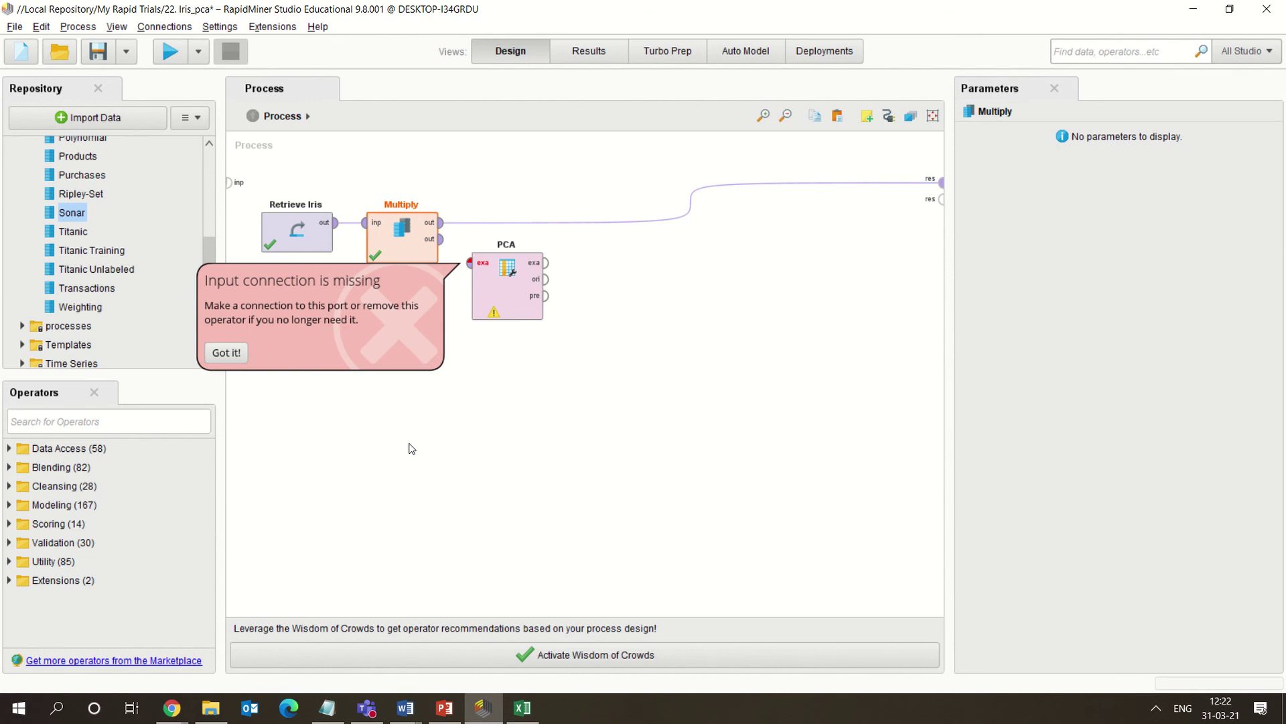
{"action": "left_click", "coordinate": [515, 293]}
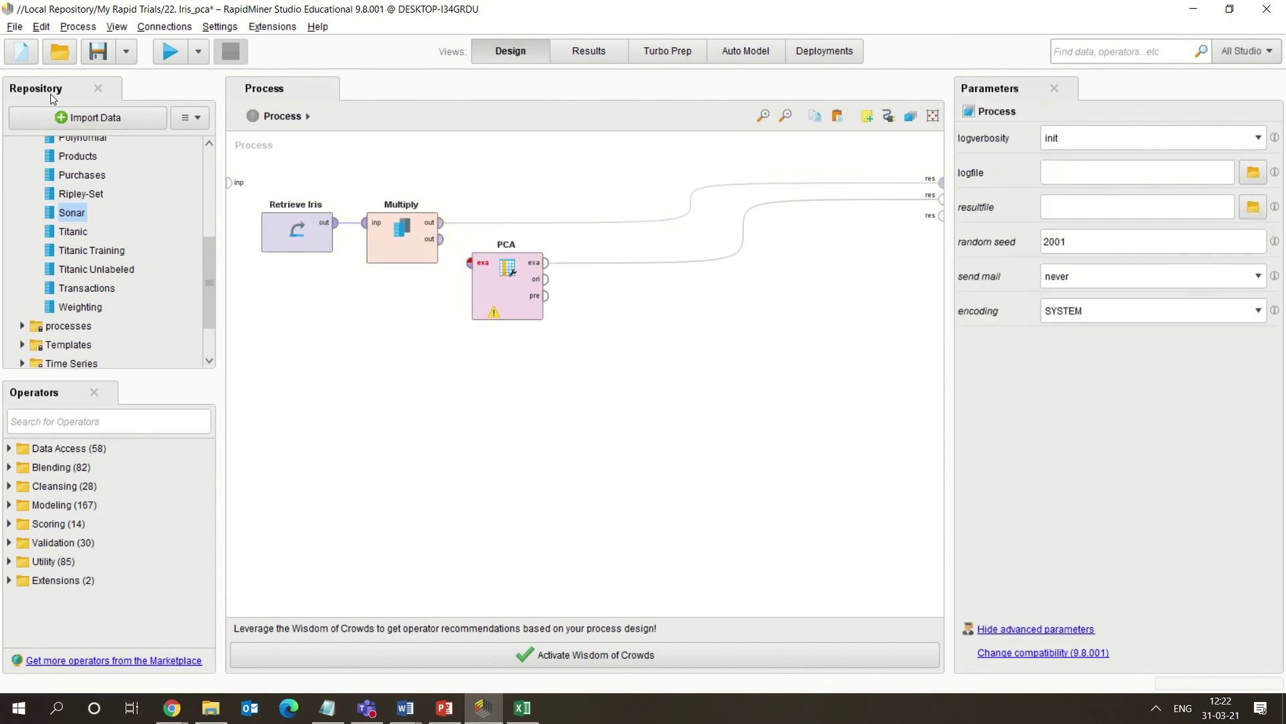
- Save the Iris process with Multiply connected to PCA and both outputs linked to results, and run it
{"action": "key", "text": "ctrl+s"}
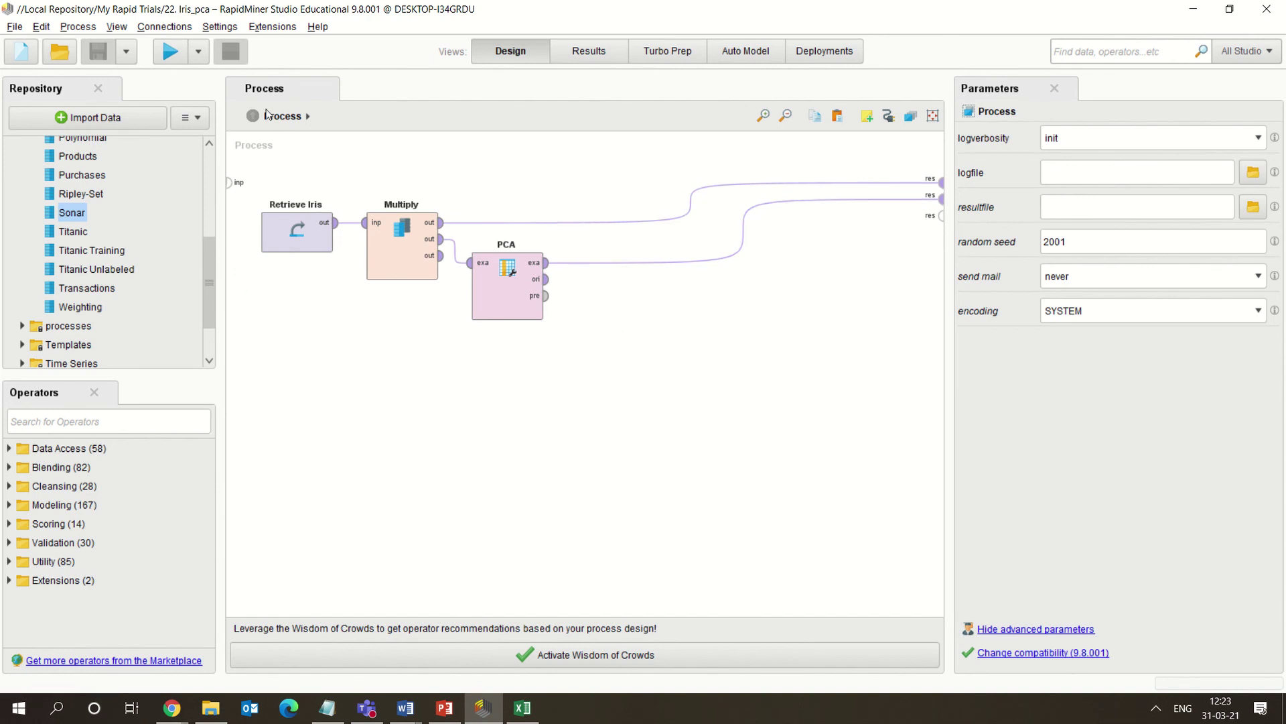
{"action": "left_click", "coordinate": [179, 57]}
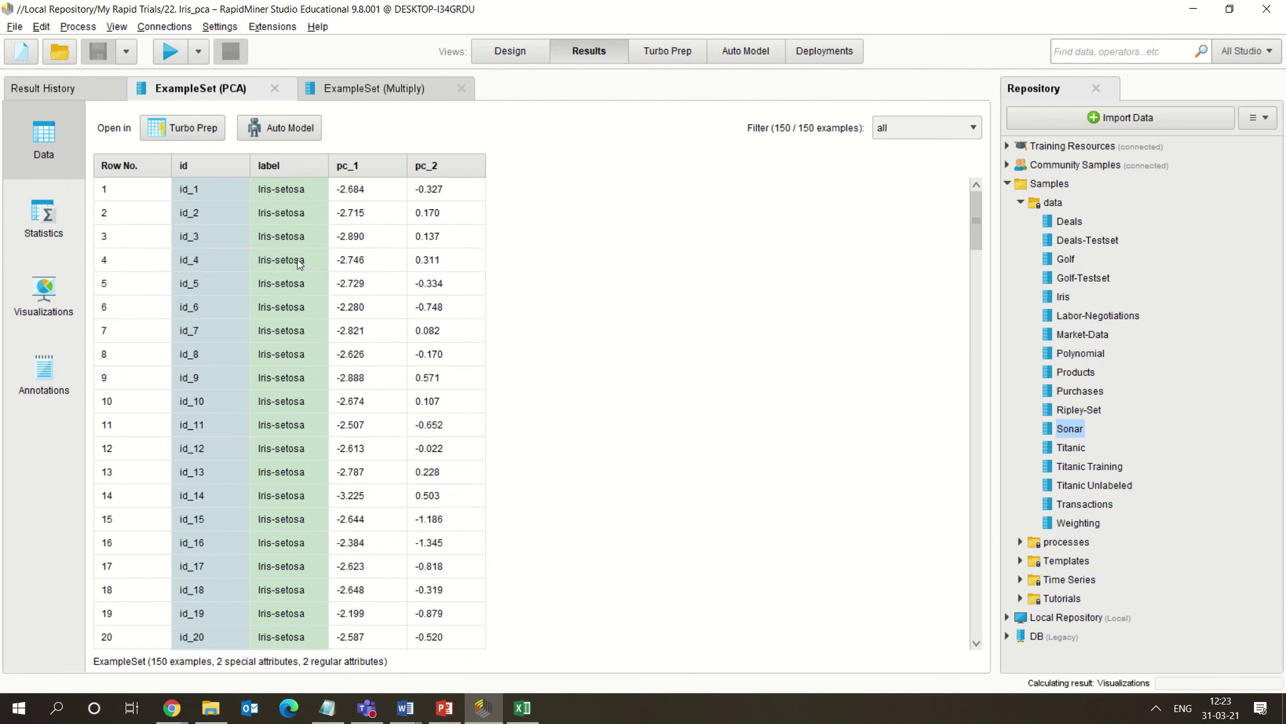
- Compare the original Iris attributes in the Multiply example set with the principal components in the PCA example set
{"action": "left_click", "coordinate": [345, 93]}
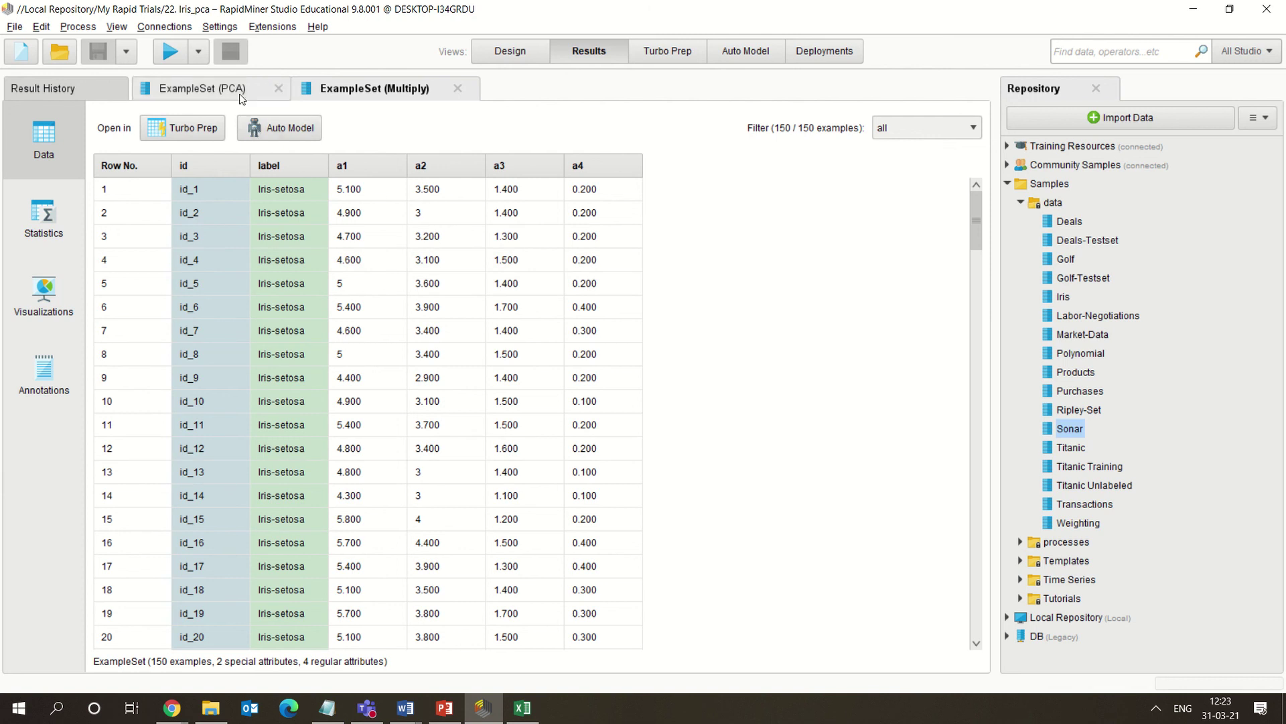
{"action": "left_click", "coordinate": [201, 87]}
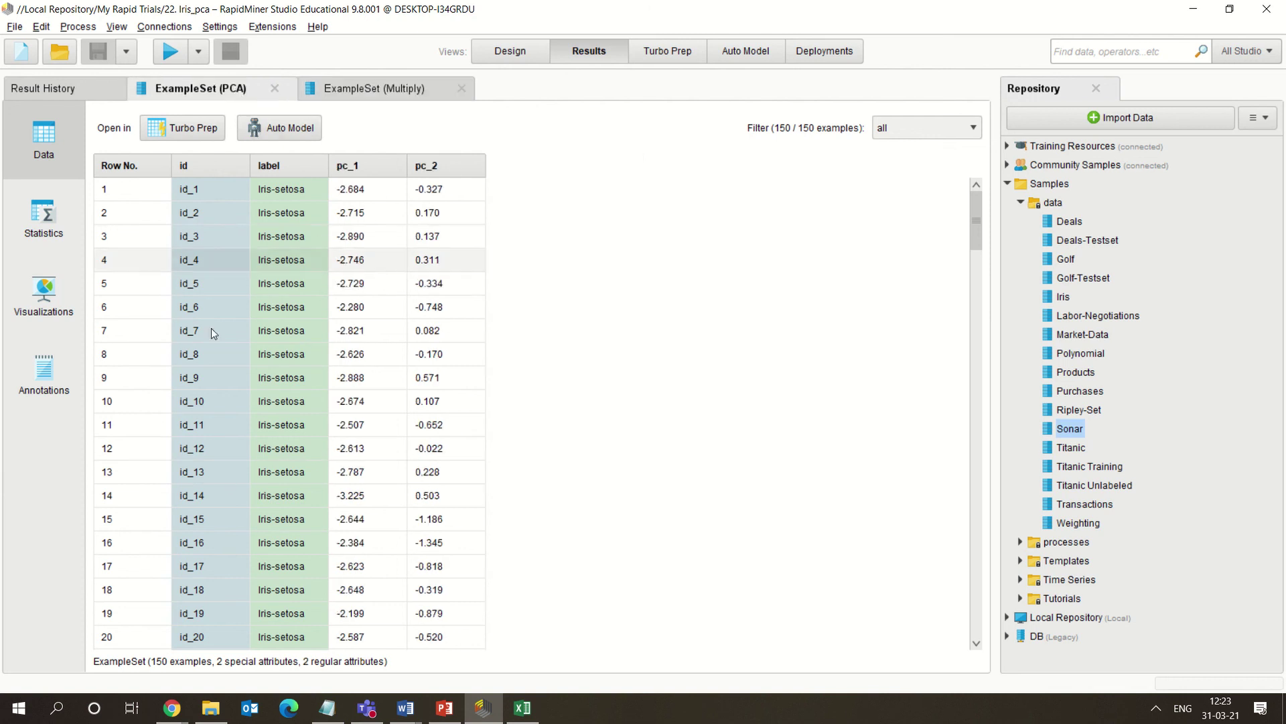
{"action": "left_click", "coordinate": [383, 85]}
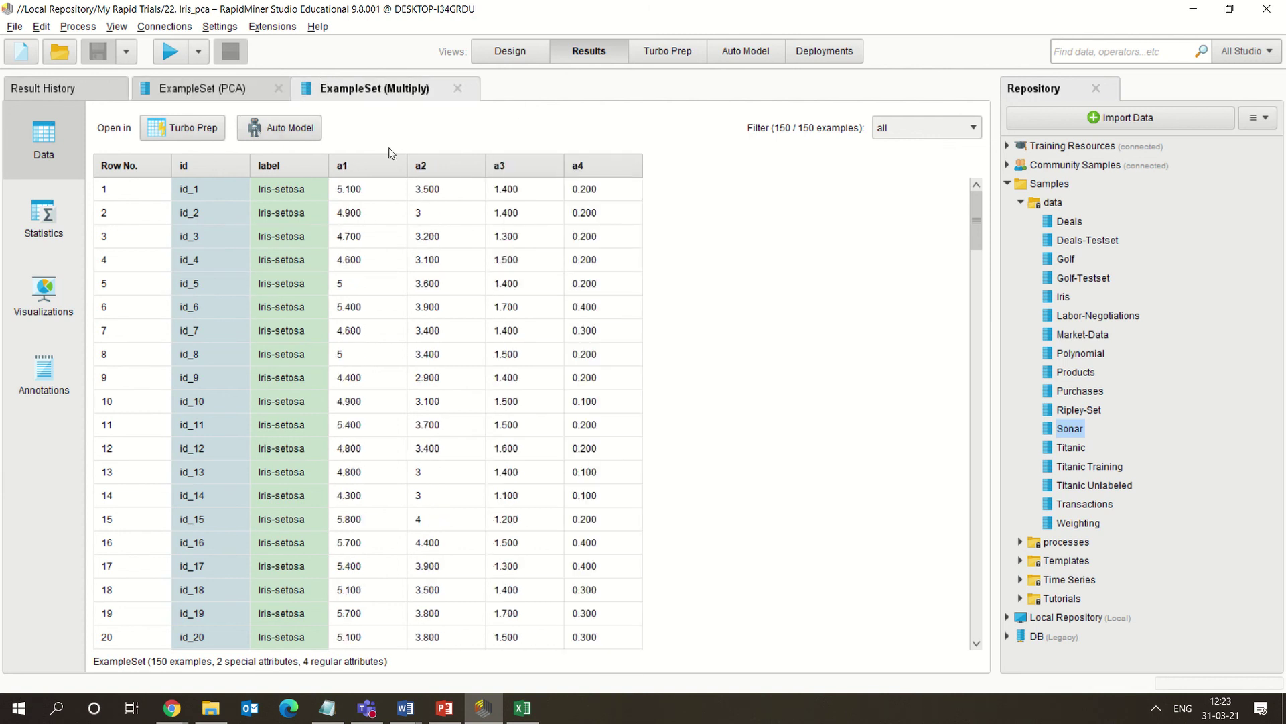
{"action": "left_click", "coordinate": [172, 98]}
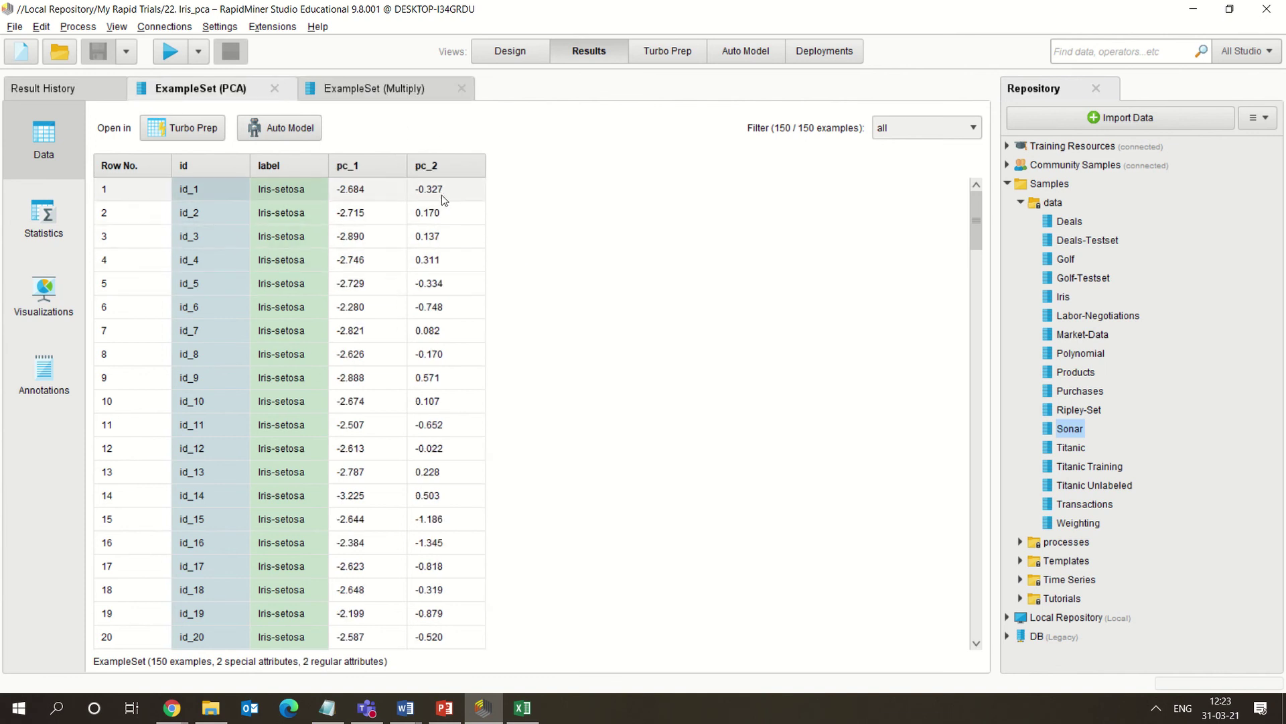
{"action": "left_click", "coordinate": [402, 88]}
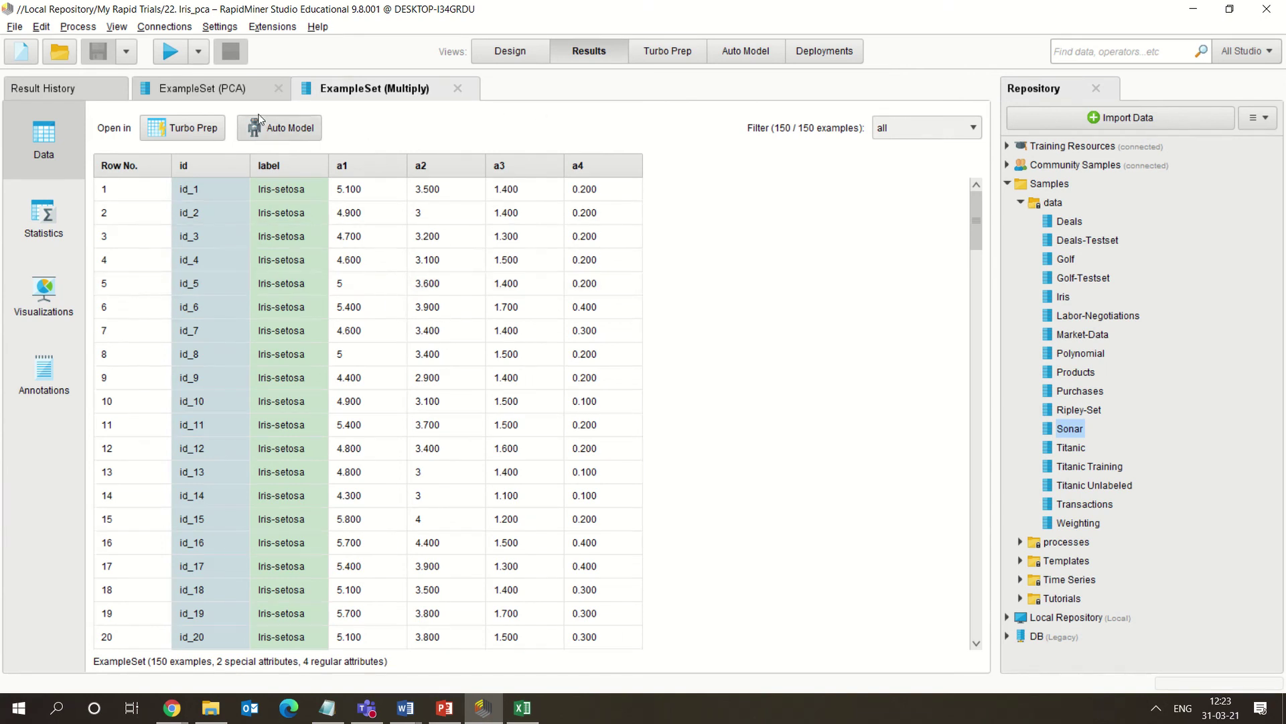
{"action": "left_click", "coordinate": [241, 93]}
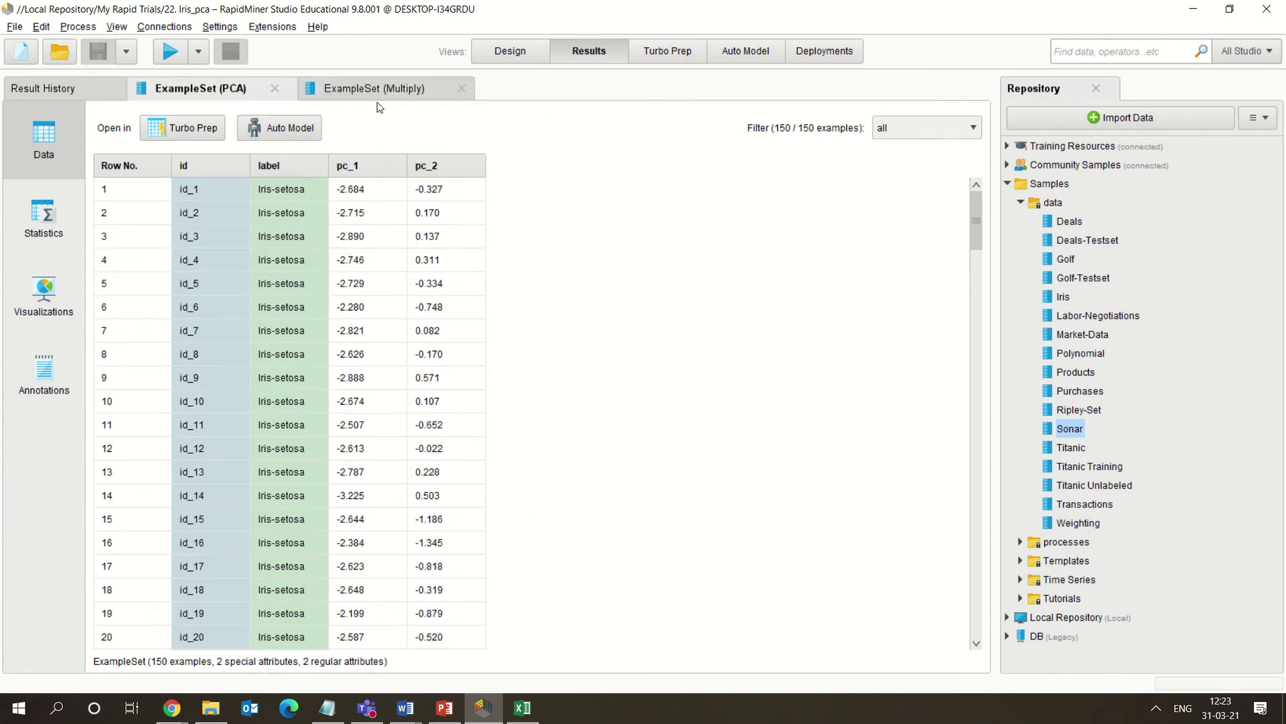